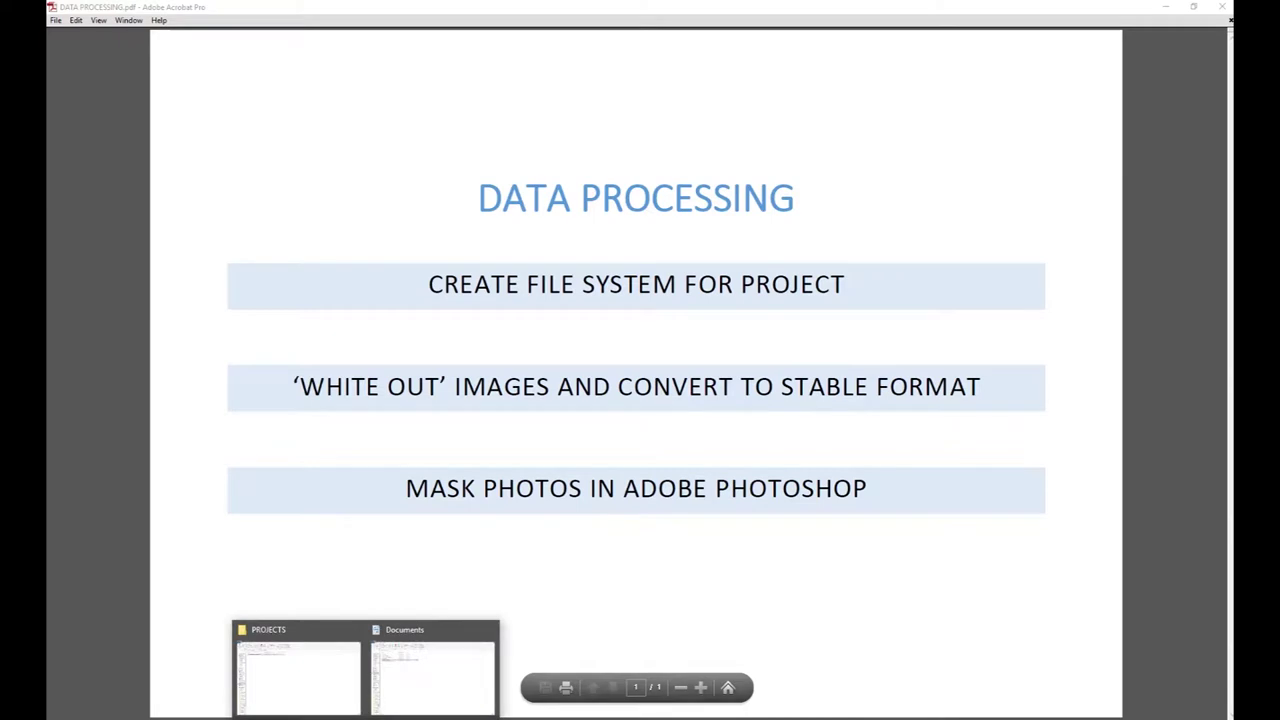
# Step: Bring the PROJECTS folder window to the front from the File Explorer taskbar
pyautogui.moveTo(352, 710)
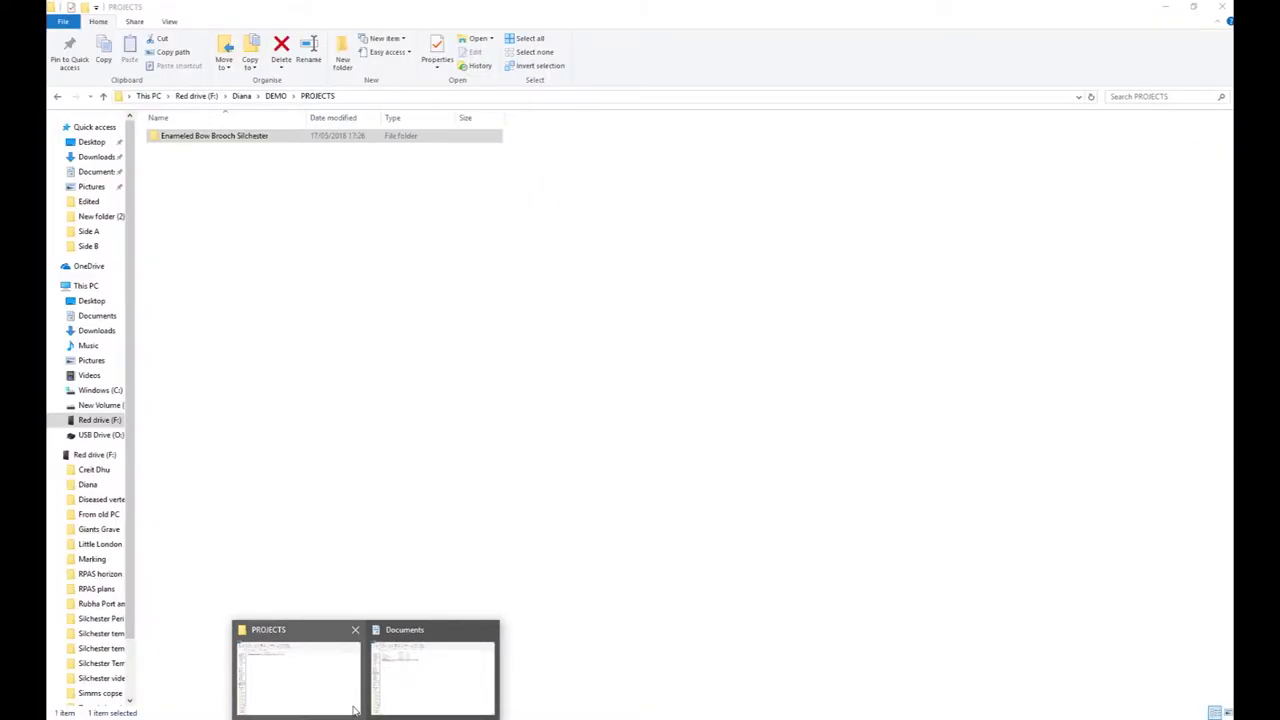
pyautogui.click(352, 710)
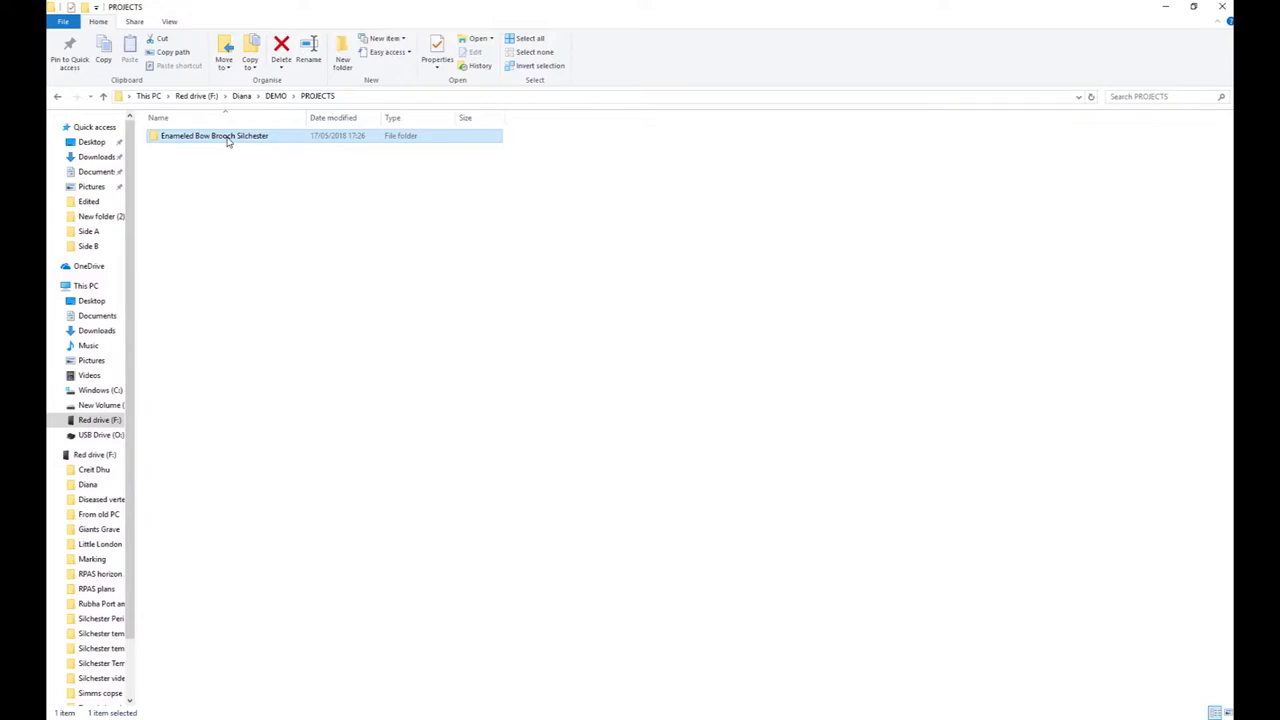
# Step: Open the Enameled Bow Brooch Silchester project folder
pyautogui.doubleClick(227, 140)
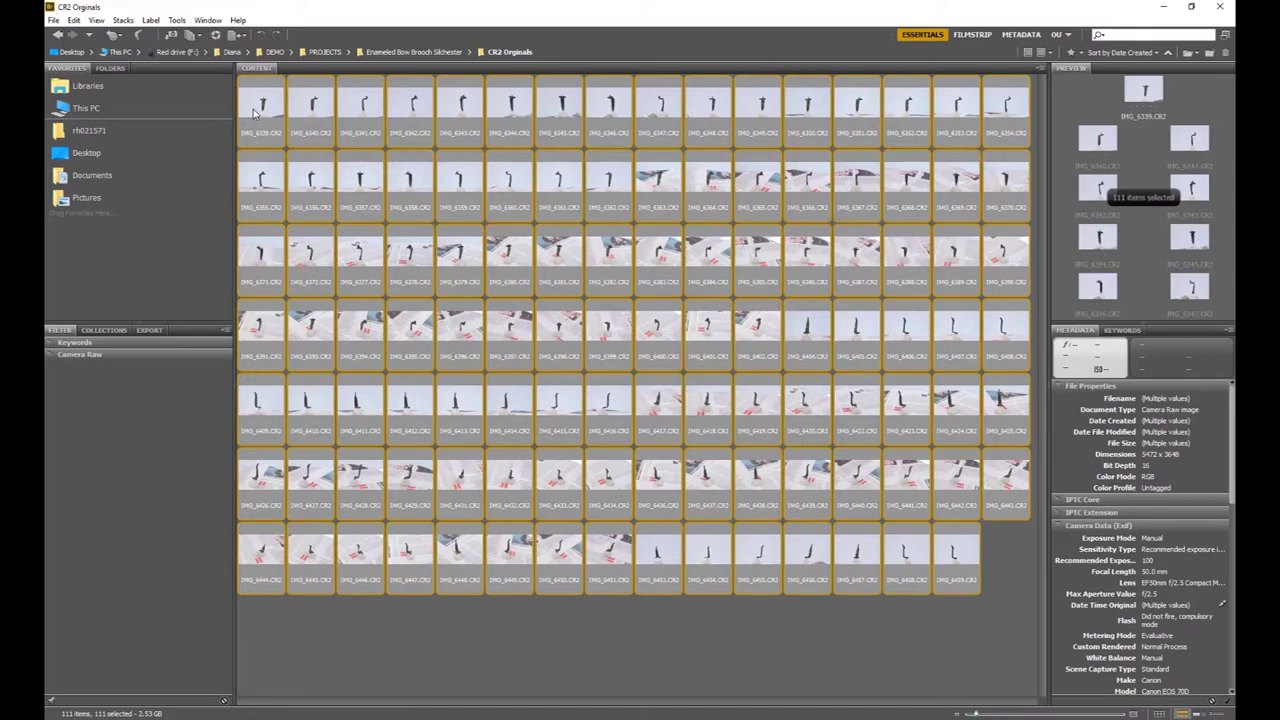
# Step: Open the 111 selected CR2 photos from Bridge in Camera Raw
pyautogui.rightClick(258, 109)
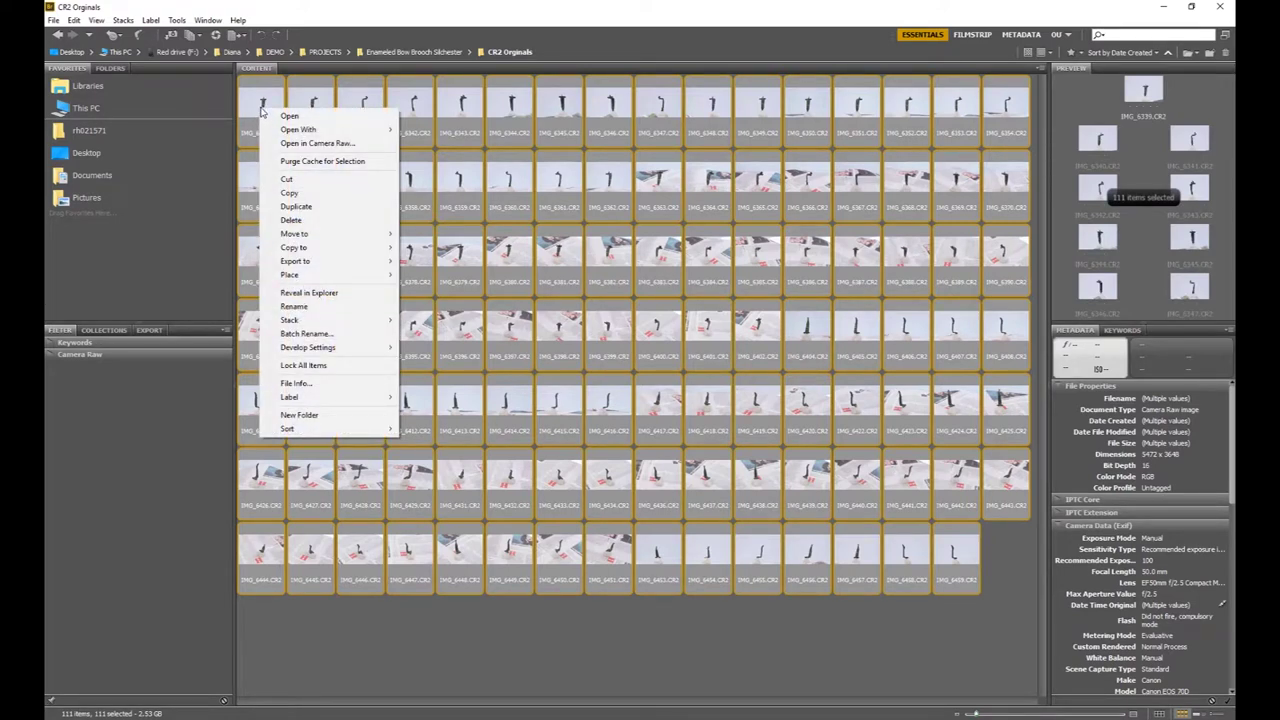
pyautogui.click(301, 147)
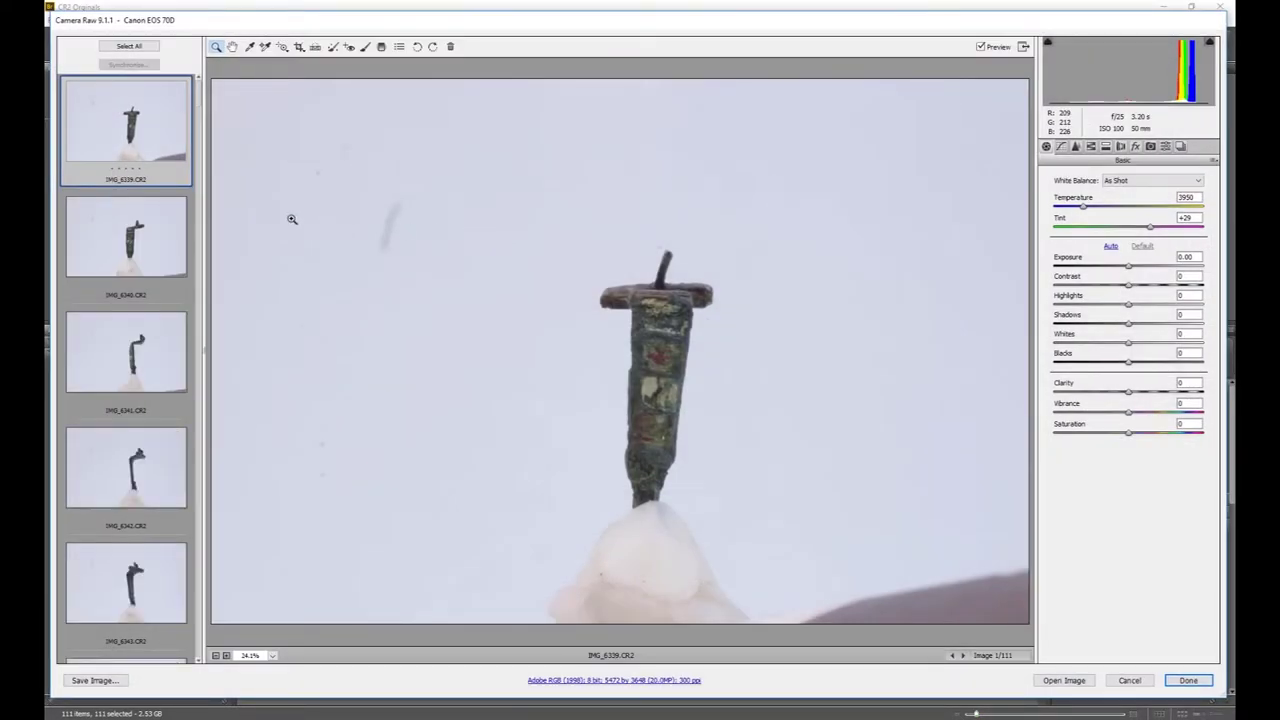
# Step: Fit the preview and select all 111 photos so edits apply to every image
pyautogui.hotkey('ctrl', '+')
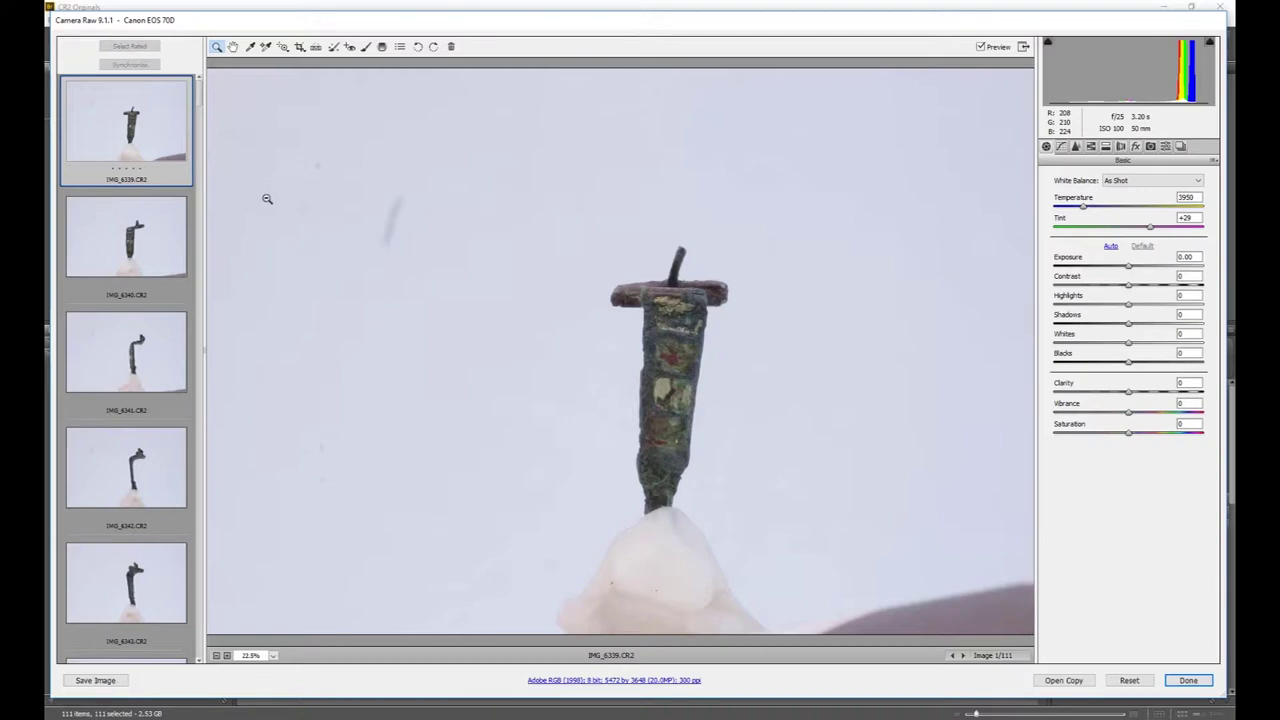
pyautogui.keyDown('alt'); pyautogui.click(267, 198); pyautogui.keyUp('alt')
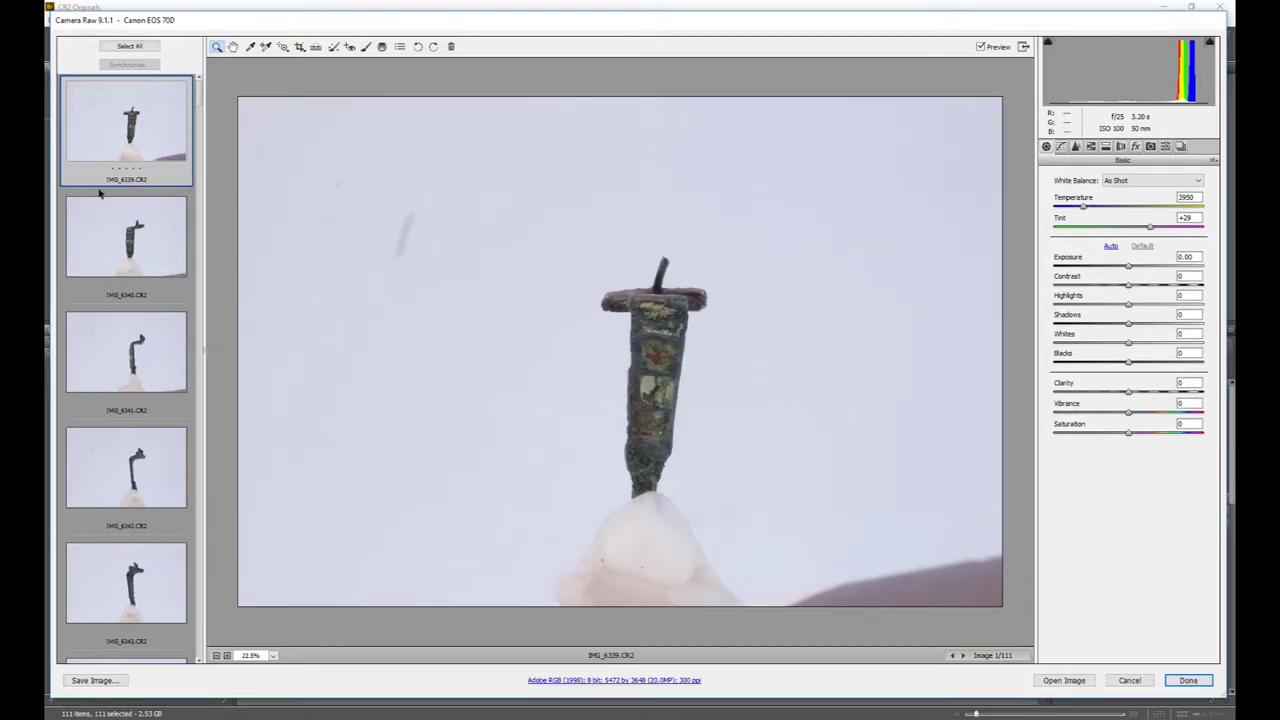
pyautogui.click(130, 47)
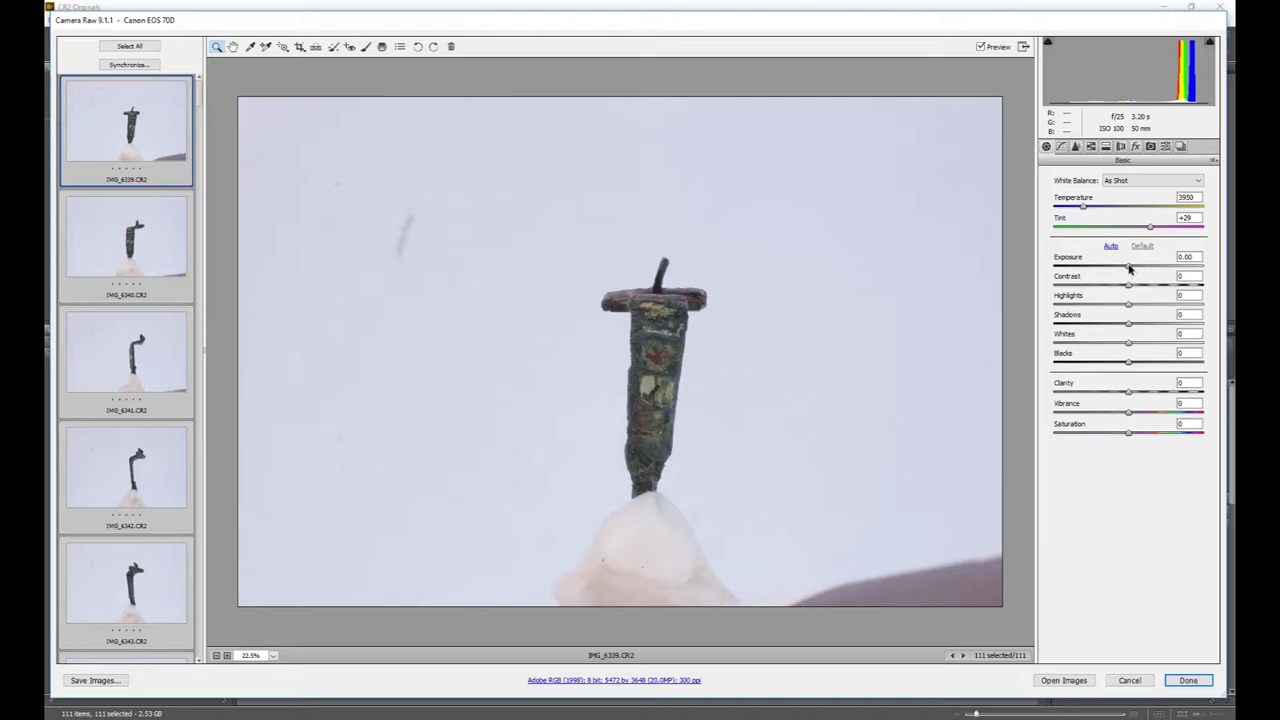
pyautogui.click(1128, 265)
# Step: Raise Exposure to +0.60 across all 111 photos
pyautogui.moveTo(1129, 268); pyautogui.dragTo(1137, 272)
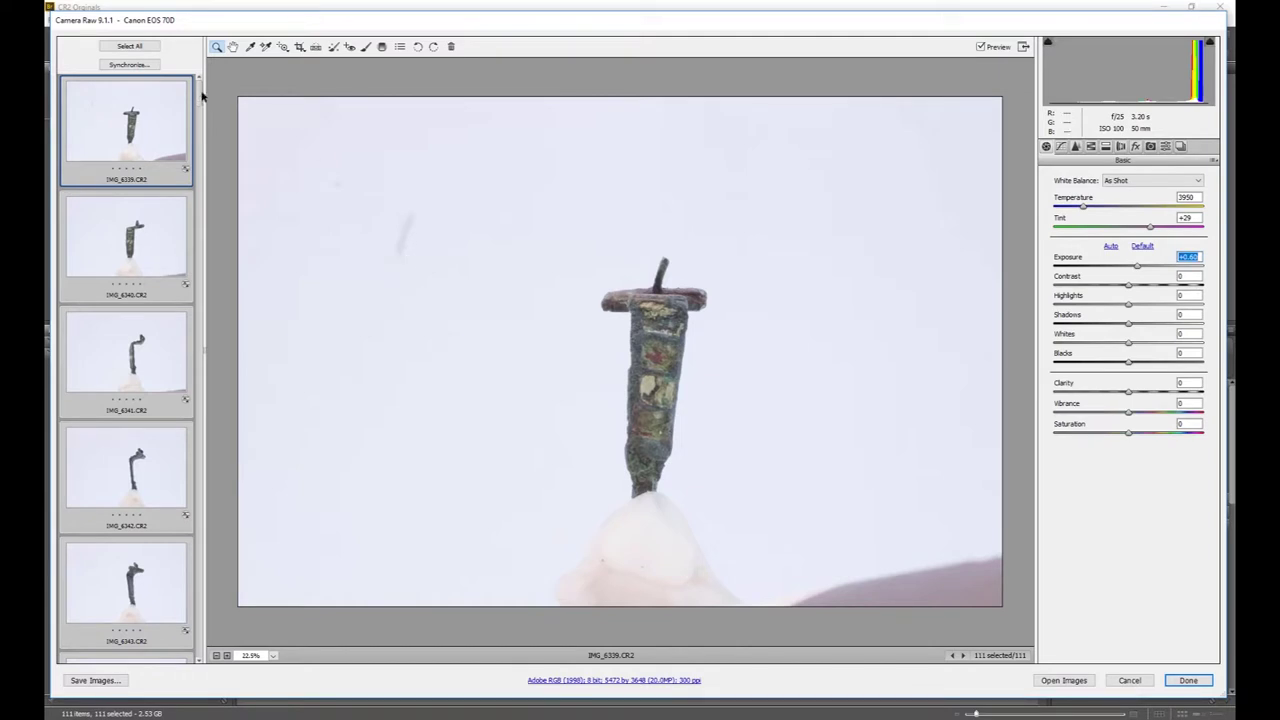
pyautogui.moveTo(200, 100); pyautogui.dragTo(175, 292)
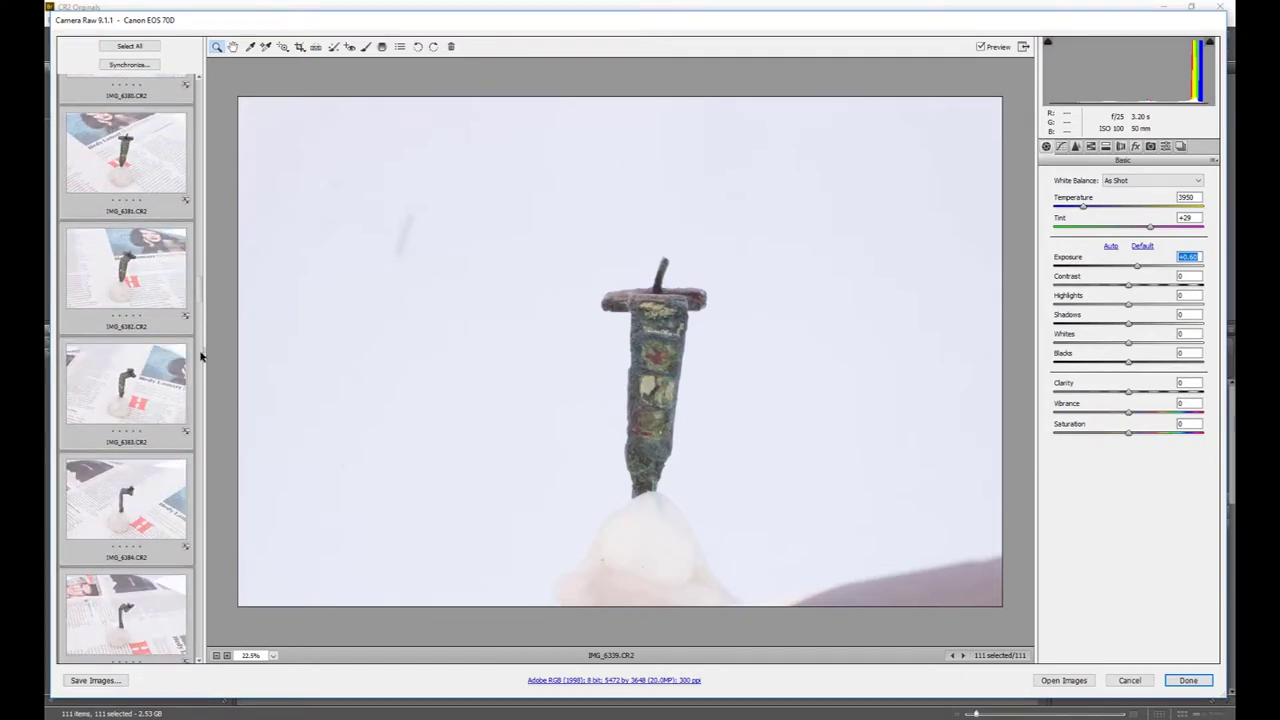
# Step: Review newspaper shots IMG_6384, 6387, 6389 and 6394, zooming into IMG_6394 then fitting it
pyautogui.moveTo(200, 300); pyautogui.dragTo(195, 361)
pyautogui.click(124, 476)
pyautogui.scroll(-4, 134, 436)
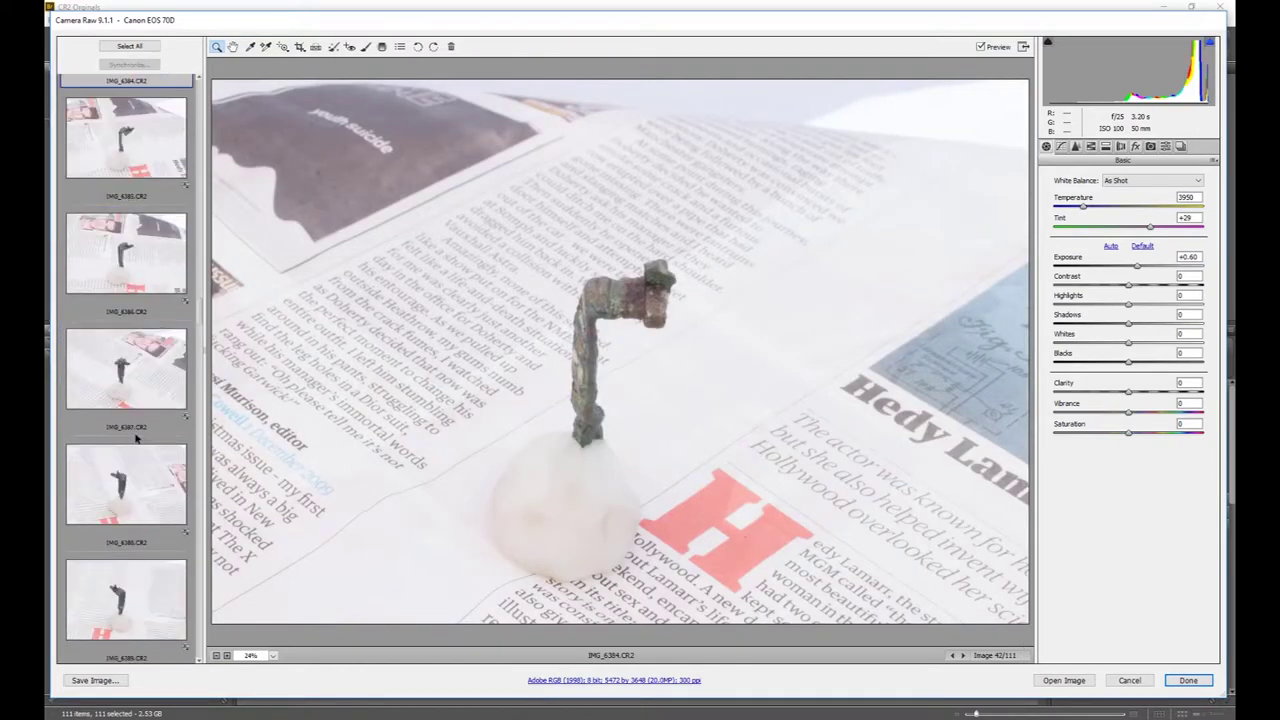
pyautogui.click(133, 432)
pyautogui.scroll(-2, 133, 432)
pyautogui.click(133, 432)
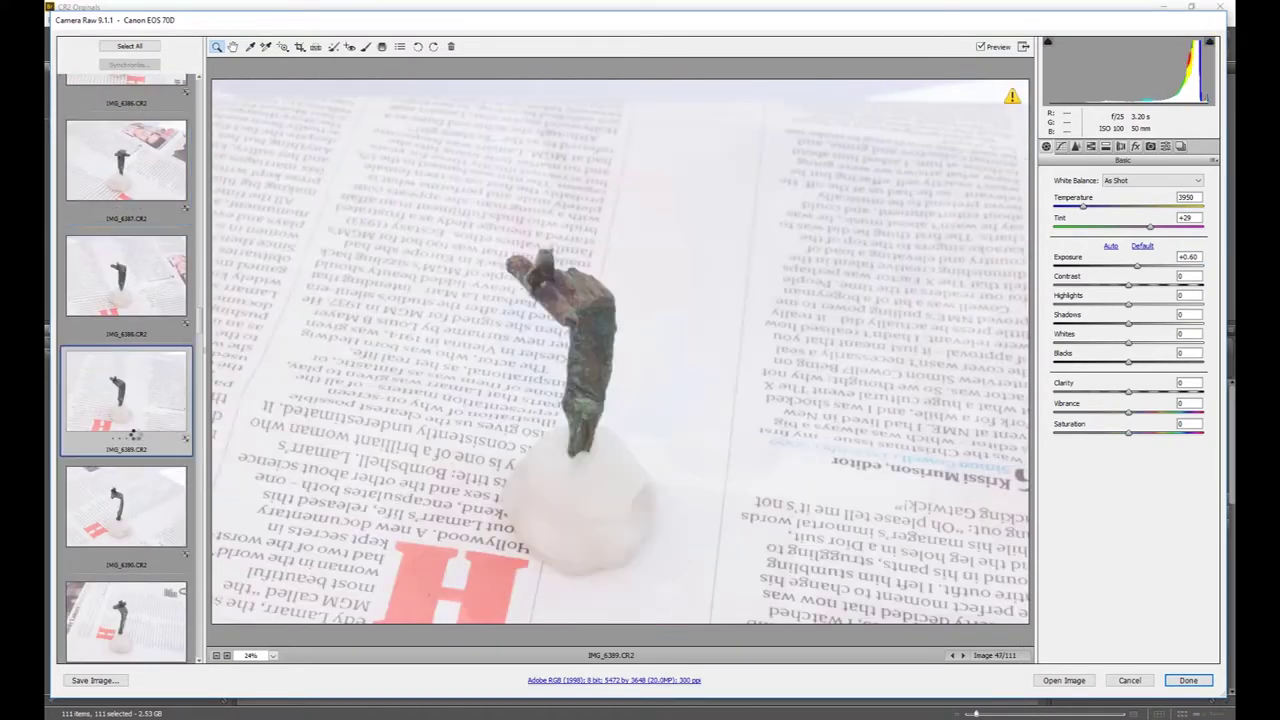
pyautogui.scroll(-2, 135, 435)
pyautogui.scroll(-2, 135, 437)
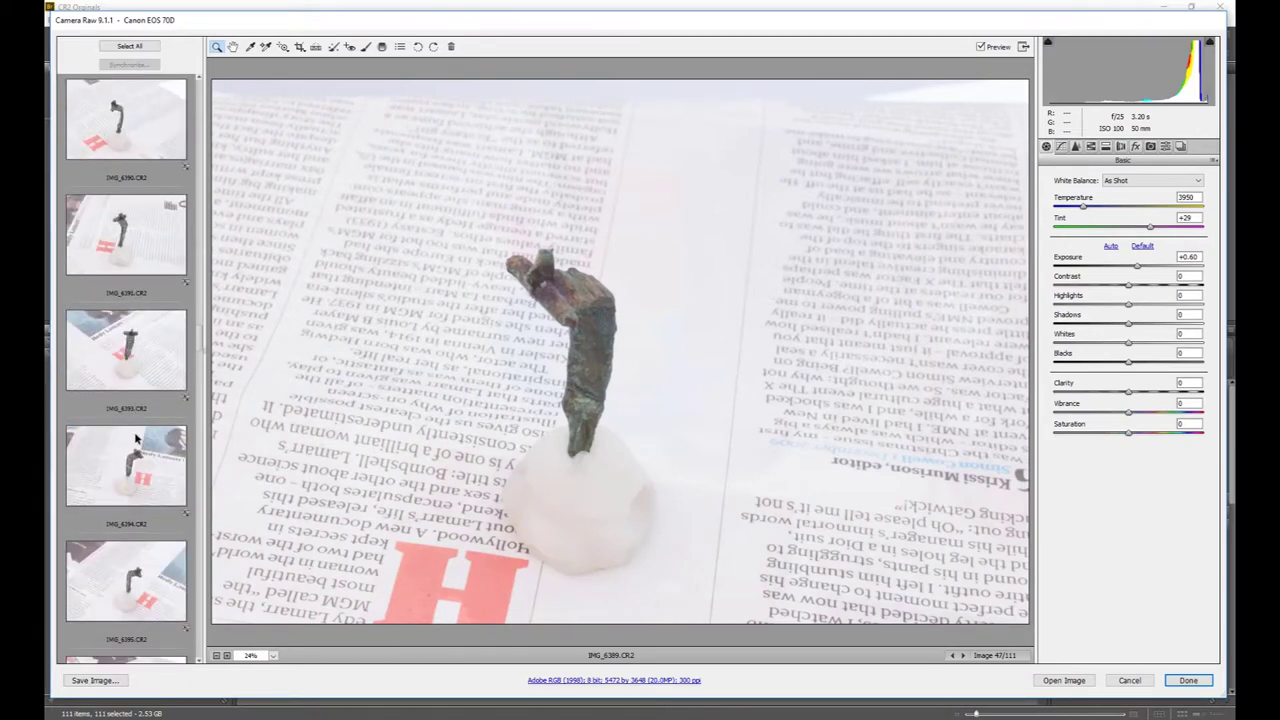
pyautogui.click(136, 437)
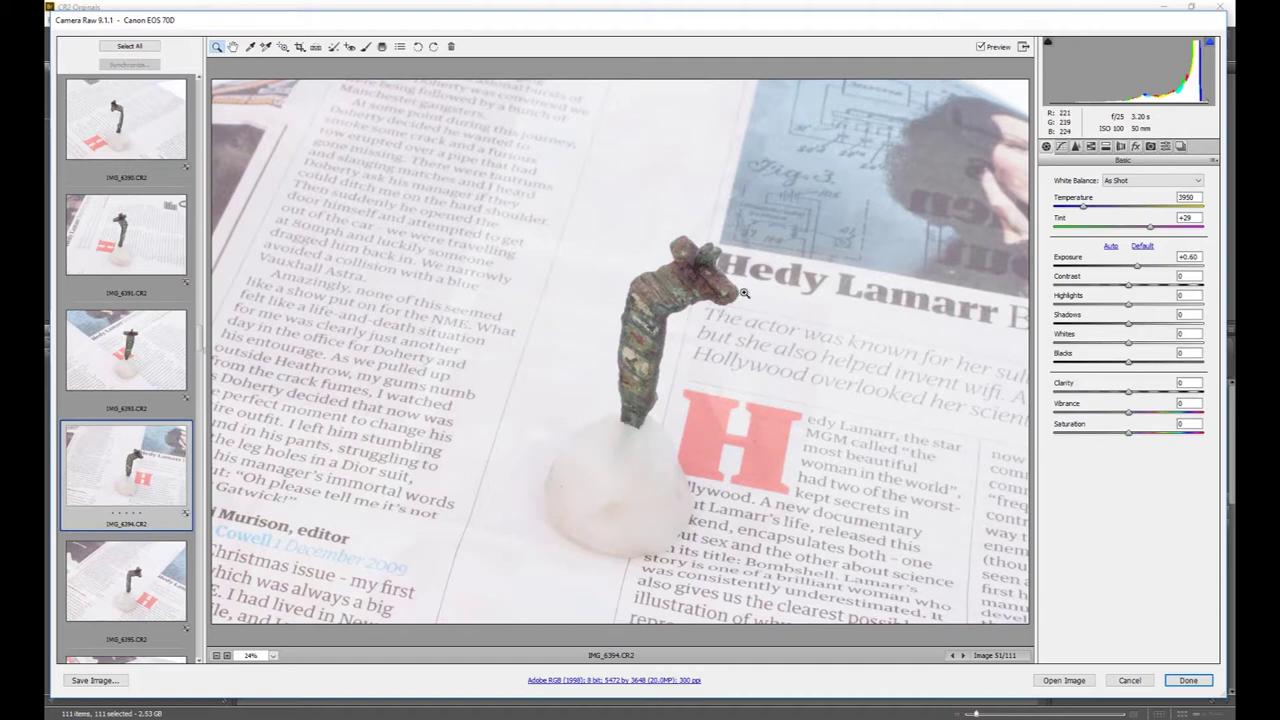
pyautogui.click(674, 287)
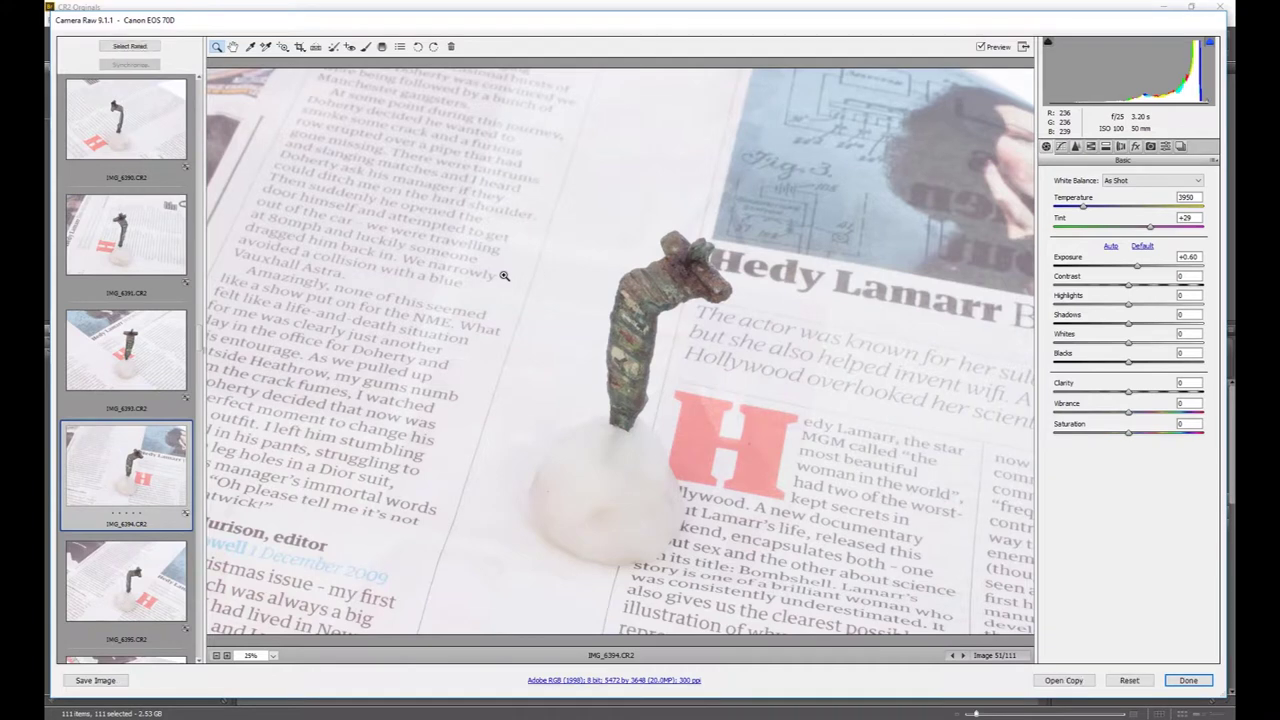
pyautogui.hotkey('ctrl', '0')
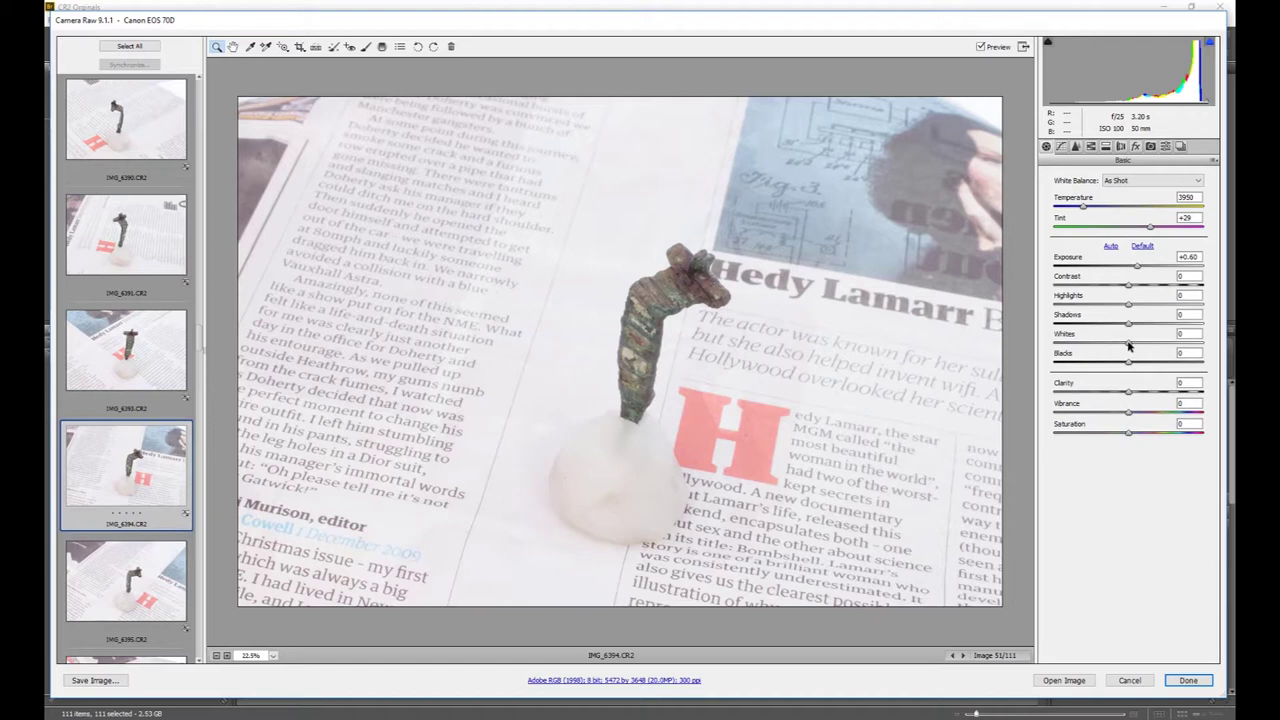
# Step: Set Whites to +20 on all 111 photos and preview the result on IMG_6393
pyautogui.click(1129, 345)
pyautogui.moveTo(1129, 345); pyautogui.dragTo(1144, 345)
pyautogui.click(137, 47)
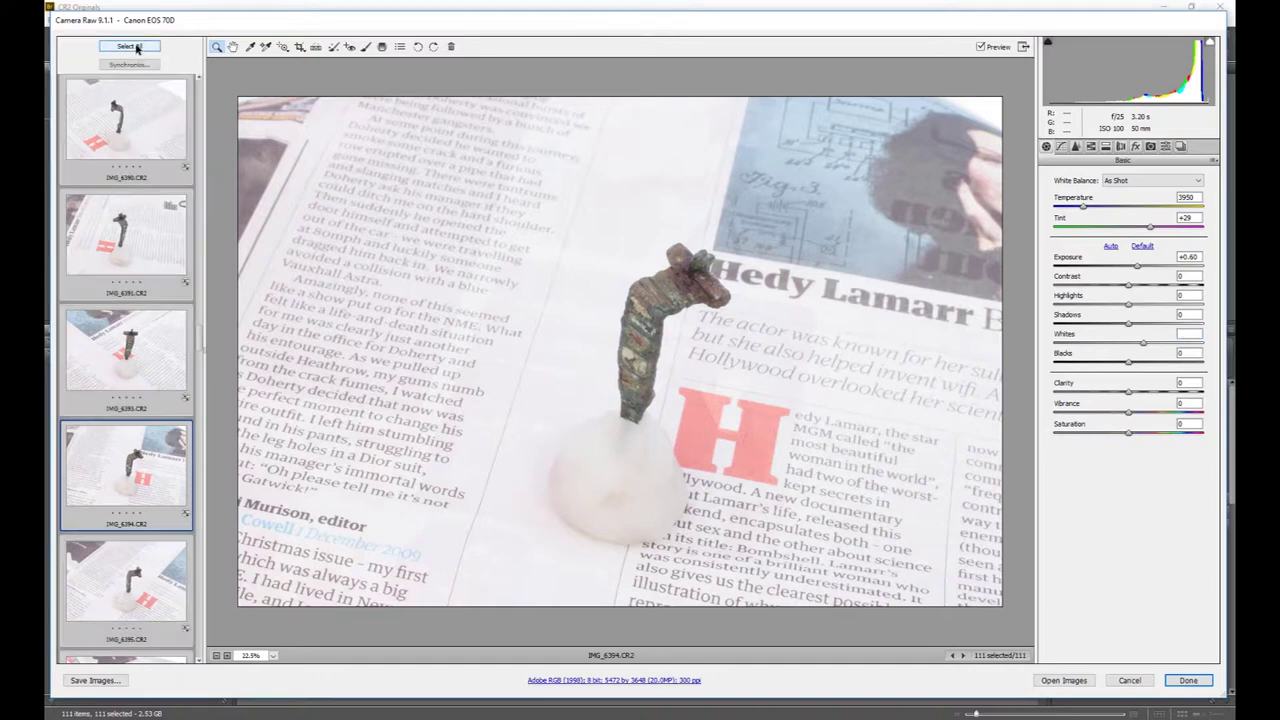
pyautogui.click(1143, 344)
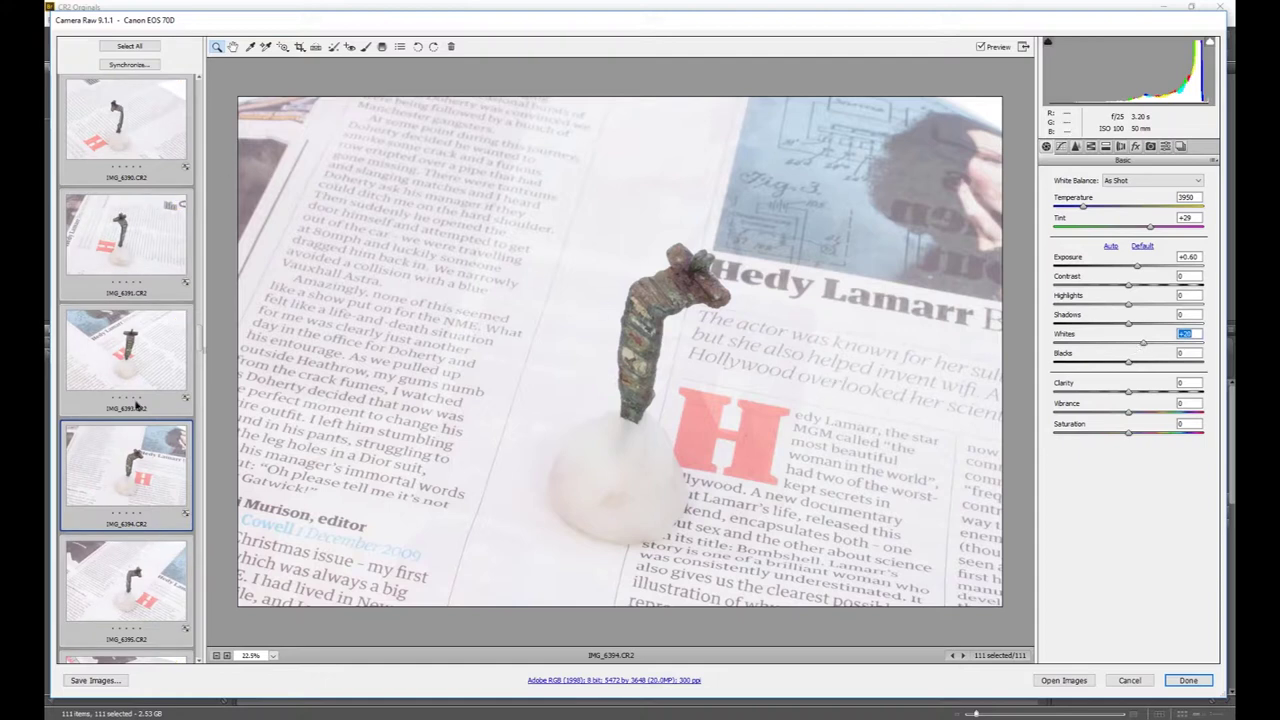
pyautogui.click(180, 334)
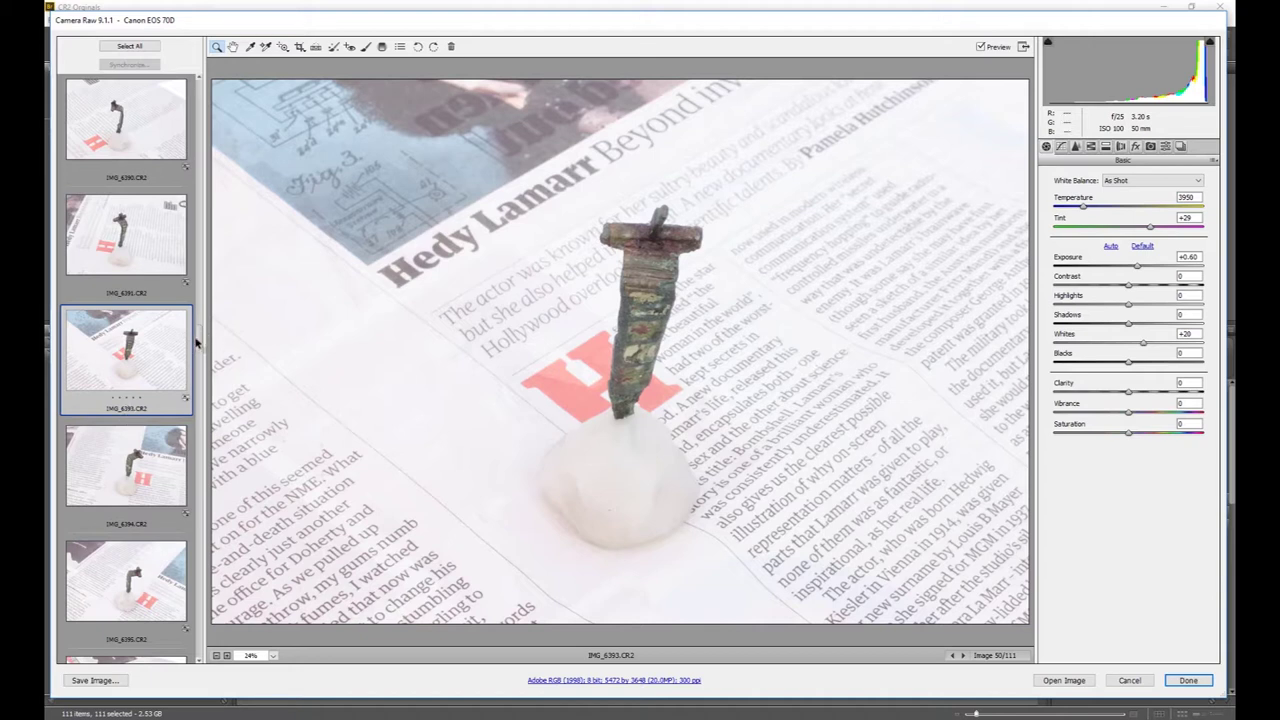
pyautogui.scroll(1, 199, 337)
# Step: Scroll the filmstrip to IMG_6393, image 50 of 111
pyautogui.moveTo(199, 337); pyautogui.dragTo(228, 86)
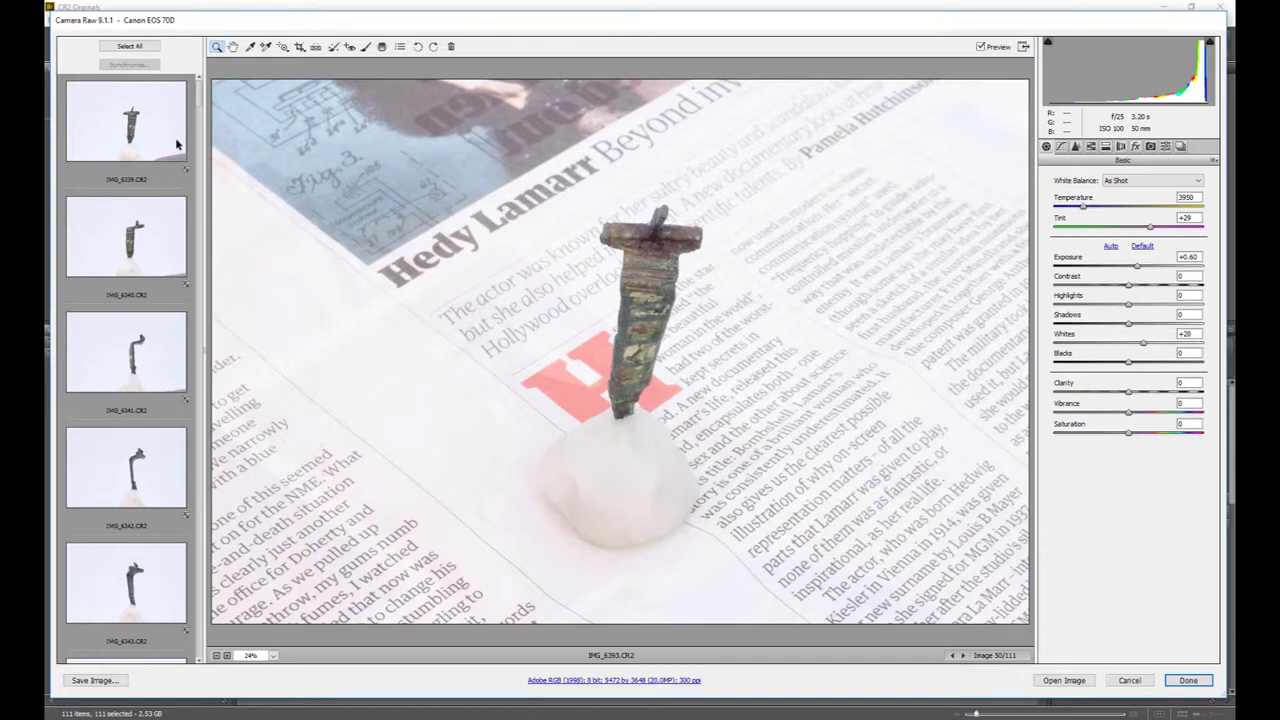
# Step: Select only IMG_6339, then scroll the filmstrip down to IMG_6400–IMG_6405
pyautogui.click(176, 141)
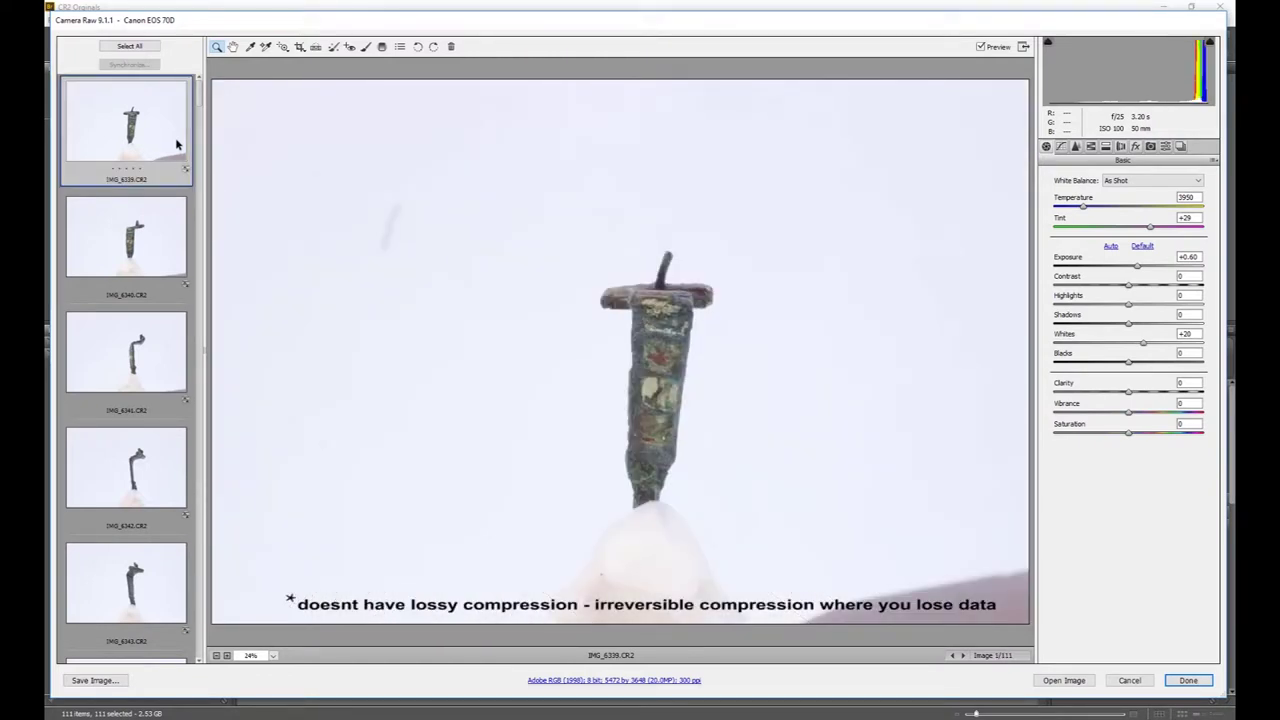
pyautogui.scroll(-2, 174, 146)
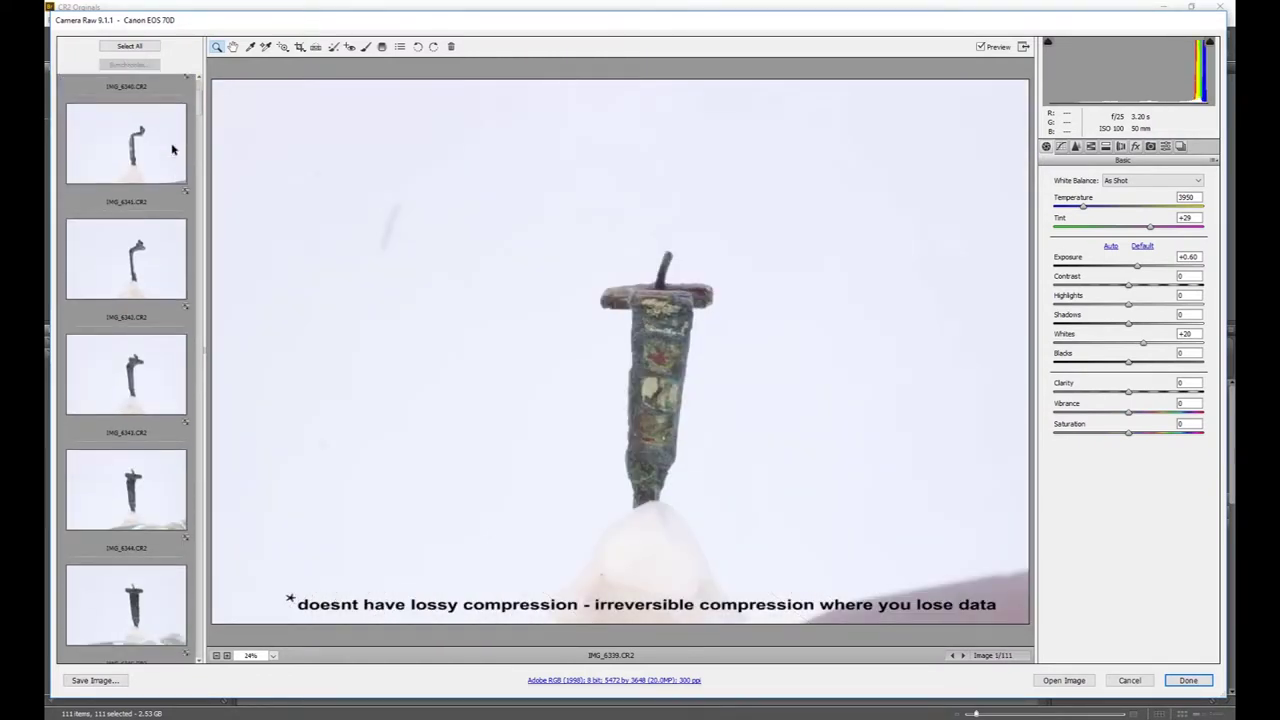
pyautogui.scroll(-4, 172, 149)
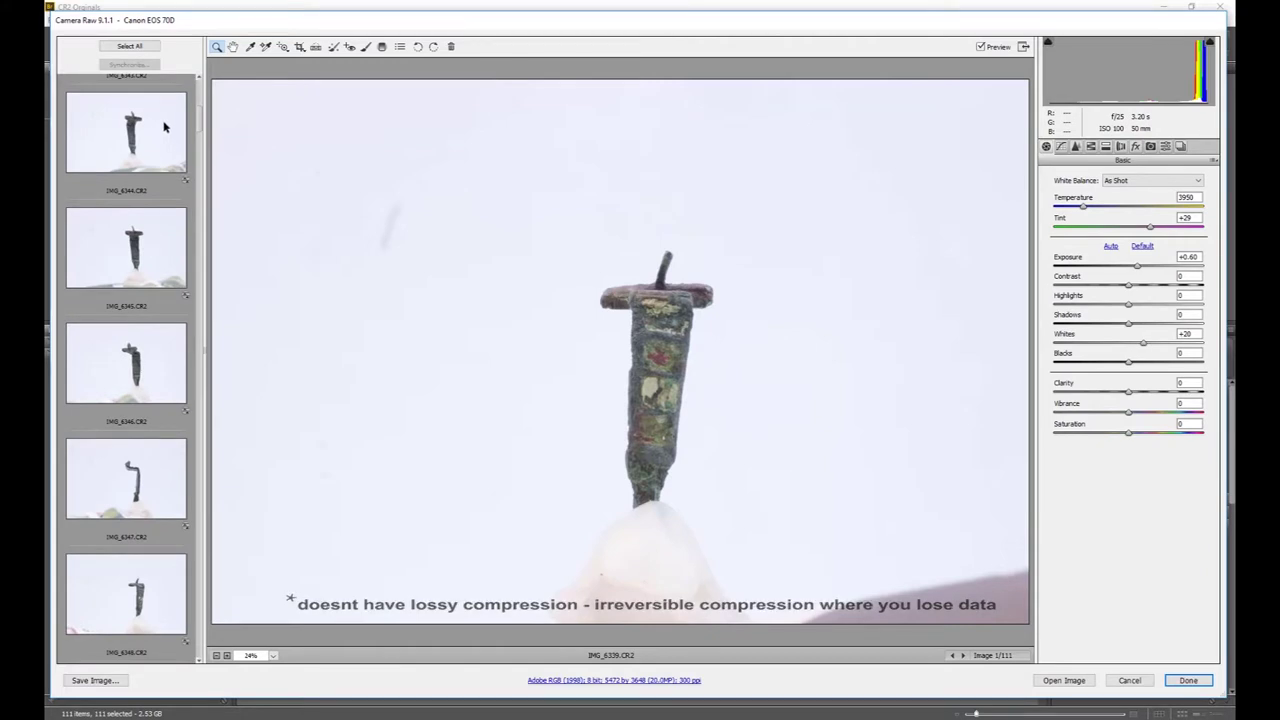
pyautogui.moveTo(197, 126); pyautogui.dragTo(201, 93)
pyautogui.scroll(1, 201, 95)
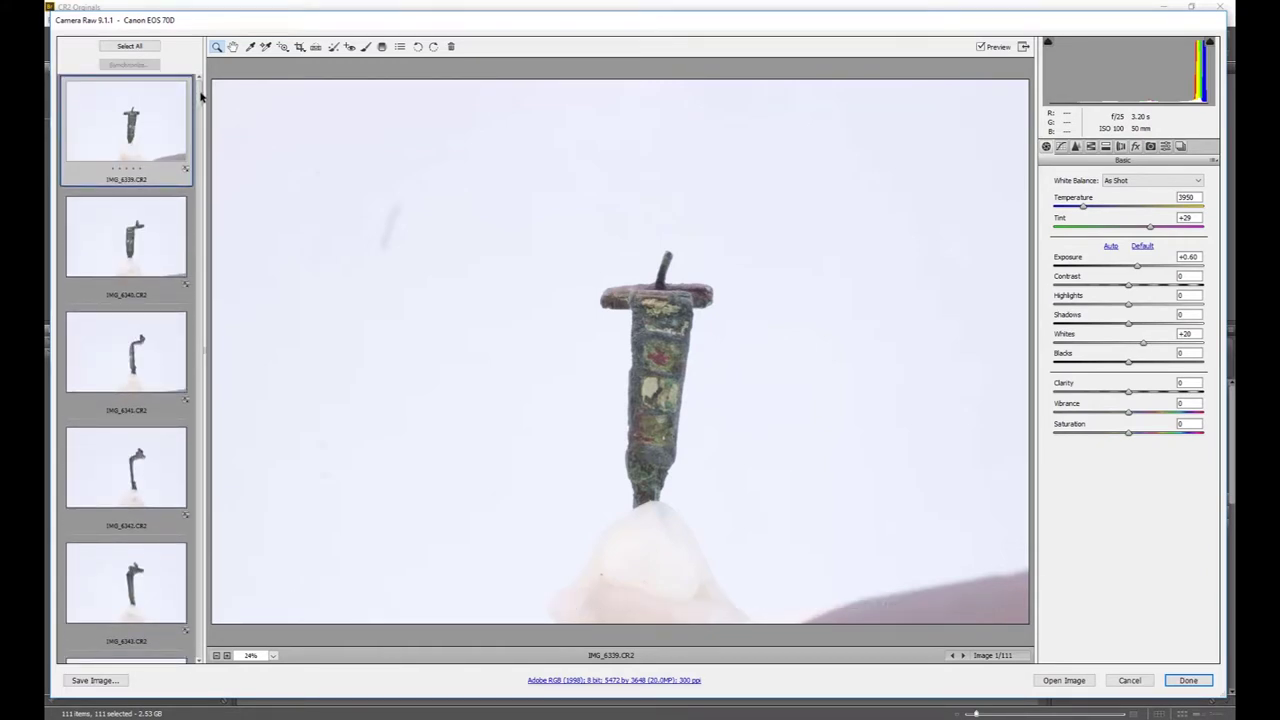
pyautogui.moveTo(201, 95); pyautogui.dragTo(187, 398)
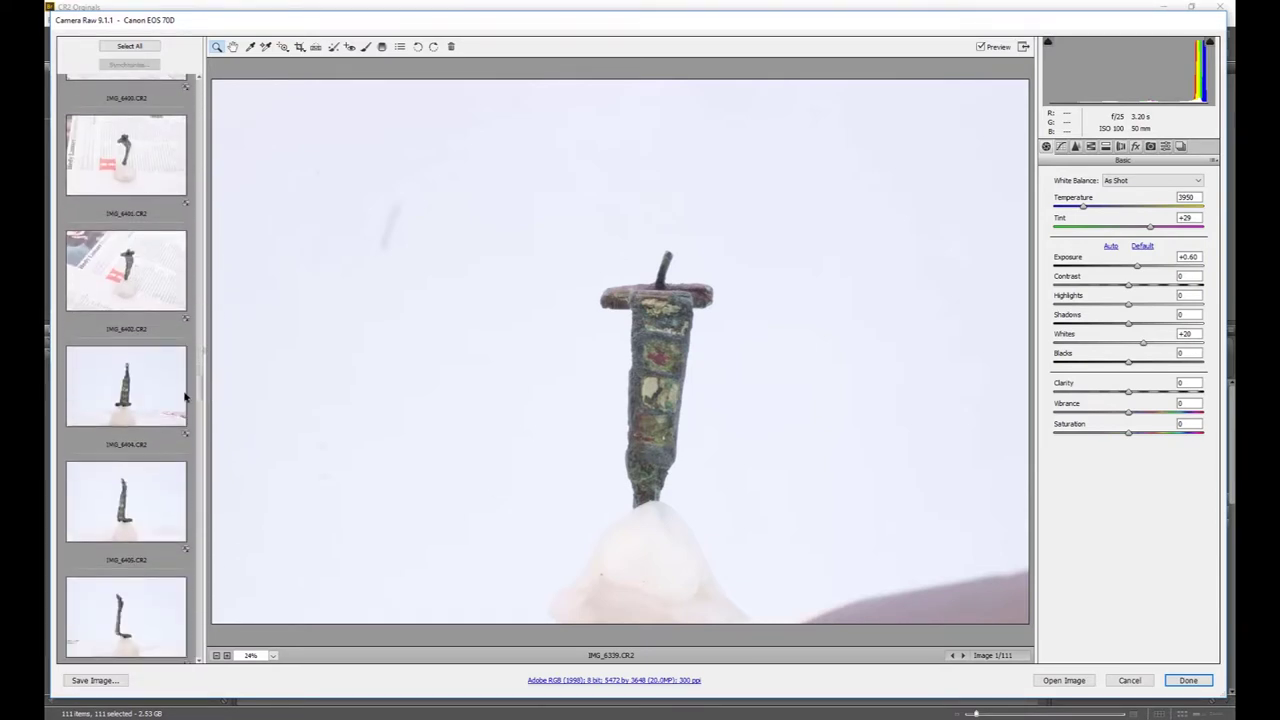
# Step: Select IMG_6339 through IMG_6402 and set the save destination to DNG Edited\Side A
pyautogui.keyDown('shift'); pyautogui.click(165, 289); pyautogui.keyUp('shift')
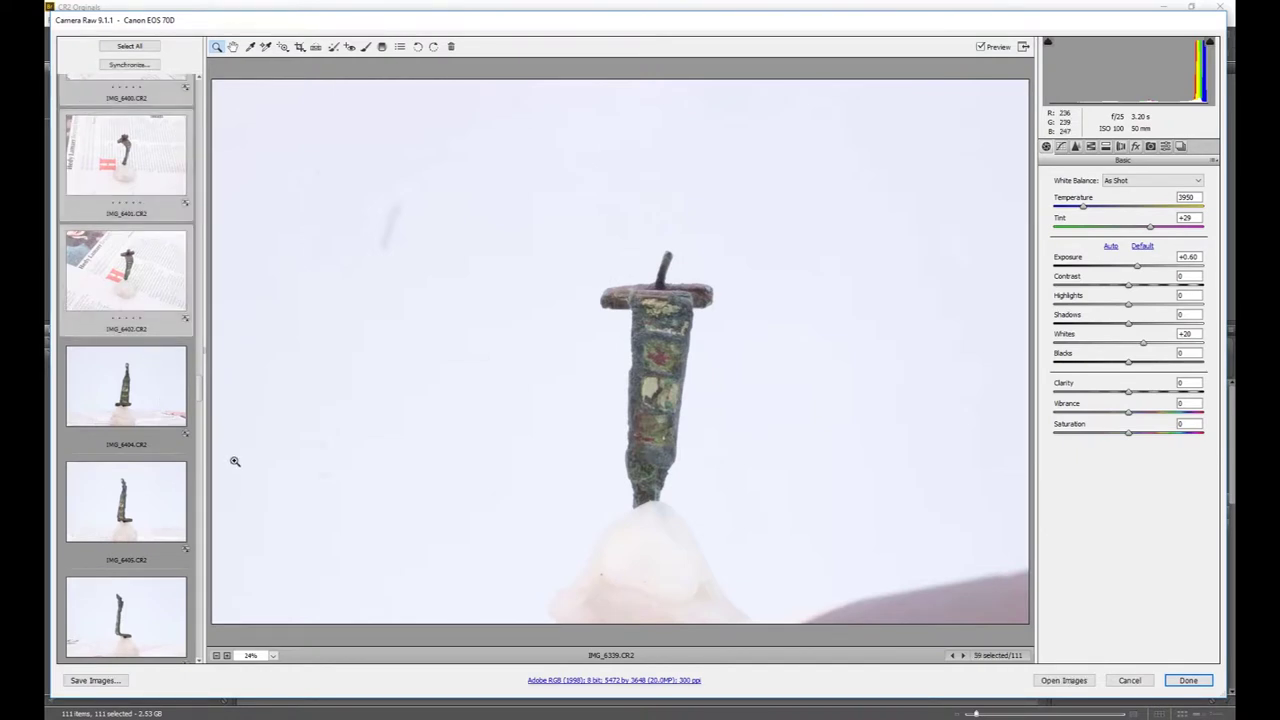
pyautogui.click(95, 680)
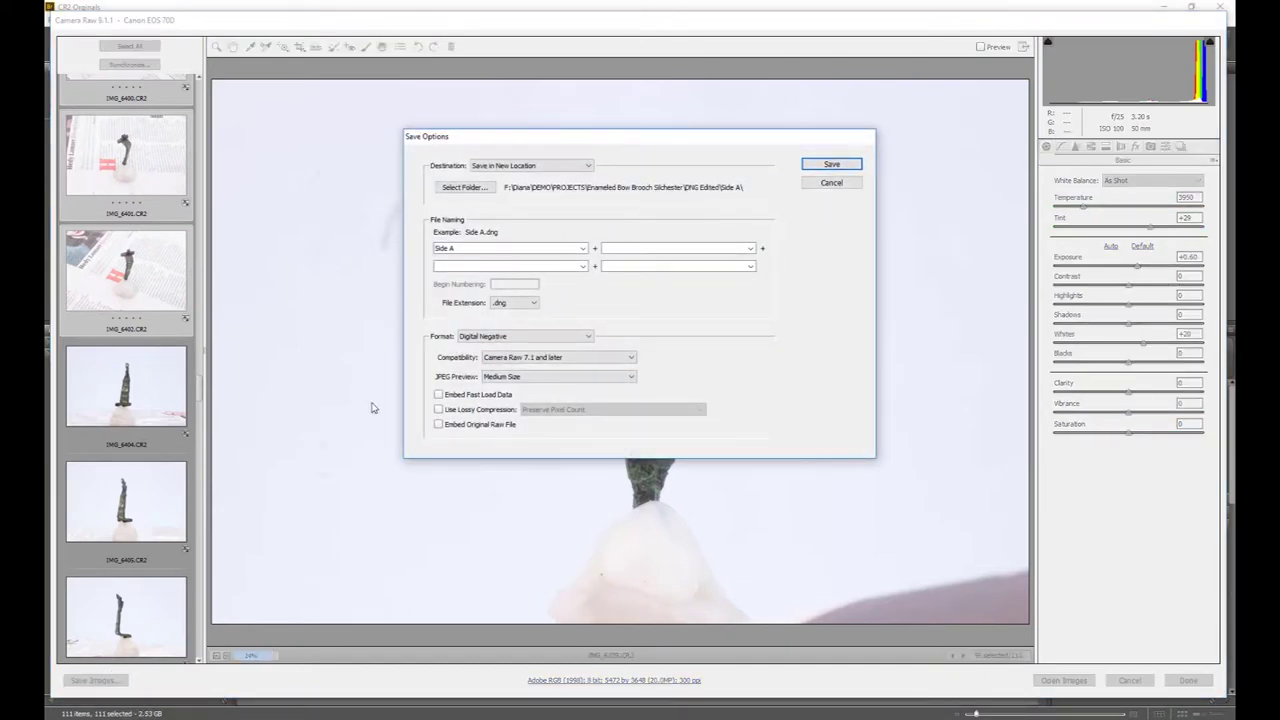
pyautogui.click(446, 192)
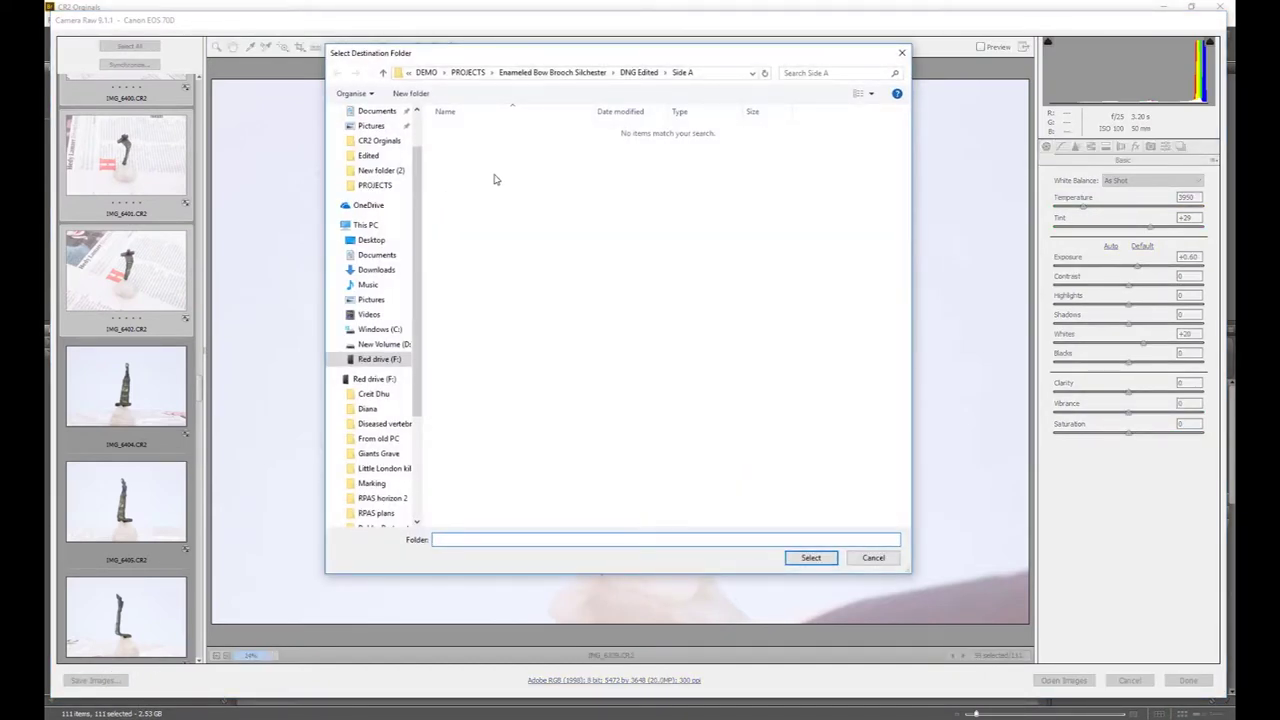
pyautogui.click(627, 79)
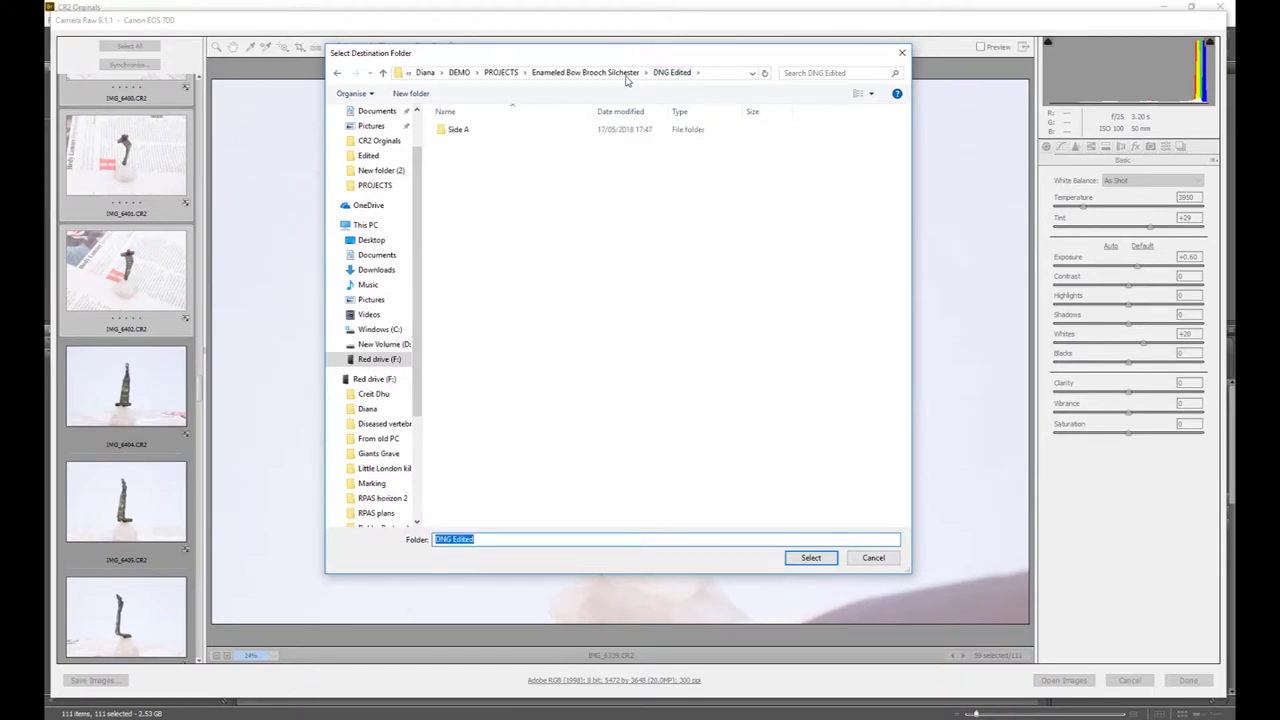
pyautogui.click(533, 135)
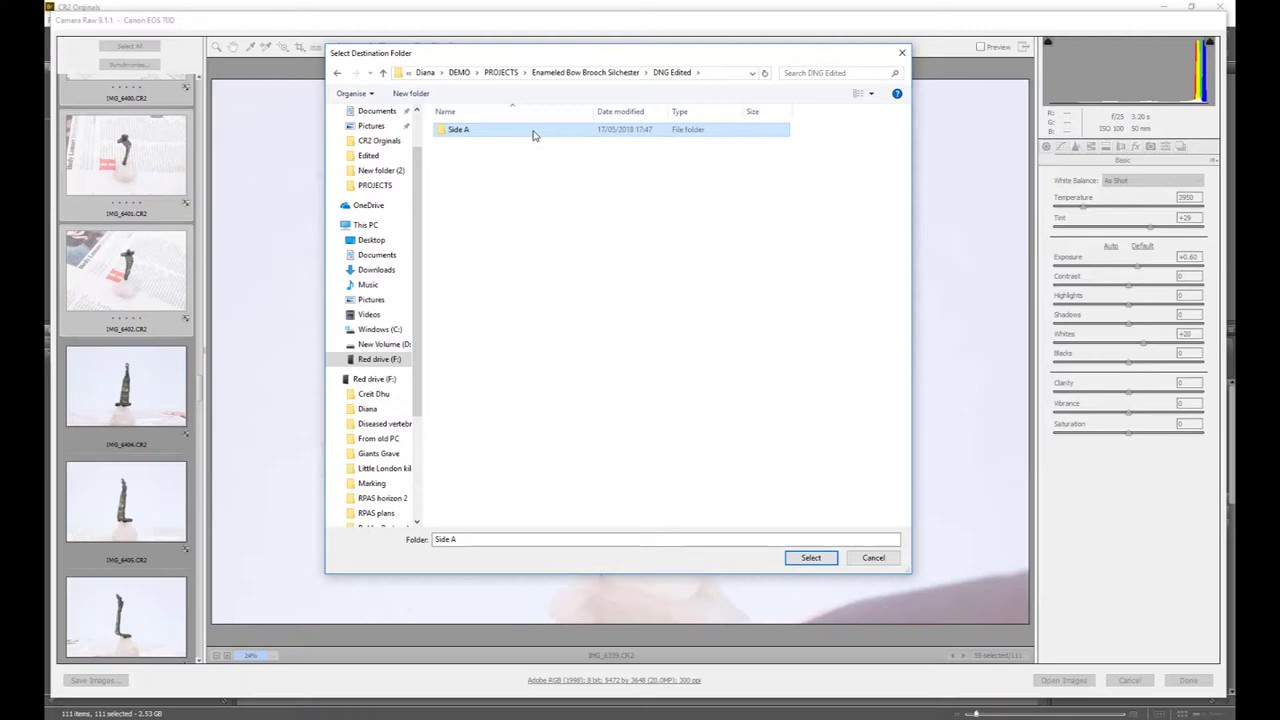
pyautogui.click(809, 558)
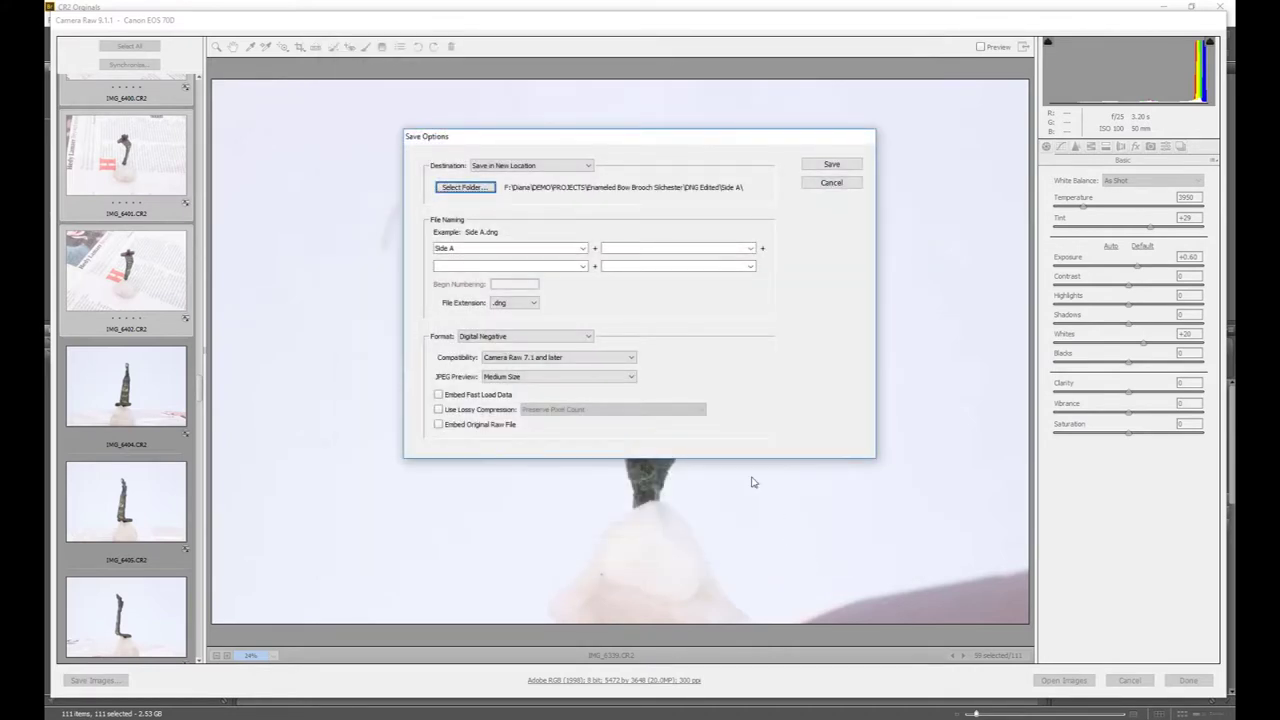
# Step: Keep the 'Side A' file name with Digital Negative (.dng) as the output format
pyautogui.click(497, 248)
pyautogui.click(524, 338)
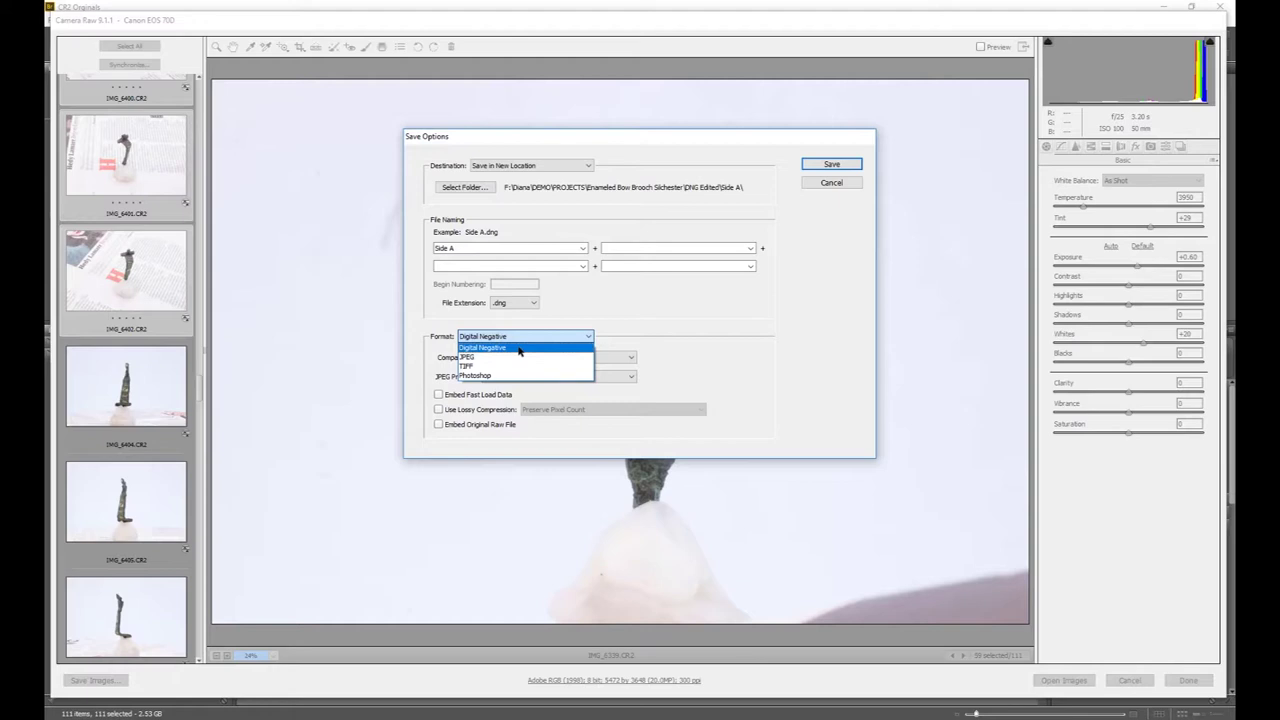
pyautogui.click(519, 349)
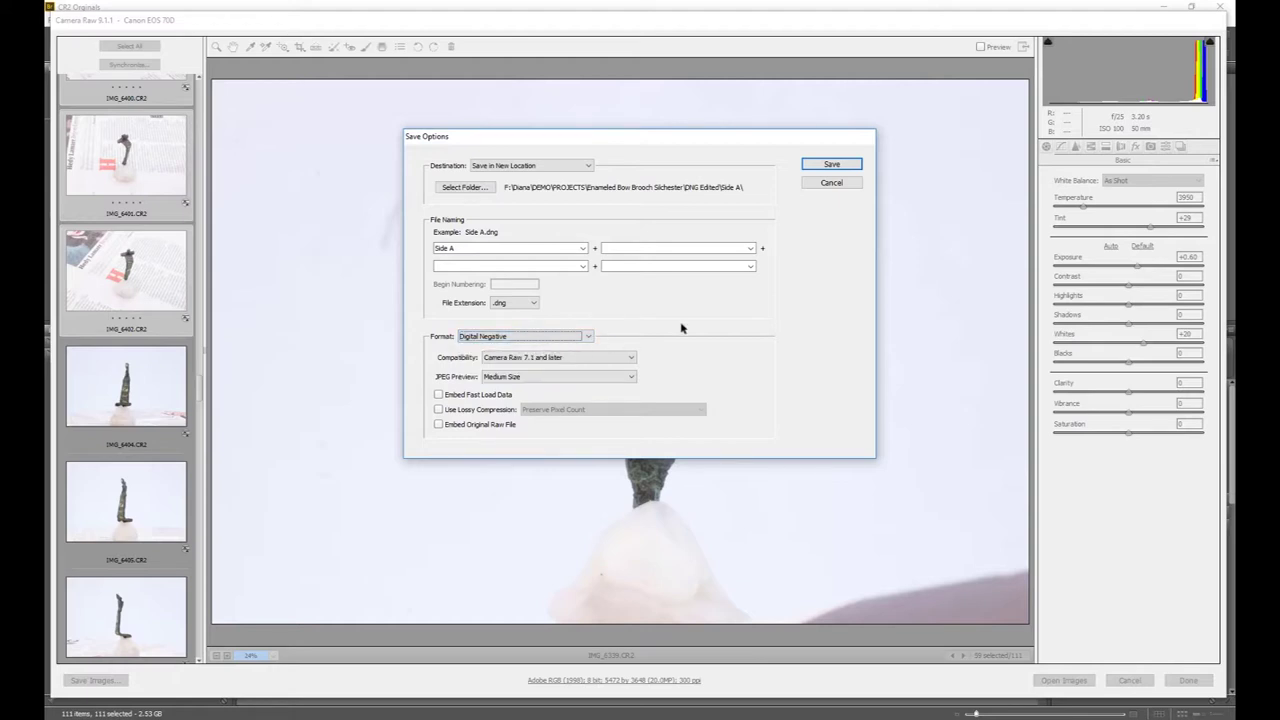
# Step: Save the first photos into Side A, then select IMG_6404 through IMG_6459 for side B
pyautogui.click(827, 167)
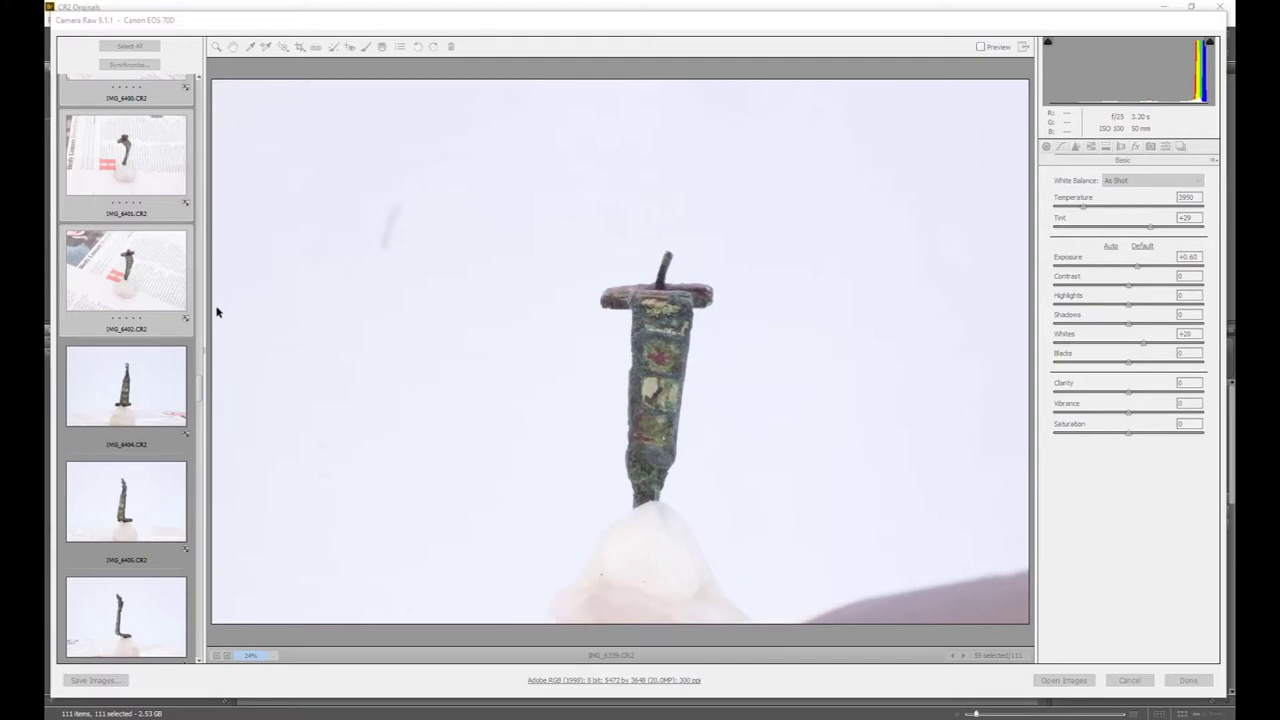
pyautogui.click(163, 362)
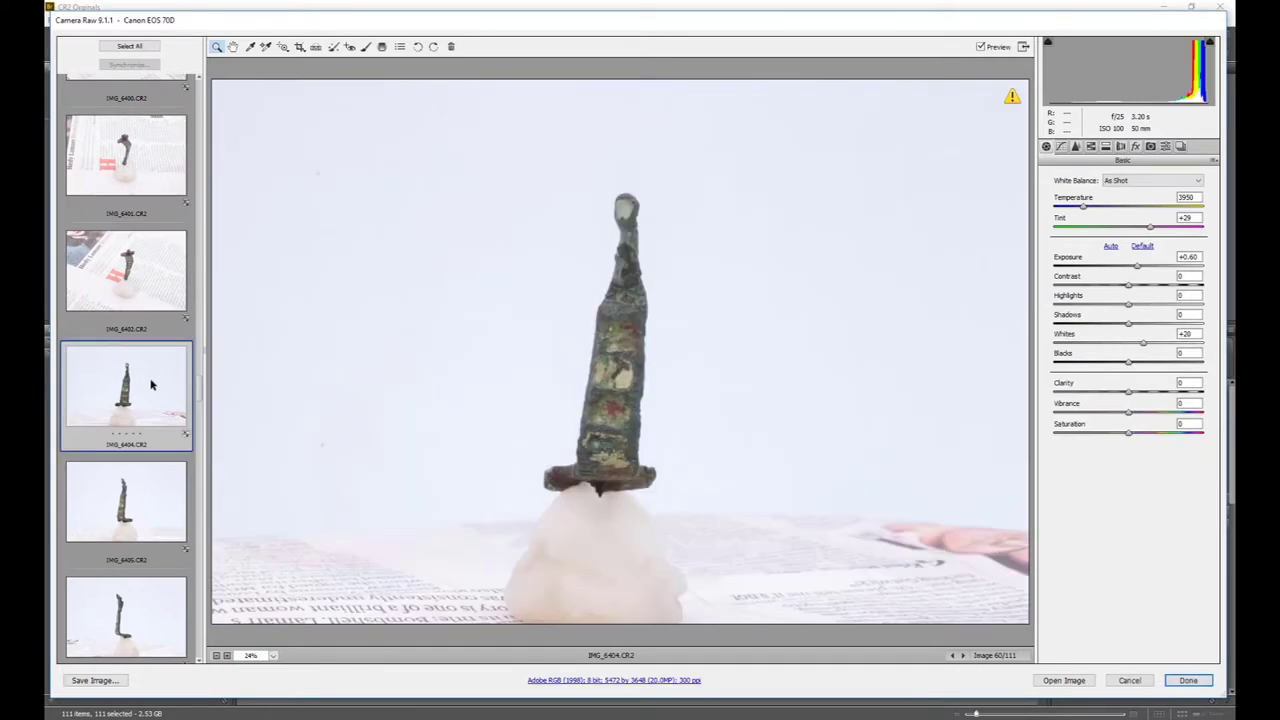
pyautogui.scroll(-8, 152, 383)
pyautogui.scroll(-20, 152, 383)
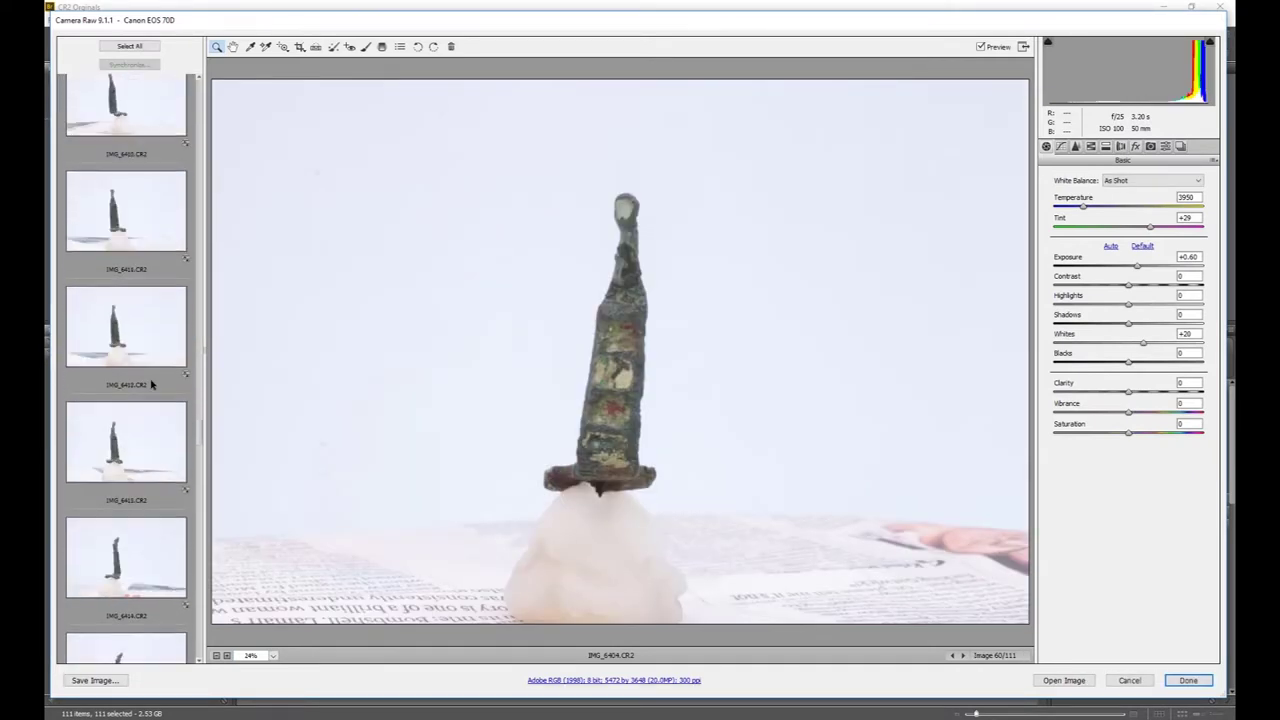
pyautogui.scroll(-3, 152, 383)
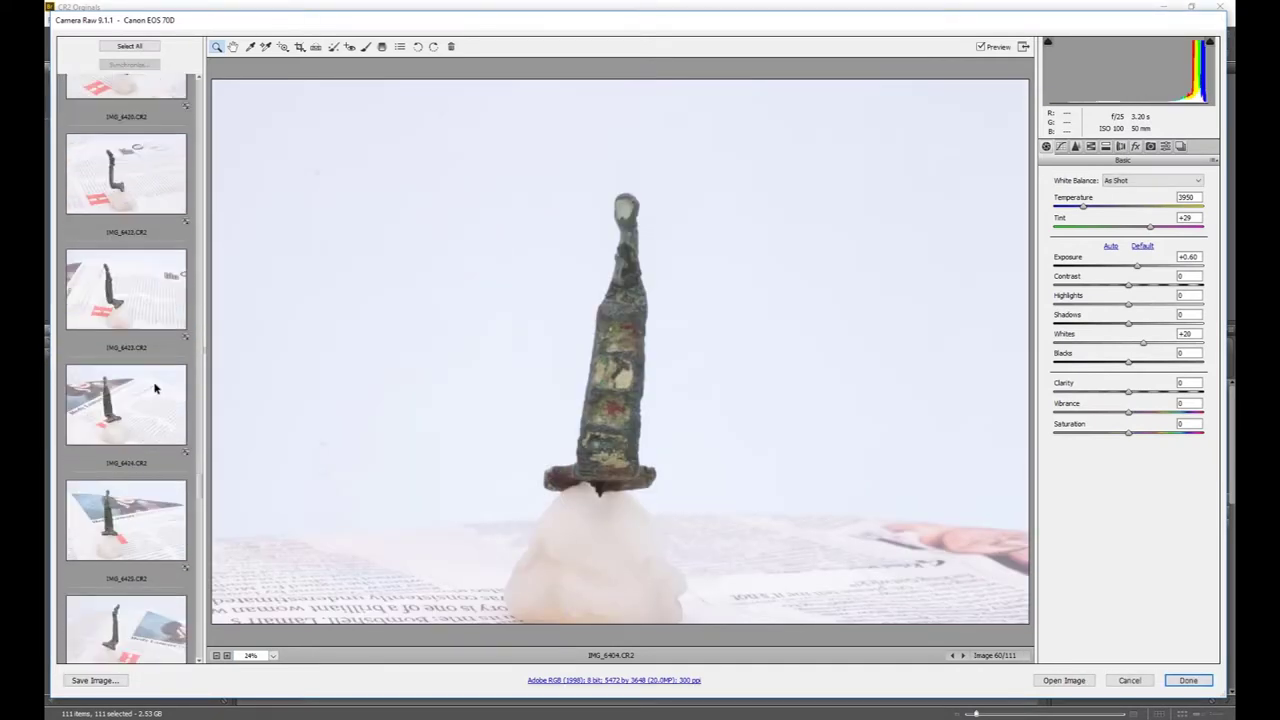
pyautogui.scroll(-20, 190, 575)
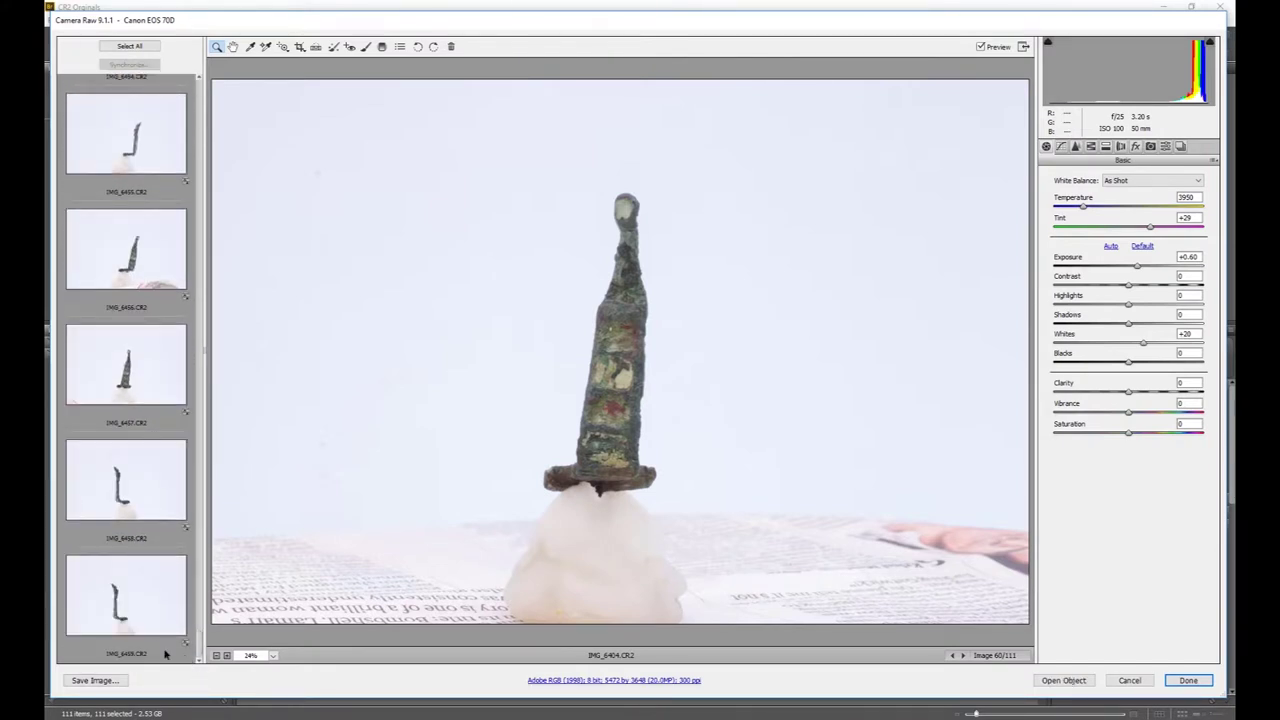
pyautogui.keyDown('shift'); pyautogui.click(110, 652); pyautogui.keyUp('shift')
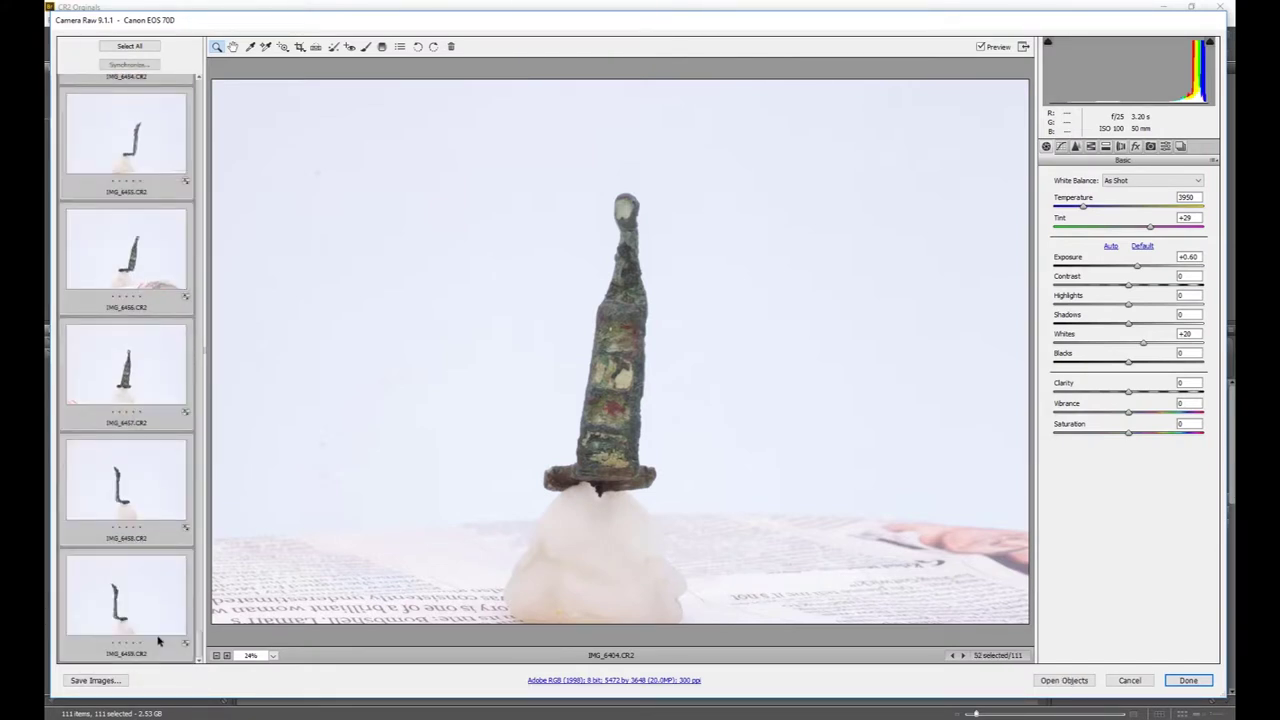
# Step: Make a new Side B folder inside DNG Edited and set it as the save destination
pyautogui.click(100, 680)
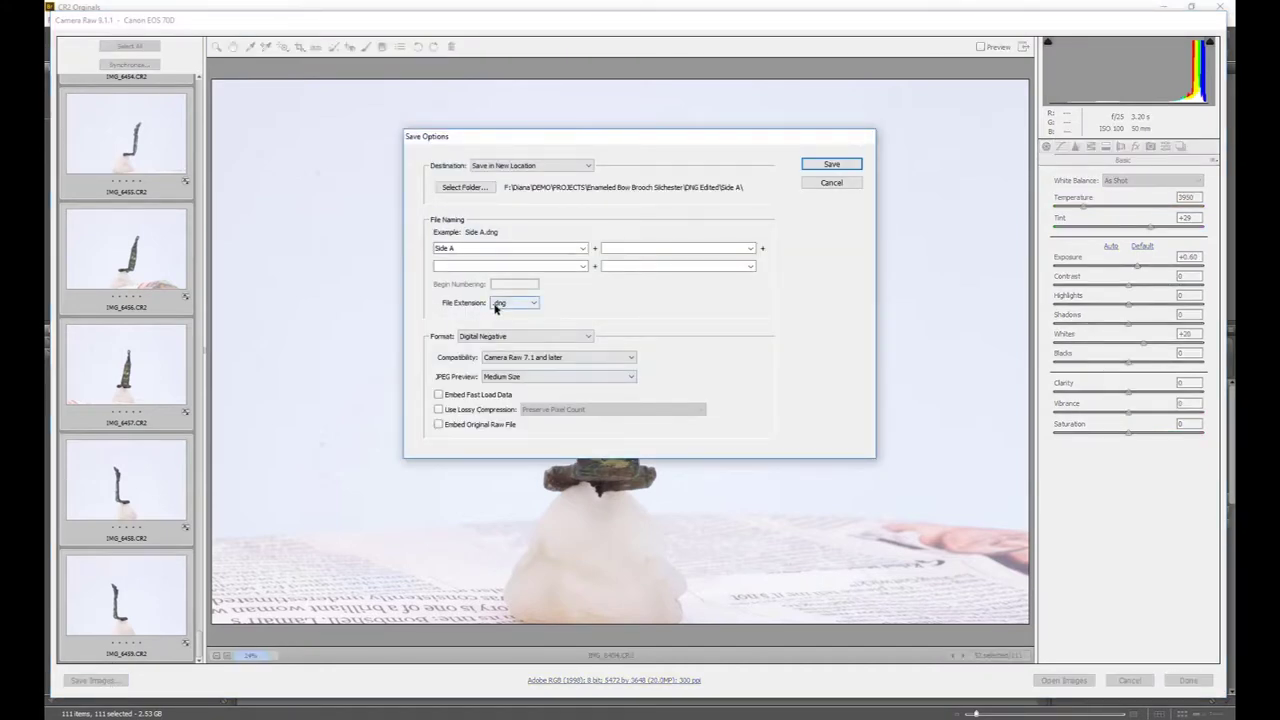
pyautogui.click(468, 188)
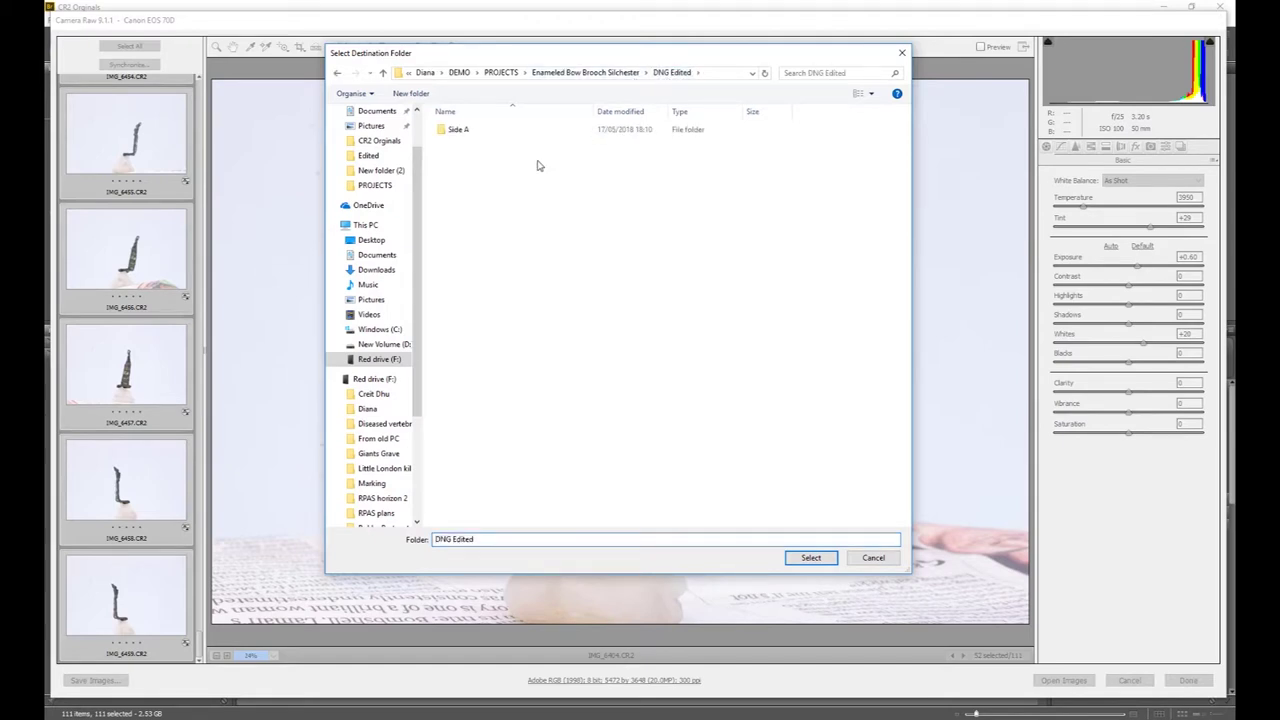
pyautogui.rightClick(541, 163)
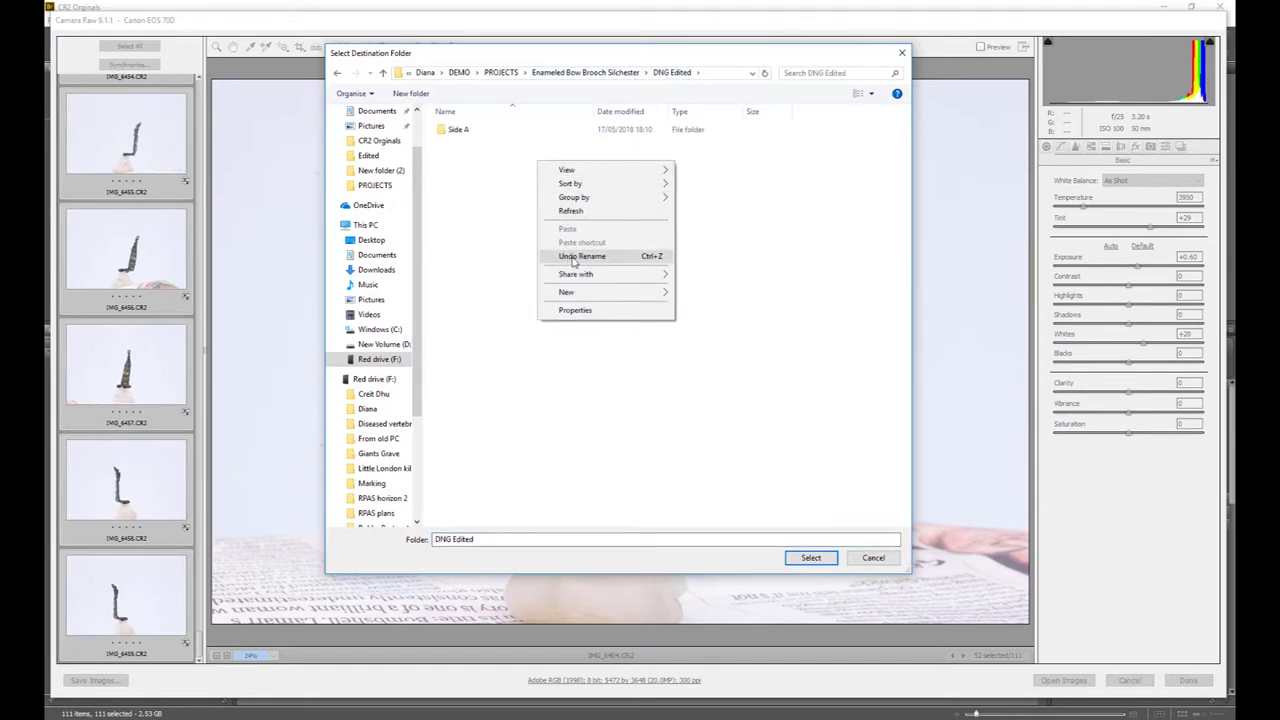
pyautogui.moveTo(586, 297)
pyautogui.click(700, 289)
pyautogui.write('Side B')
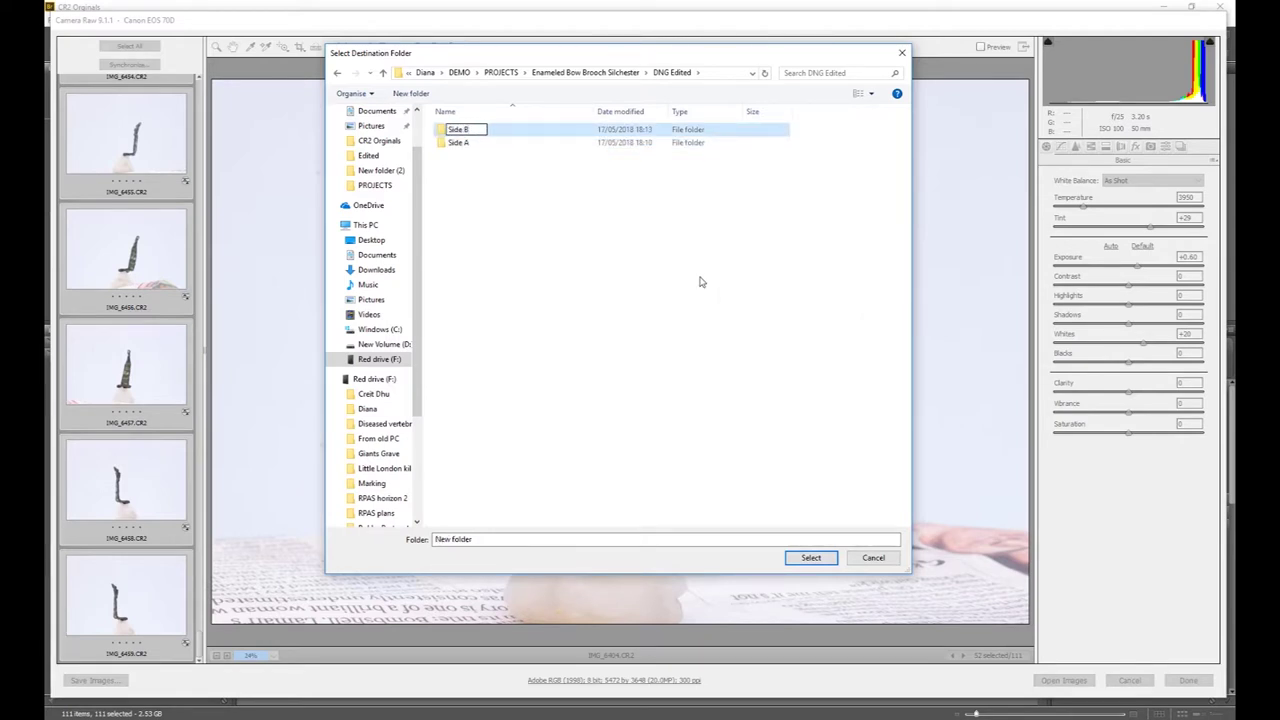
pyautogui.click(498, 133)
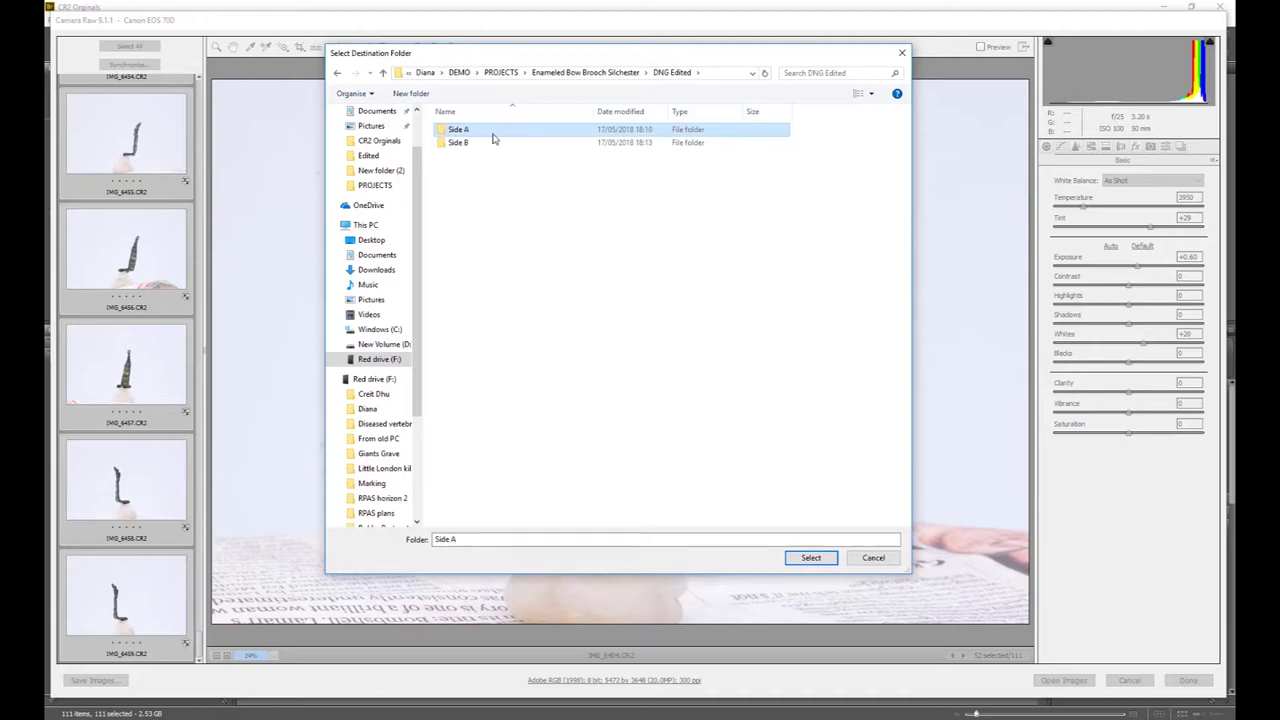
pyautogui.doubleClick(494, 142)
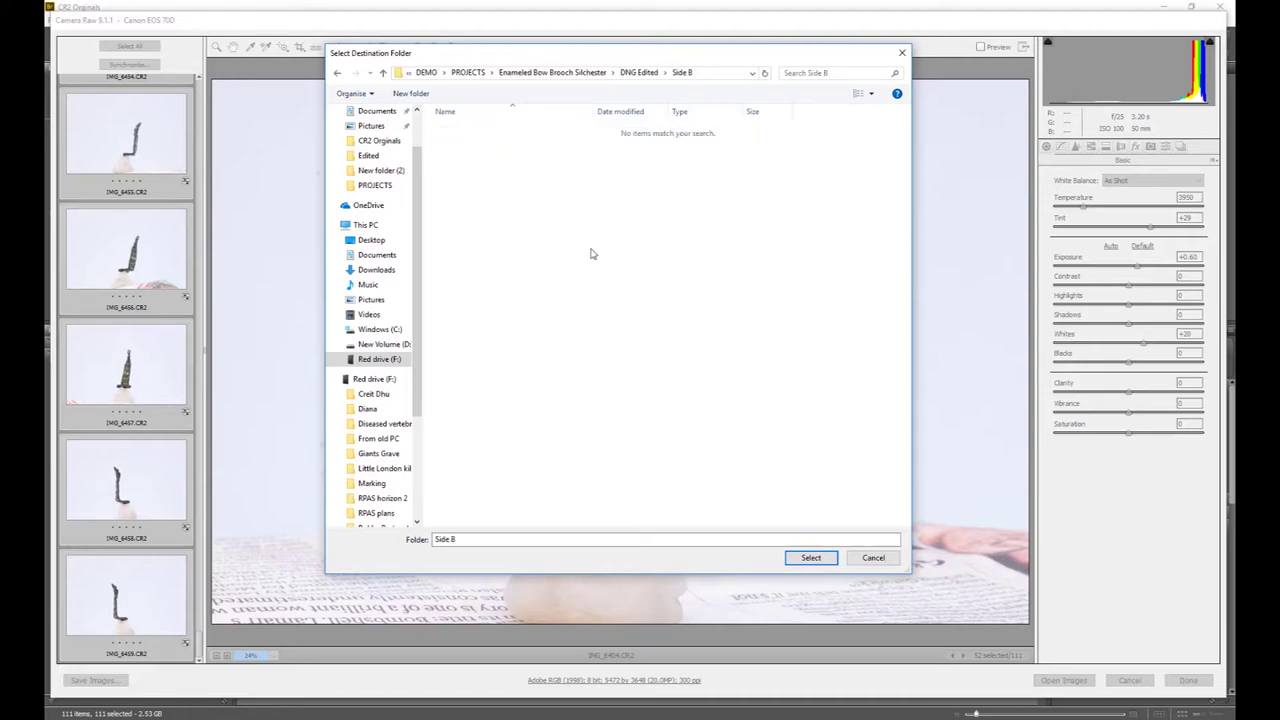
pyautogui.click(810, 557)
# Step: Change the file name base from Side A to Side B and save the photos
pyautogui.click(506, 250)
pyautogui.click(508, 250)
pyautogui.press('BackSpace')
pyautogui.write('B')
pyautogui.click(831, 166)
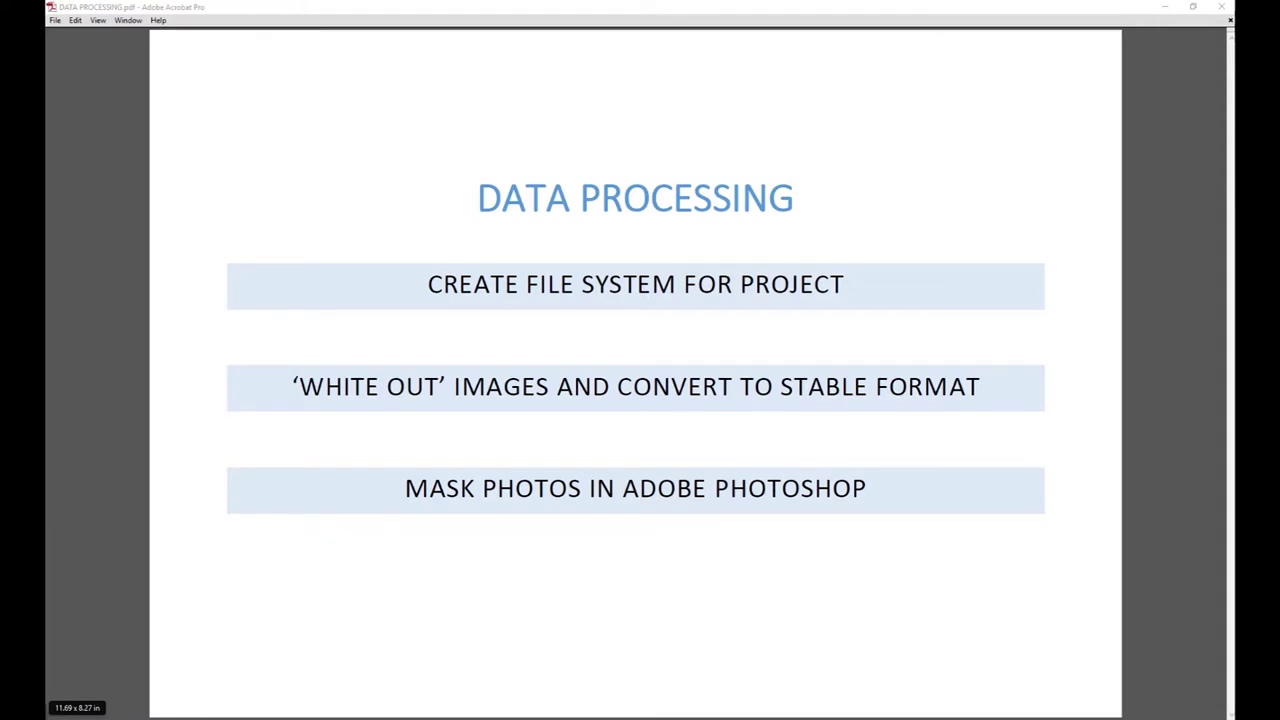
# Step: Switch from Acrobat to the NOT TO DO.psx project in PhotoScan
pyautogui.moveTo(487, 718)
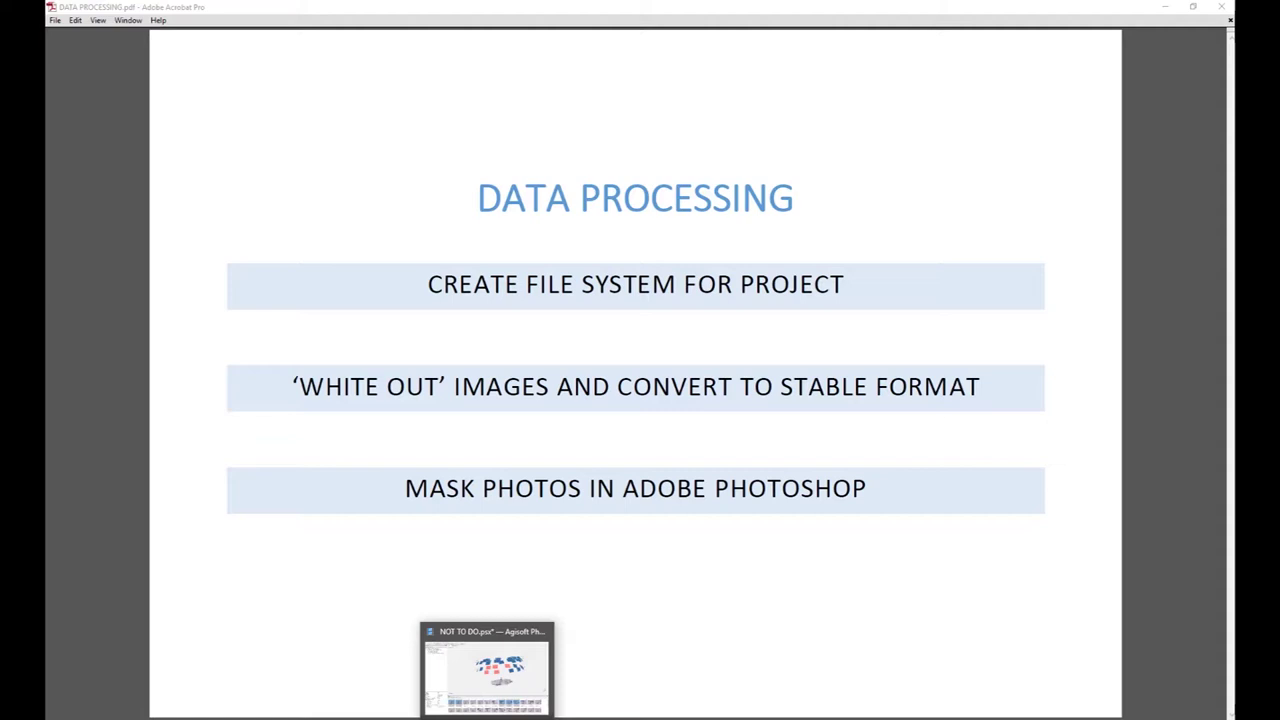
pyautogui.click(487, 718)
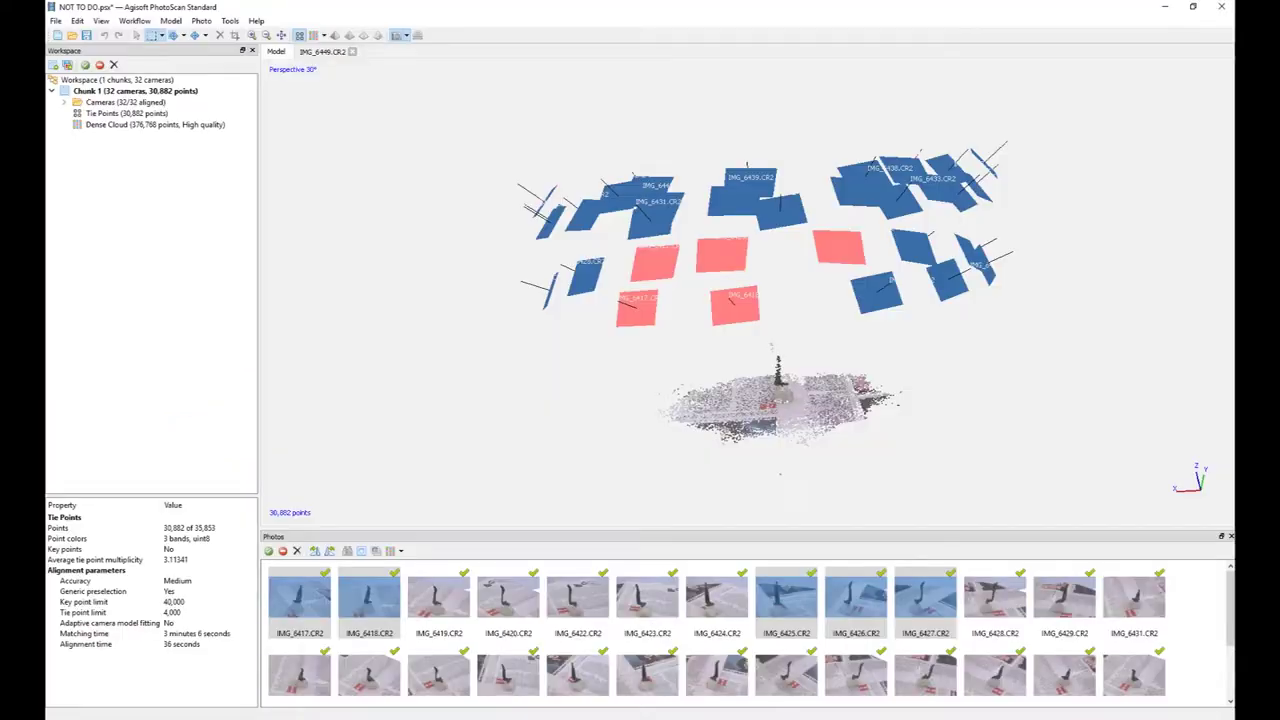
pyautogui.click(297, 605)
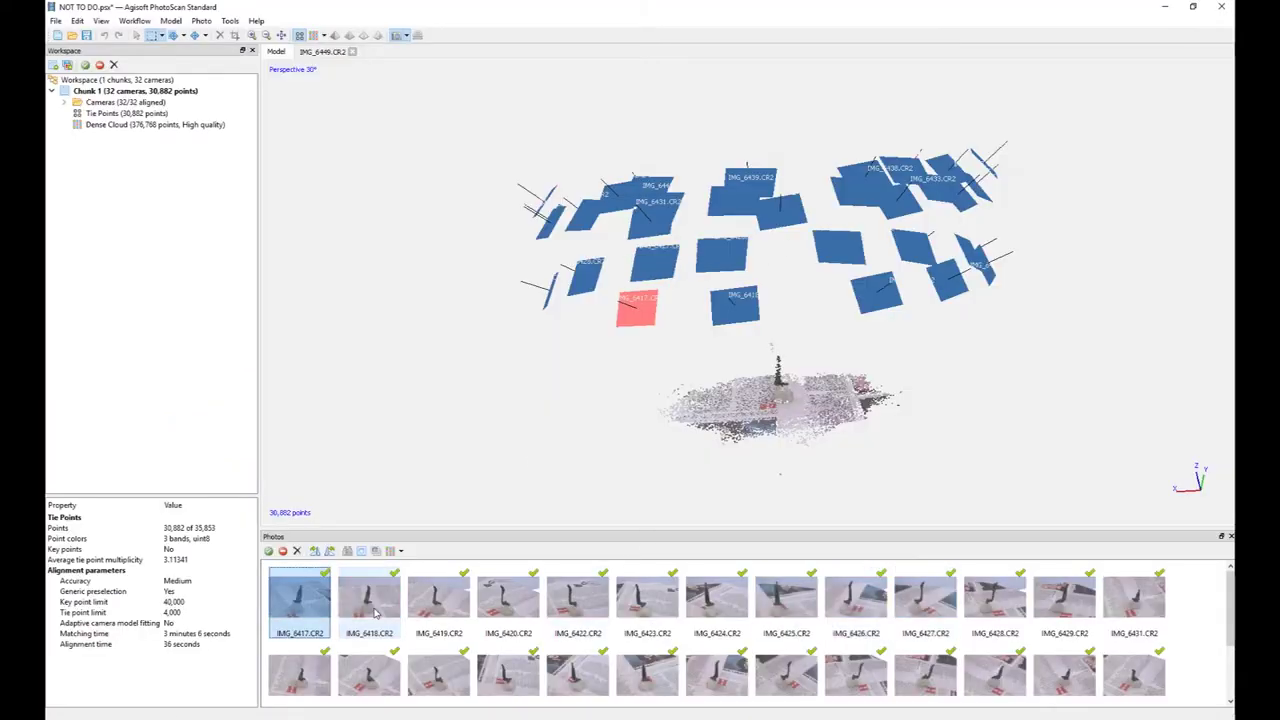
pyautogui.click(369, 600)
pyautogui.click(295, 612)
pyautogui.click(592, 432)
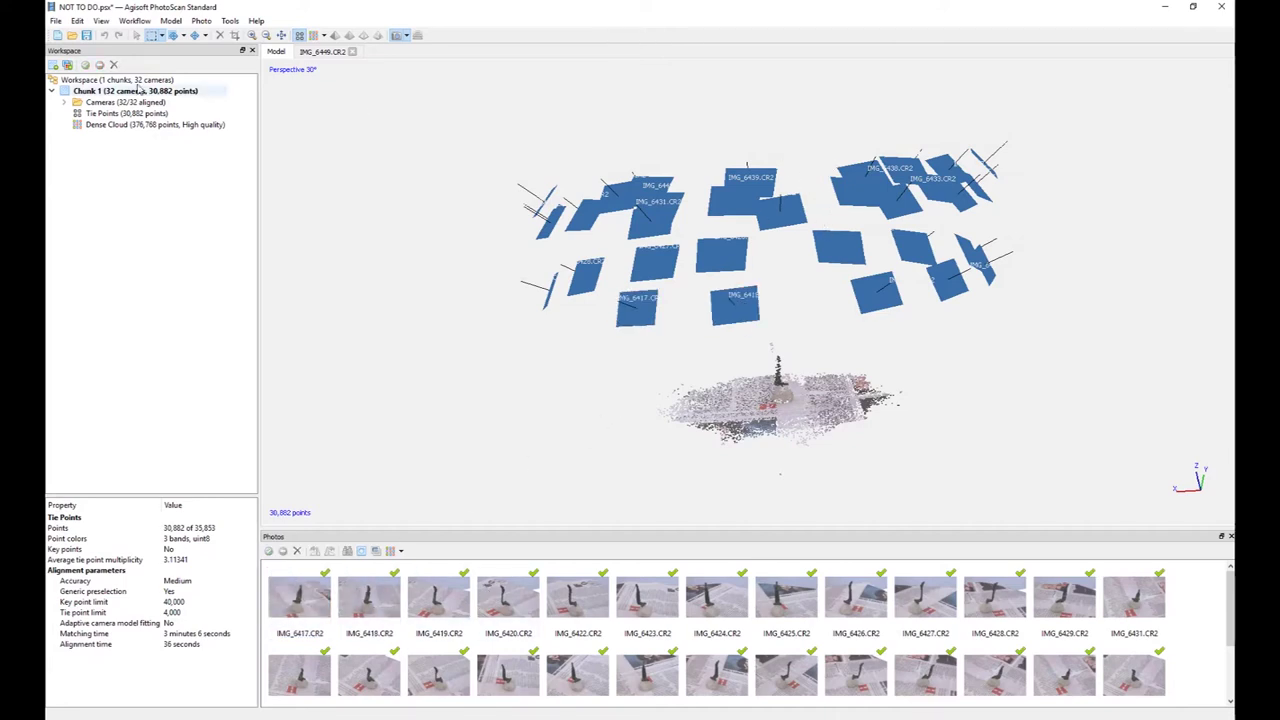
pyautogui.click(137, 35)
pyautogui.moveTo(743, 81); pyautogui.dragTo(795, 303)
pyautogui.scroll(4, 775, 322)
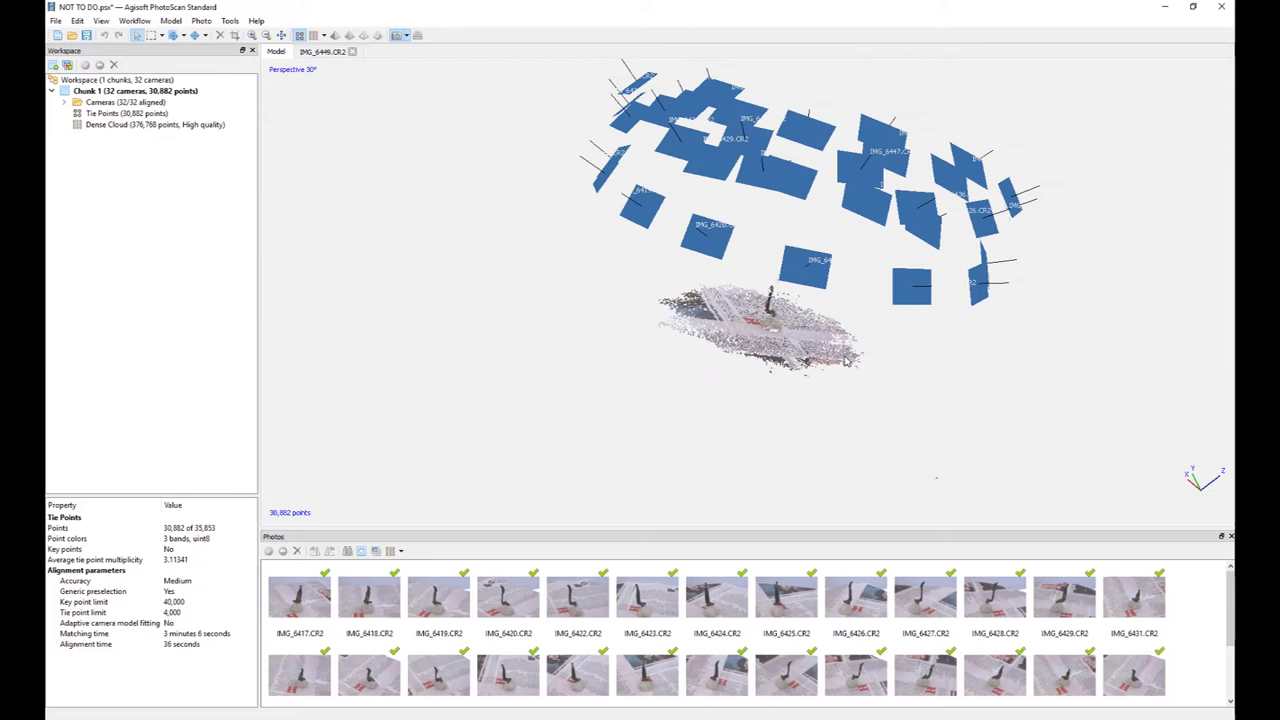
pyautogui.doubleClick(145, 128)
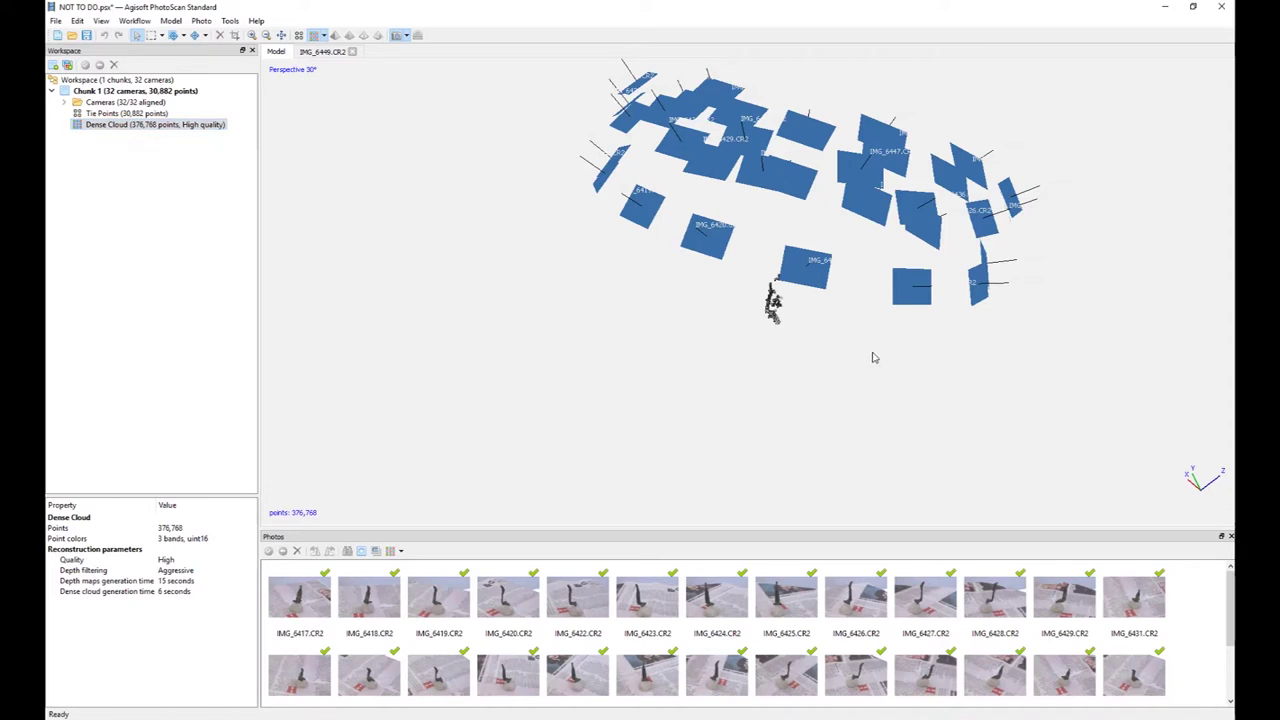
pyautogui.click(397, 36)
pyautogui.scroll(5, 711, 336)
pyautogui.scroll(3, 712, 342)
pyautogui.moveTo(837, 294); pyautogui.dragTo(780, 348)
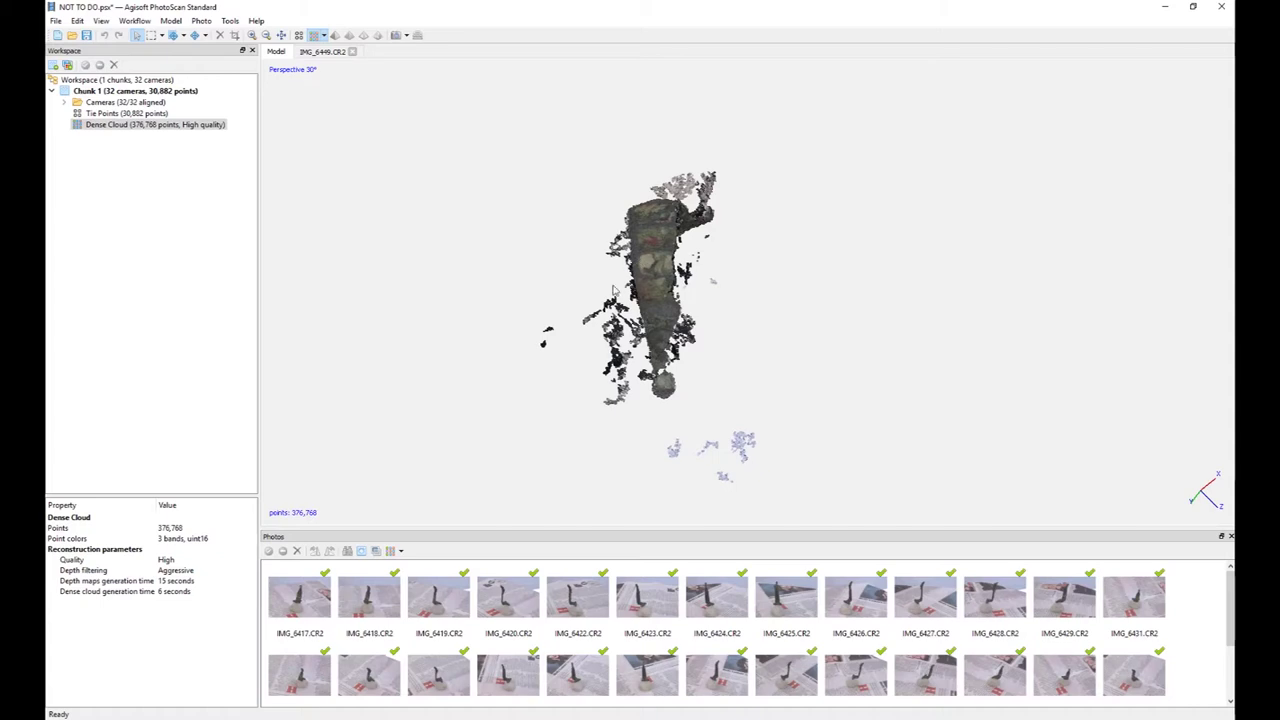
pyautogui.moveTo(785, 360); pyautogui.dragTo(700, 212)
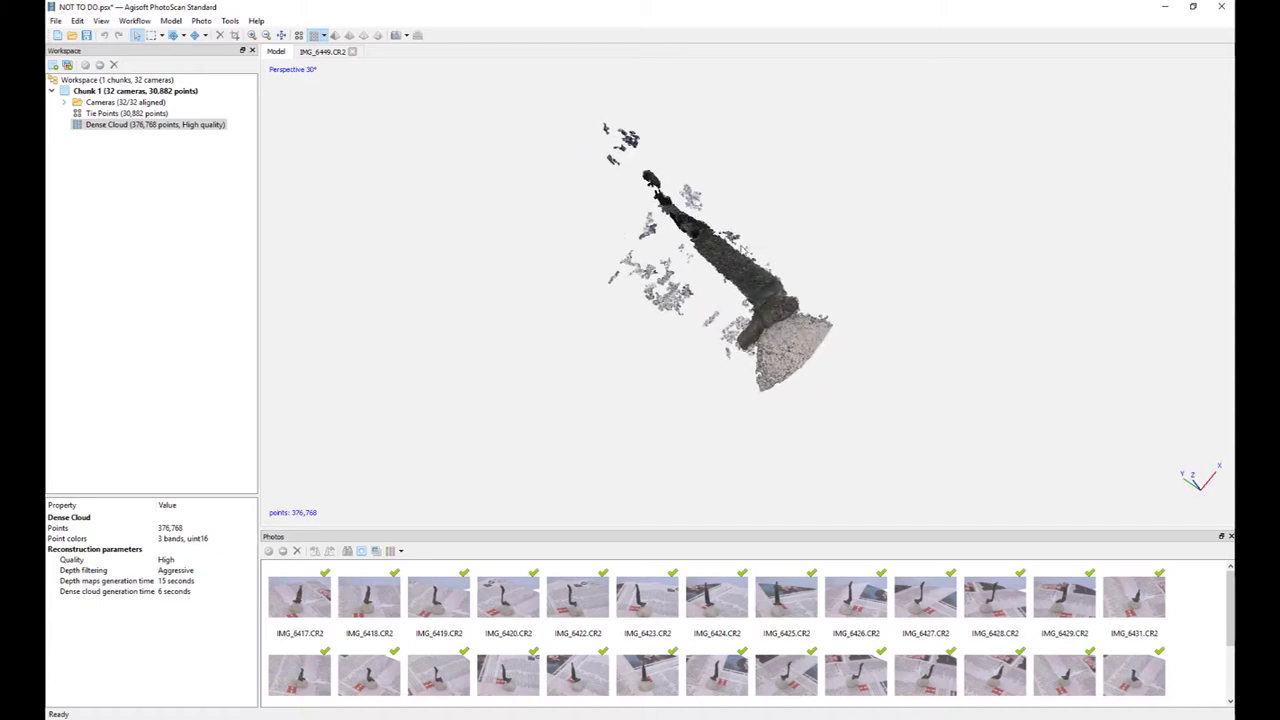
pyautogui.moveTo(712, 241); pyautogui.dragTo(865, 163)
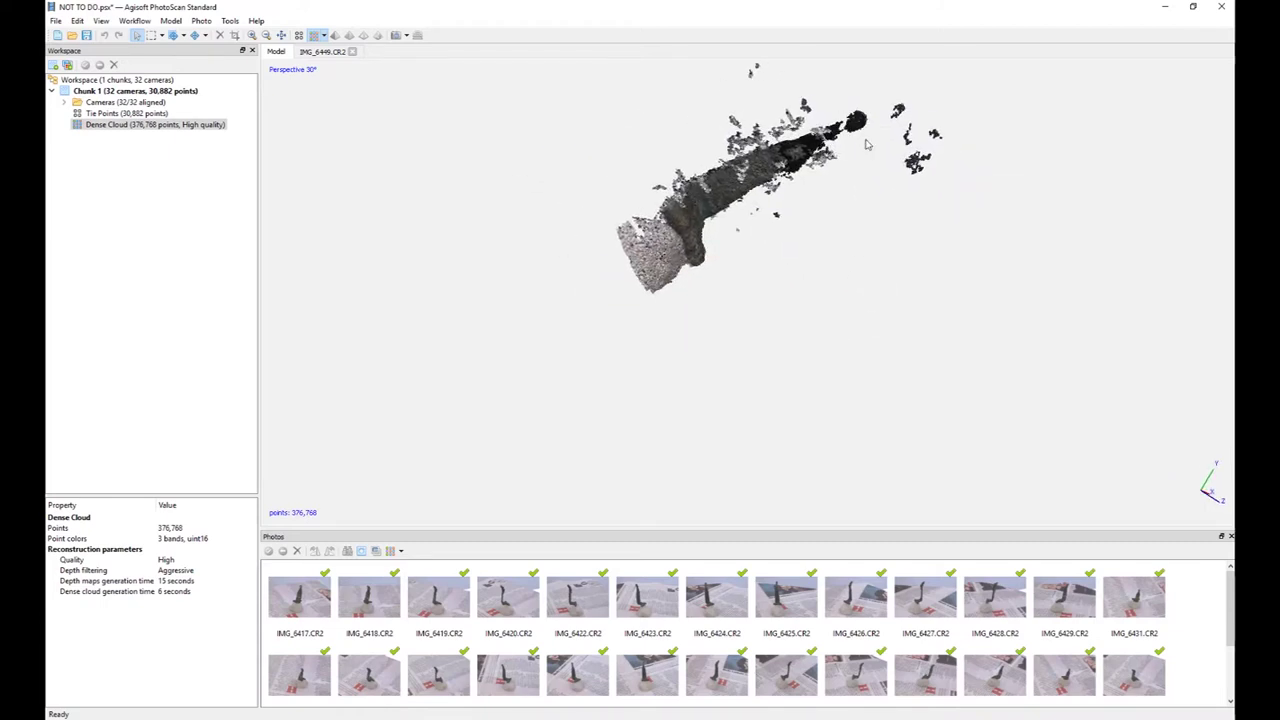
pyautogui.moveTo(768, 190); pyautogui.dragTo(575, 255)
pyautogui.moveTo(706, 258); pyautogui.dragTo(690, 330)
pyautogui.scroll(5, 690, 330)
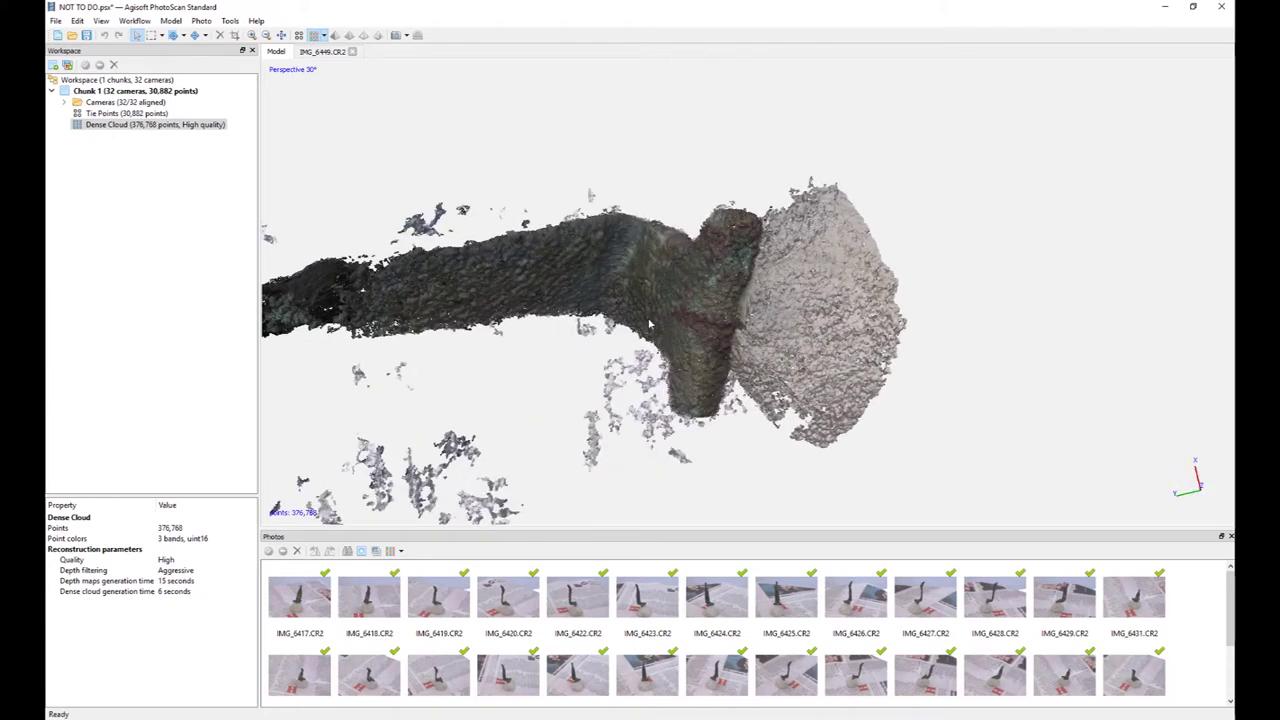
pyautogui.moveTo(361, 216); pyautogui.dragTo(858, 82)
pyautogui.scroll(-4, 631, 275)
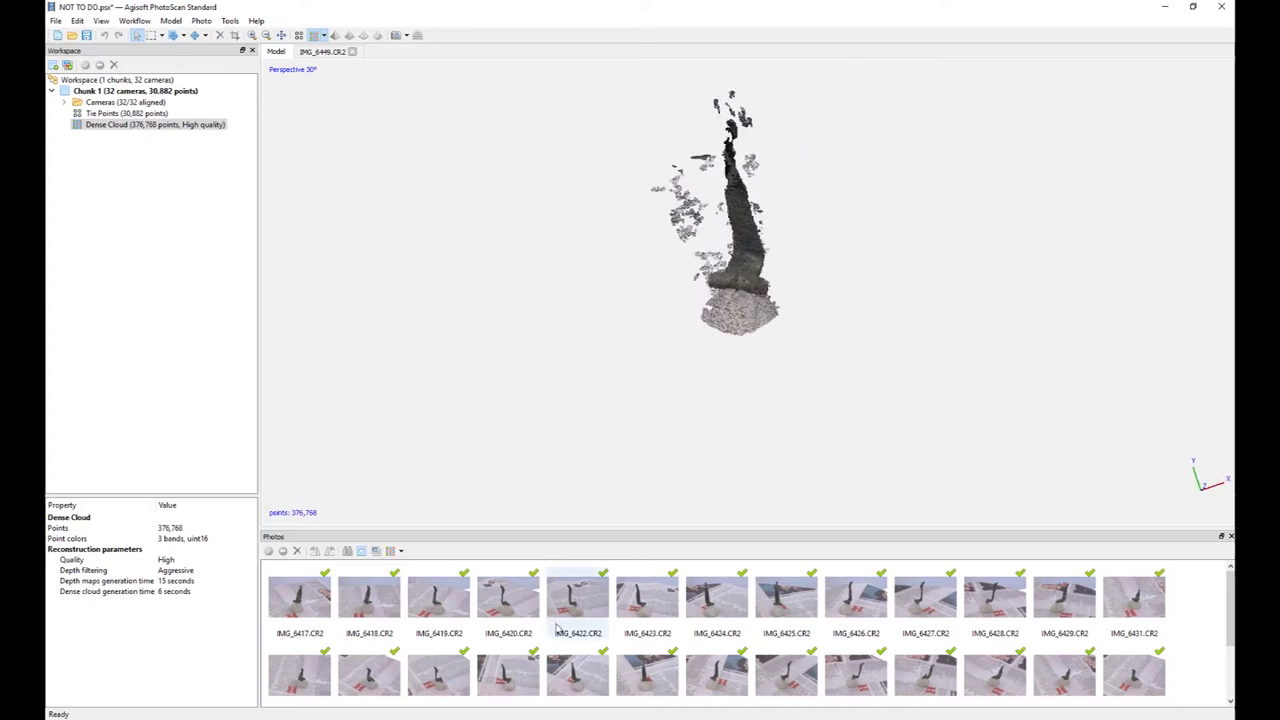
pyautogui.scroll(-3, 548, 586)
# Step: Open photos IMG_6450, IMG_6437 and IMG_6422 in turn to inspect their tie points
pyautogui.doubleClick(580, 668)
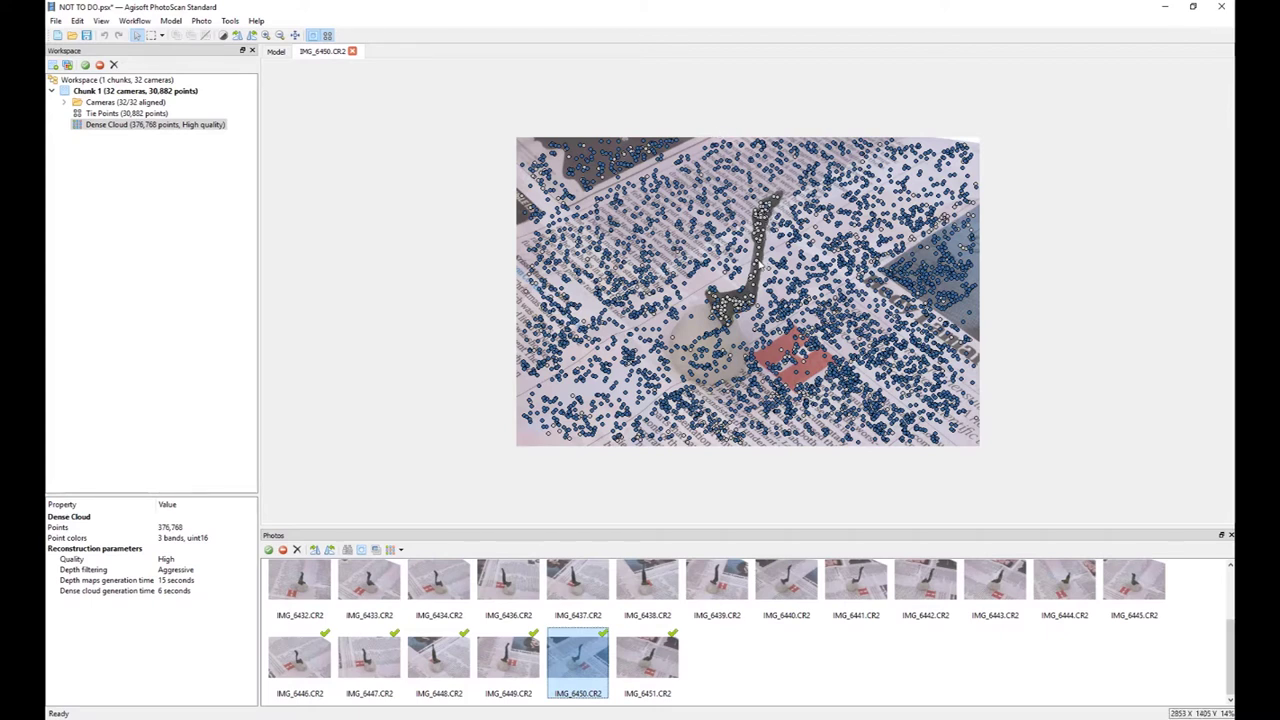
pyautogui.doubleClick(605, 598)
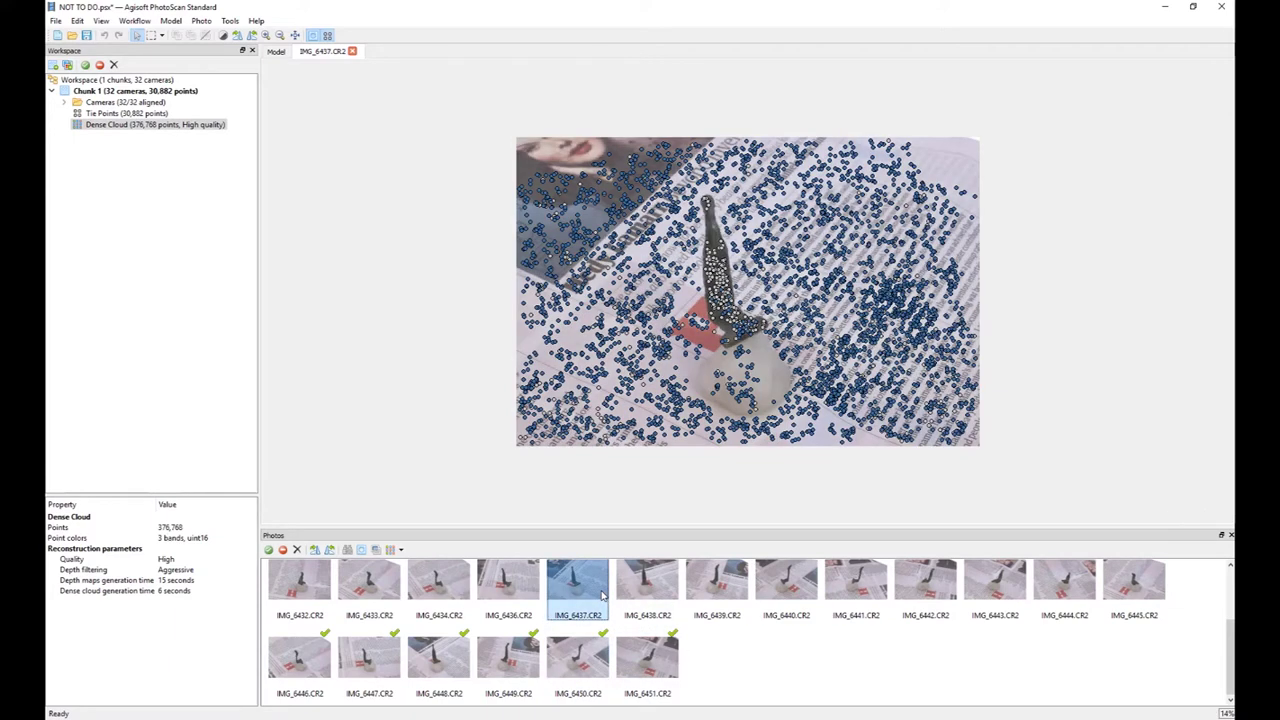
pyautogui.scroll(1, 603, 597)
pyautogui.doubleClick(595, 599)
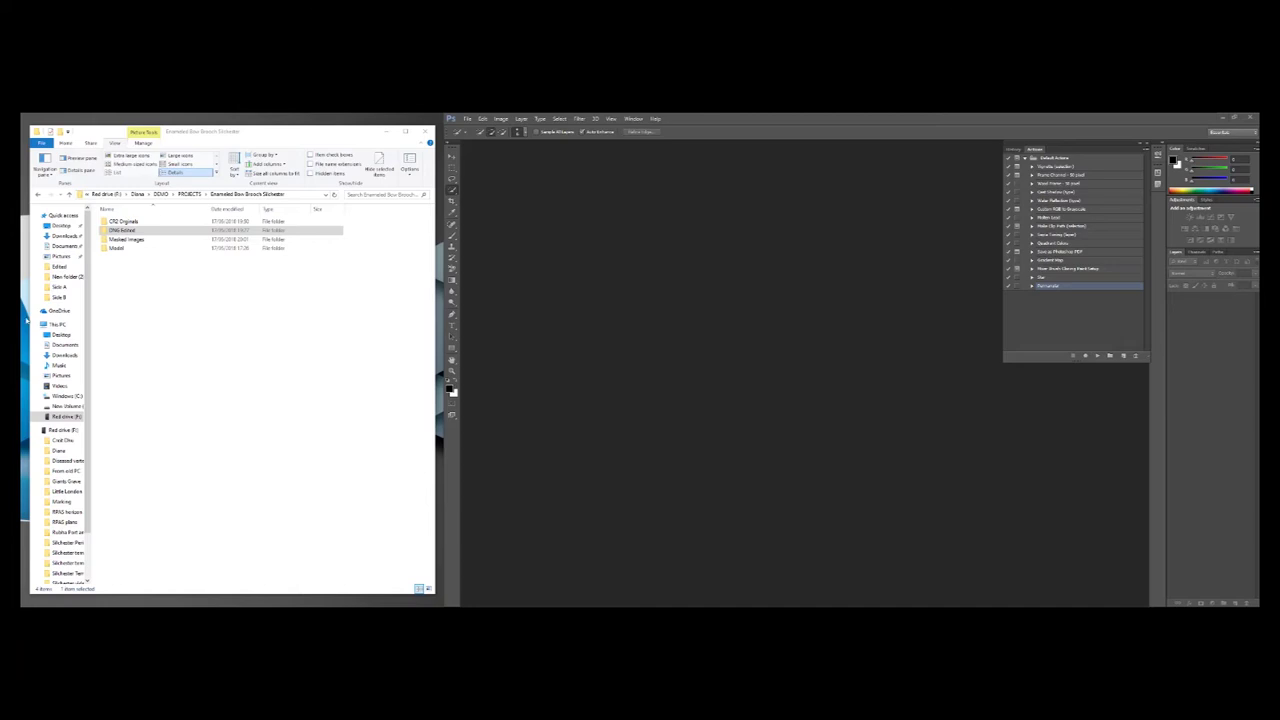
# Step: Open the first image in DNG Edited\Side A with Adobe Photoshop CS6
pyautogui.click(120, 230)
pyautogui.doubleClick(146, 232)
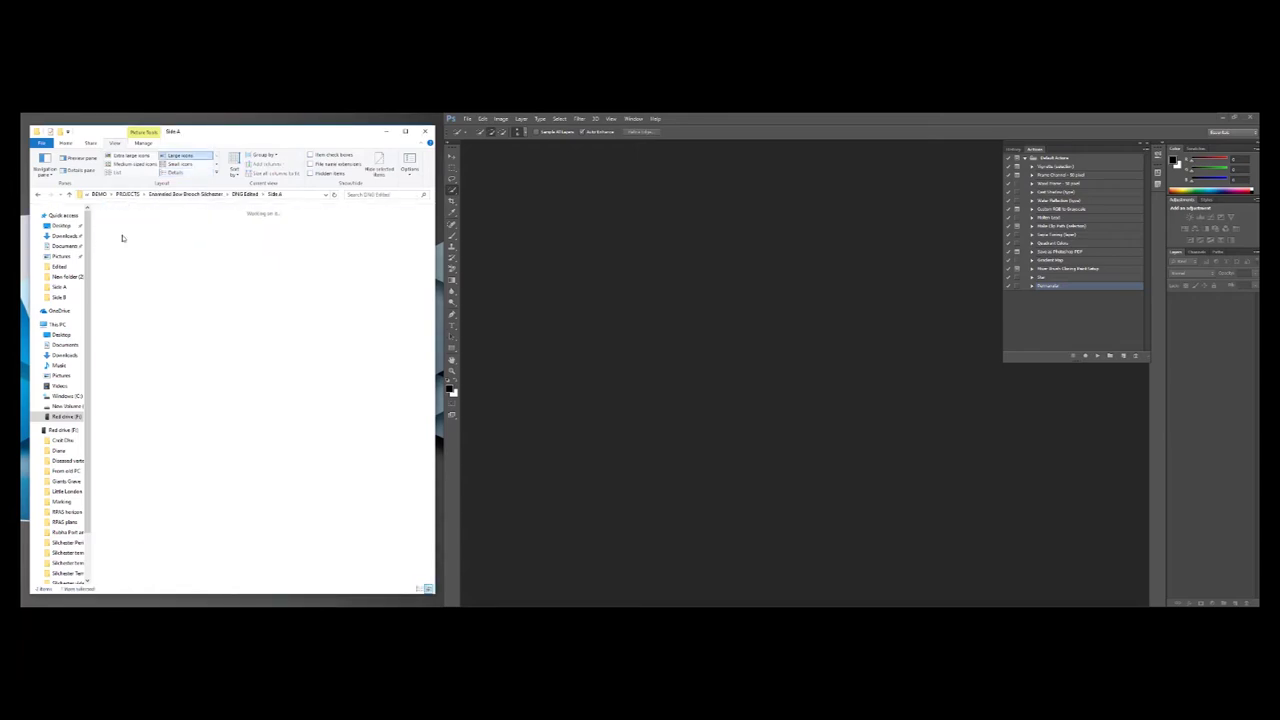
pyautogui.doubleClick(122, 230)
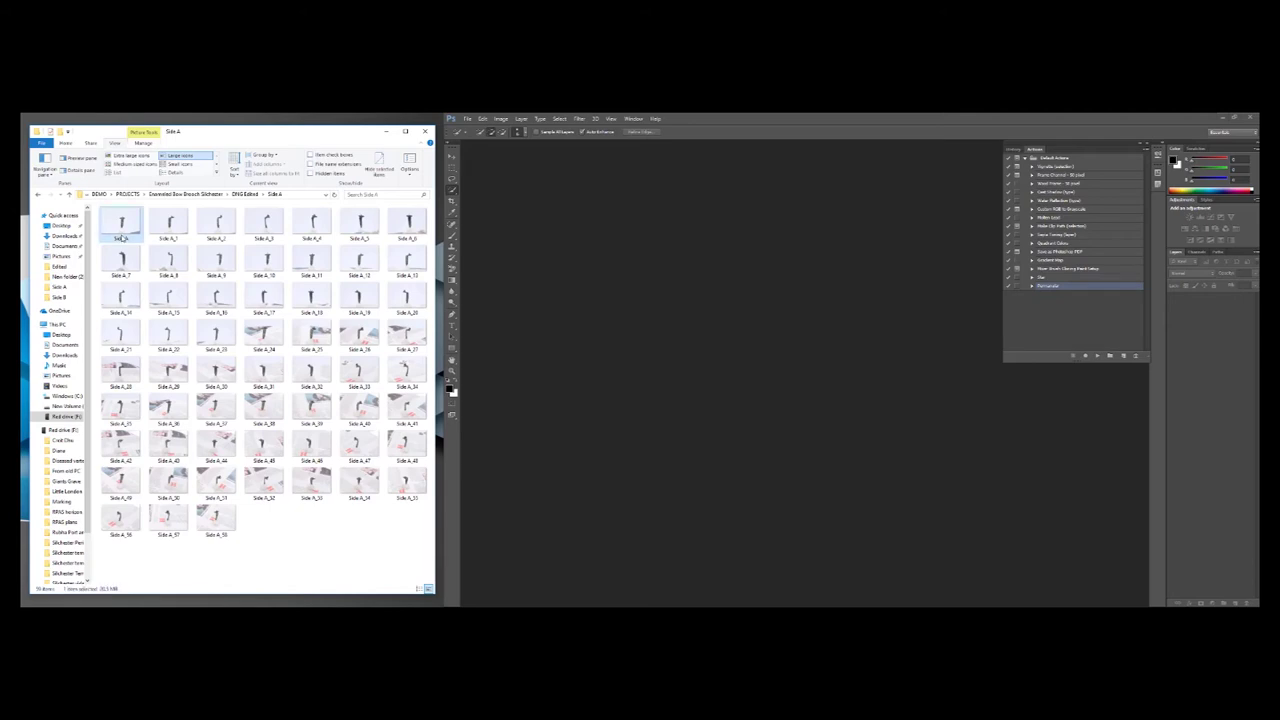
pyautogui.rightClick(120, 236)
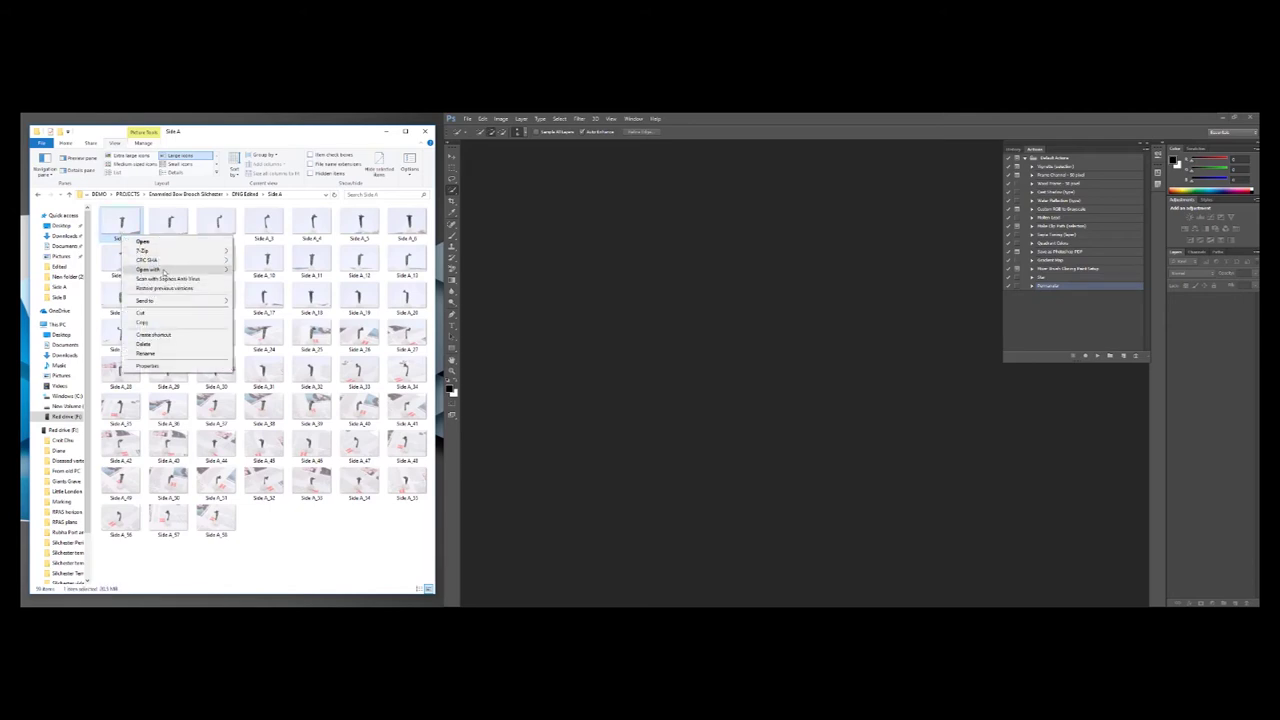
pyautogui.moveTo(164, 270)
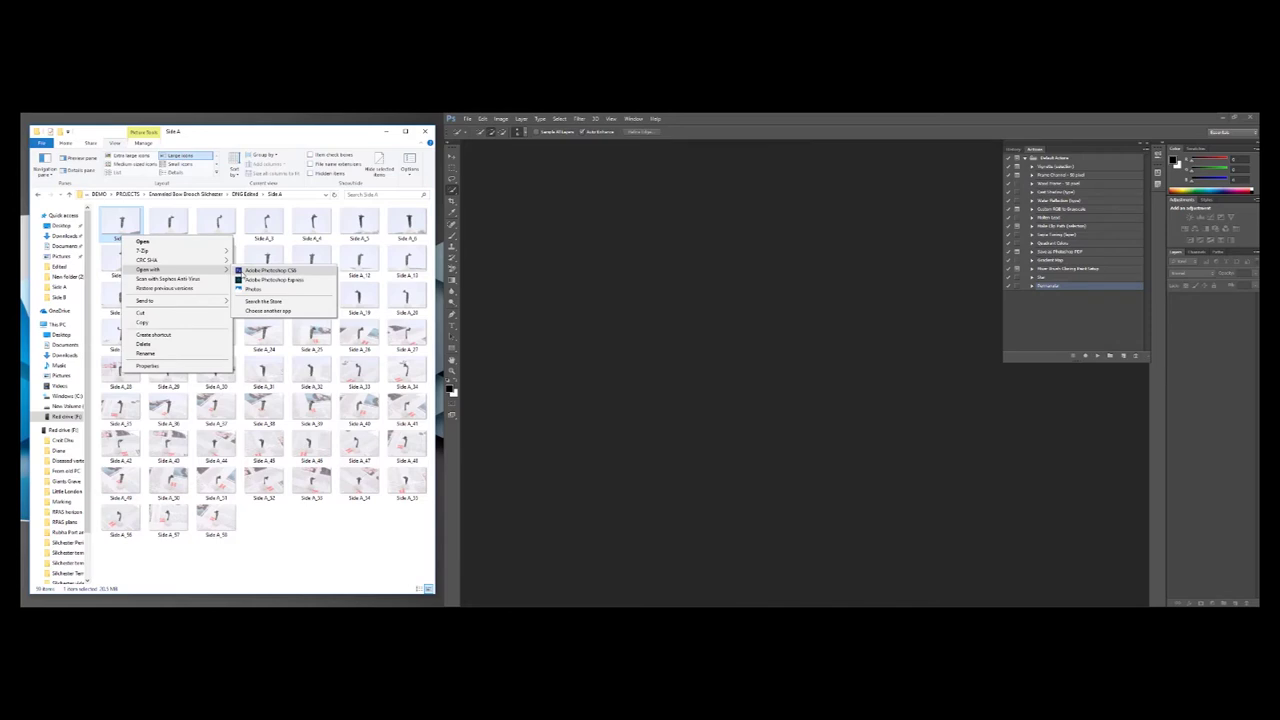
pyautogui.click(265, 270)
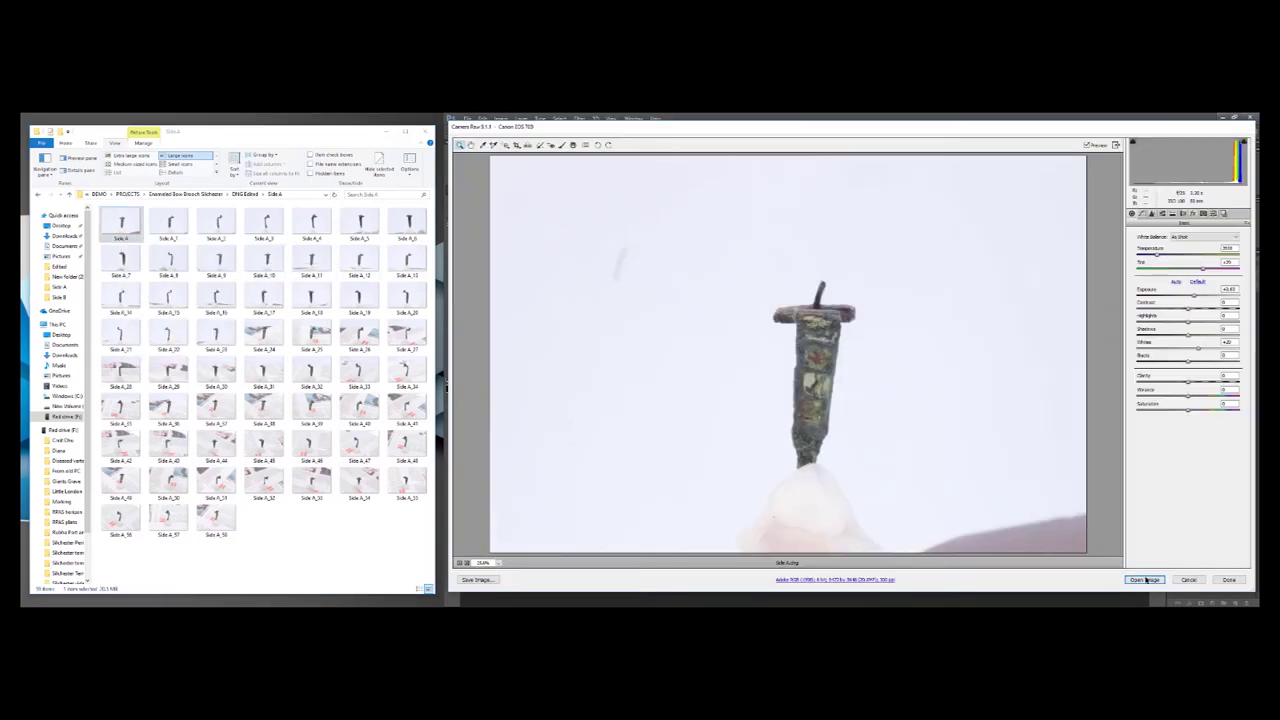
# Step: Open Side A.dng from Camera Raw as a document and zoom in on the brooch
pyautogui.click(1145, 580)
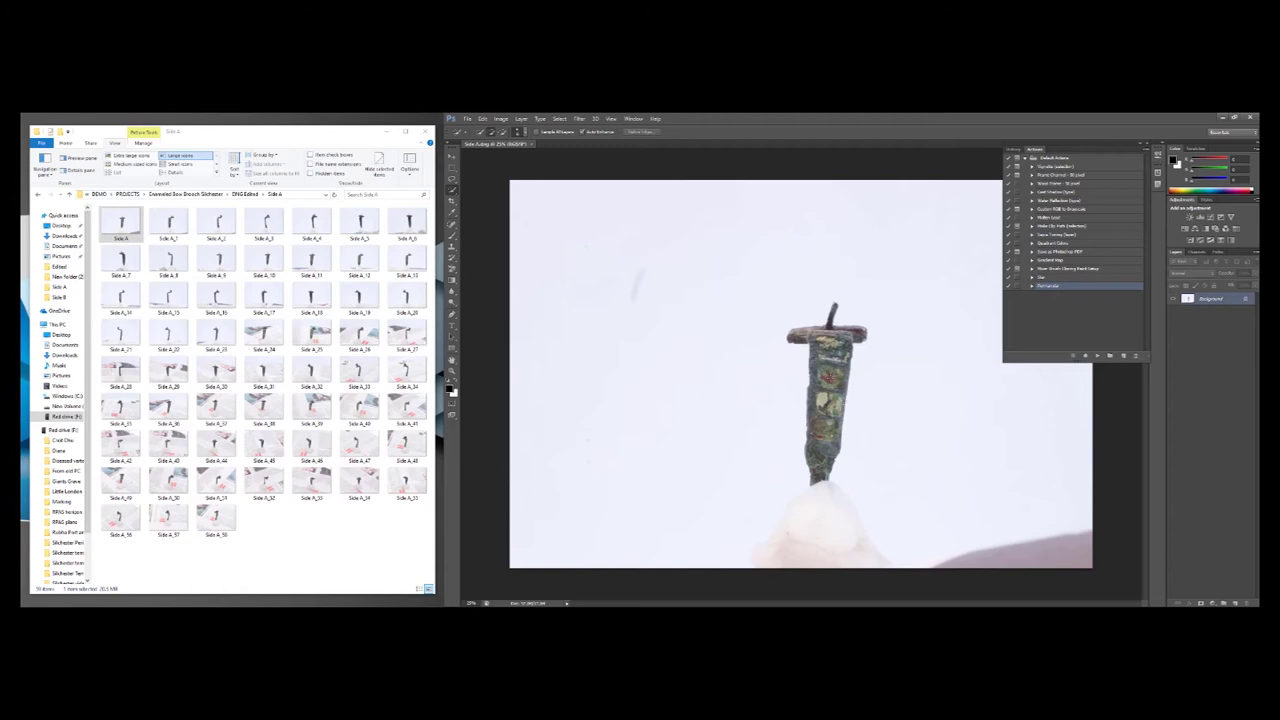
pyautogui.hotkey('ctrl', '+')
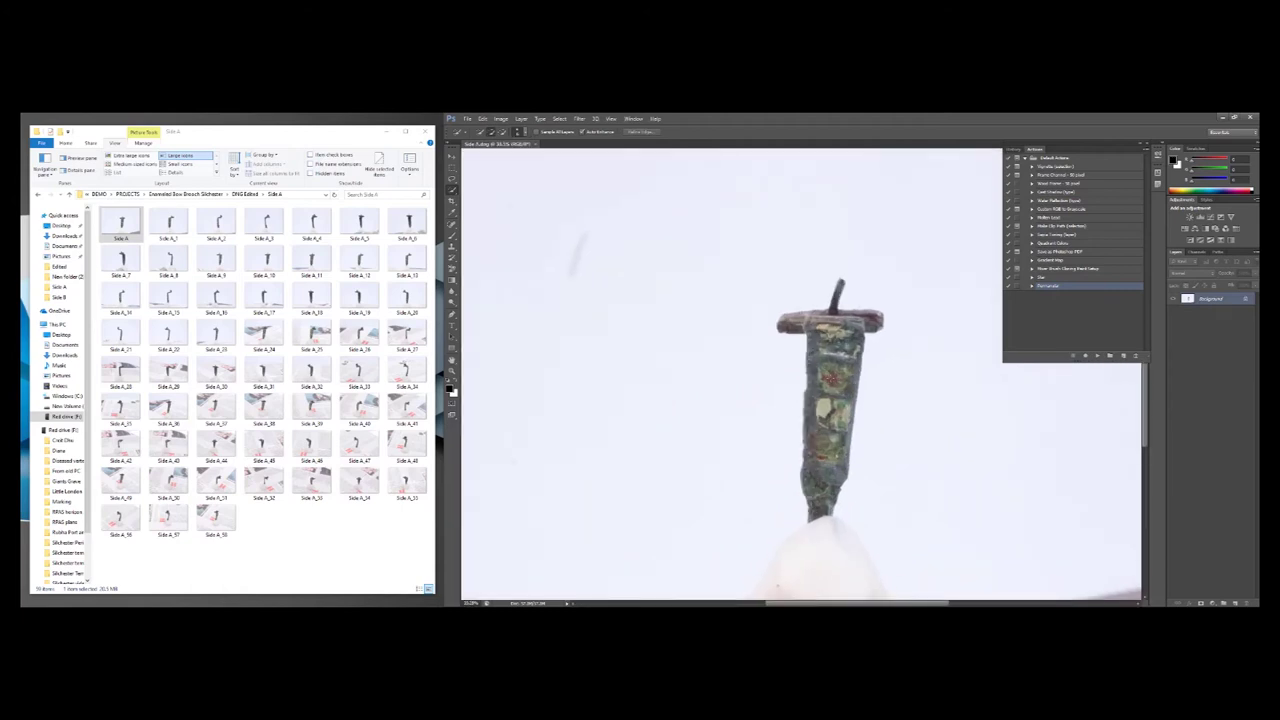
pyautogui.scroll(5, 828, 372)
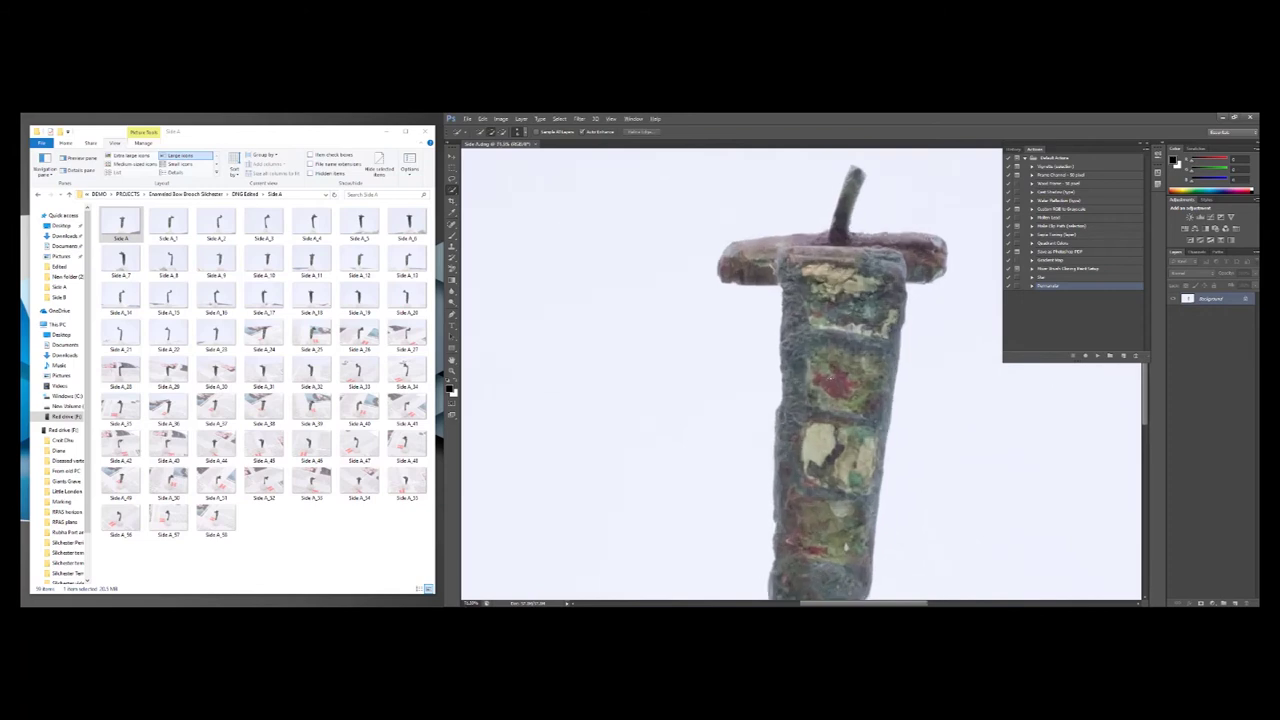
pyautogui.scroll(1, 830, 380)
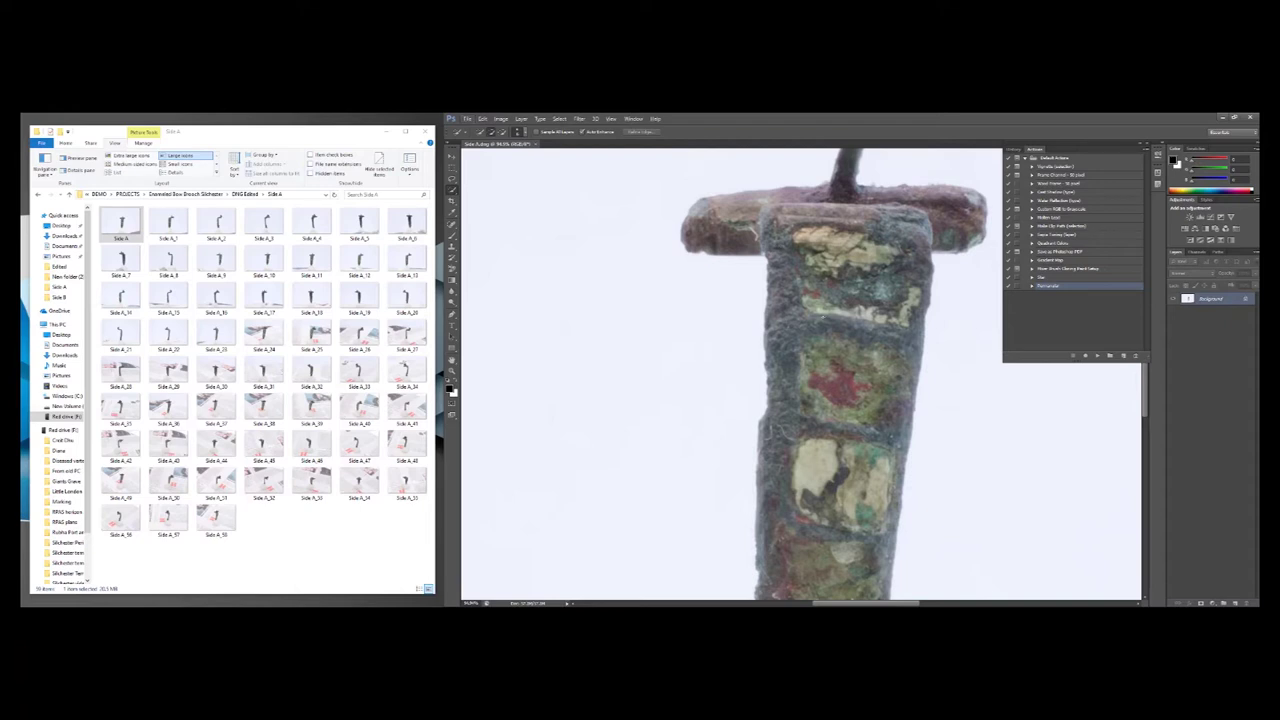
pyautogui.scroll(-5, 826, 320)
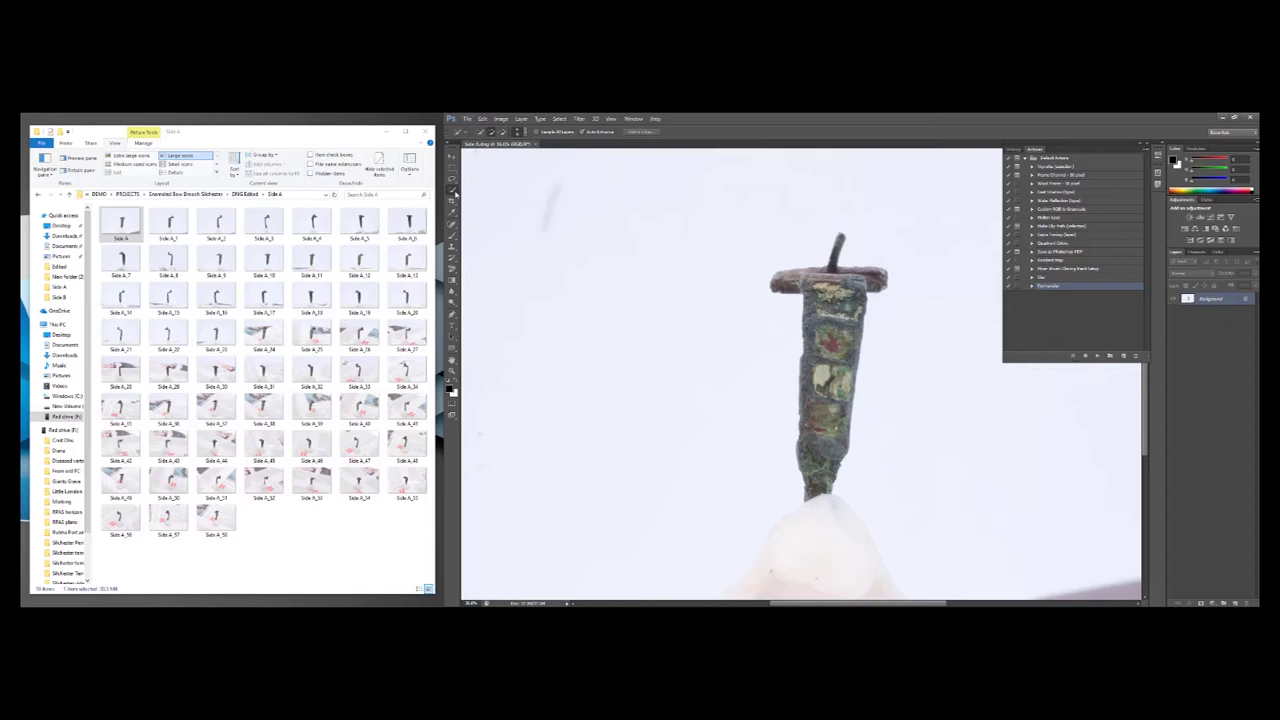
# Step: Use the Quick Selection Tool in Add to selection mode to select the brooch
pyautogui.rightClick(455, 191)
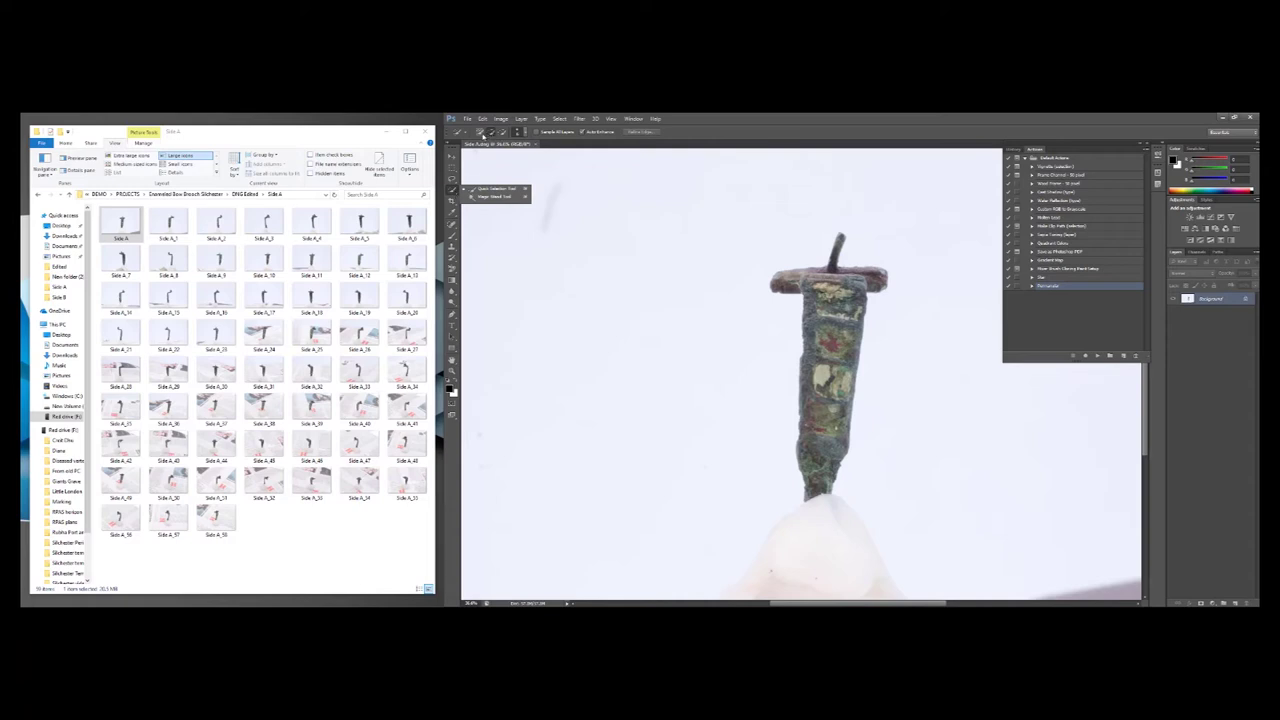
pyautogui.click(482, 133)
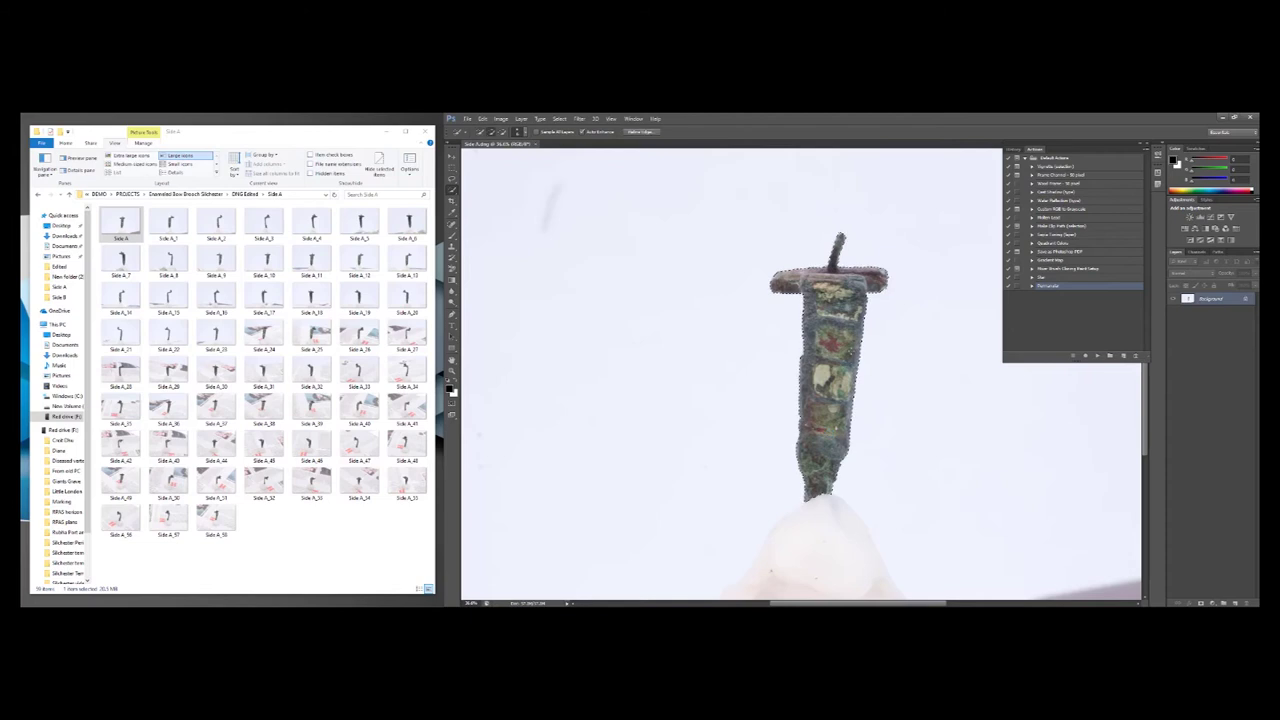
pyautogui.scroll(2, 832, 291)
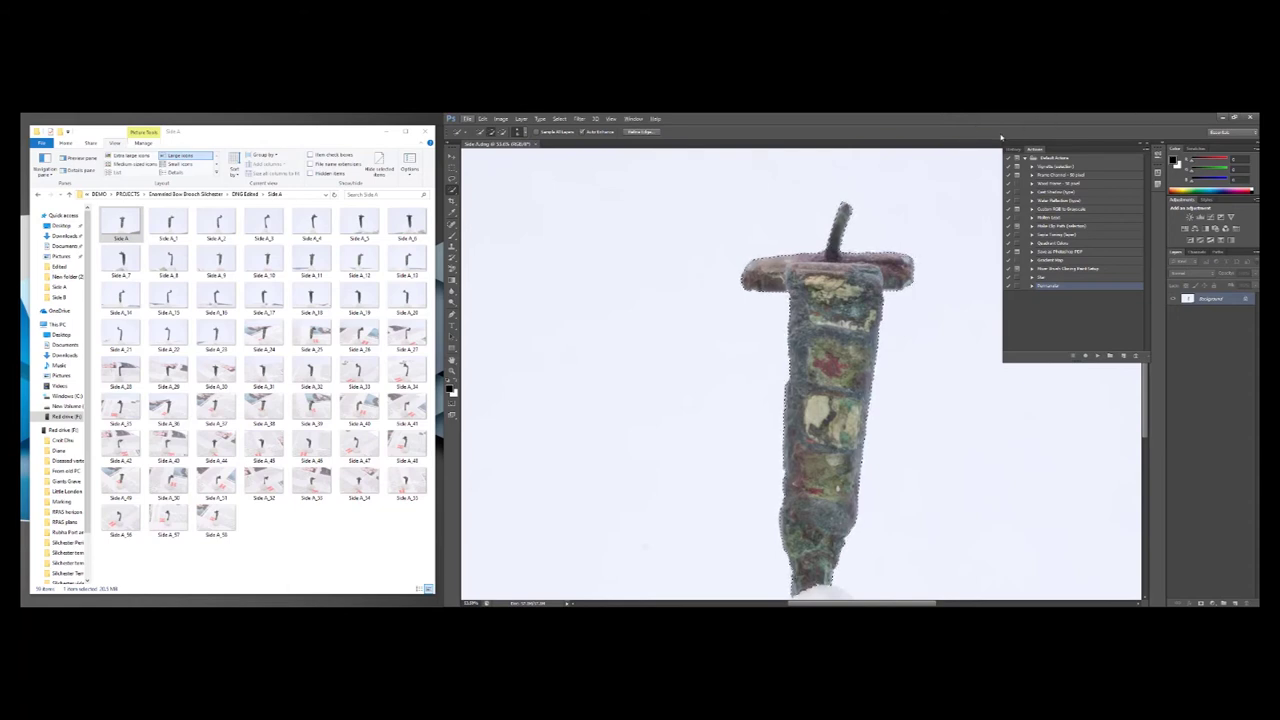
# Step: Show the Actions panel and begin recording a new action named Enameled
pyautogui.click(631, 119)
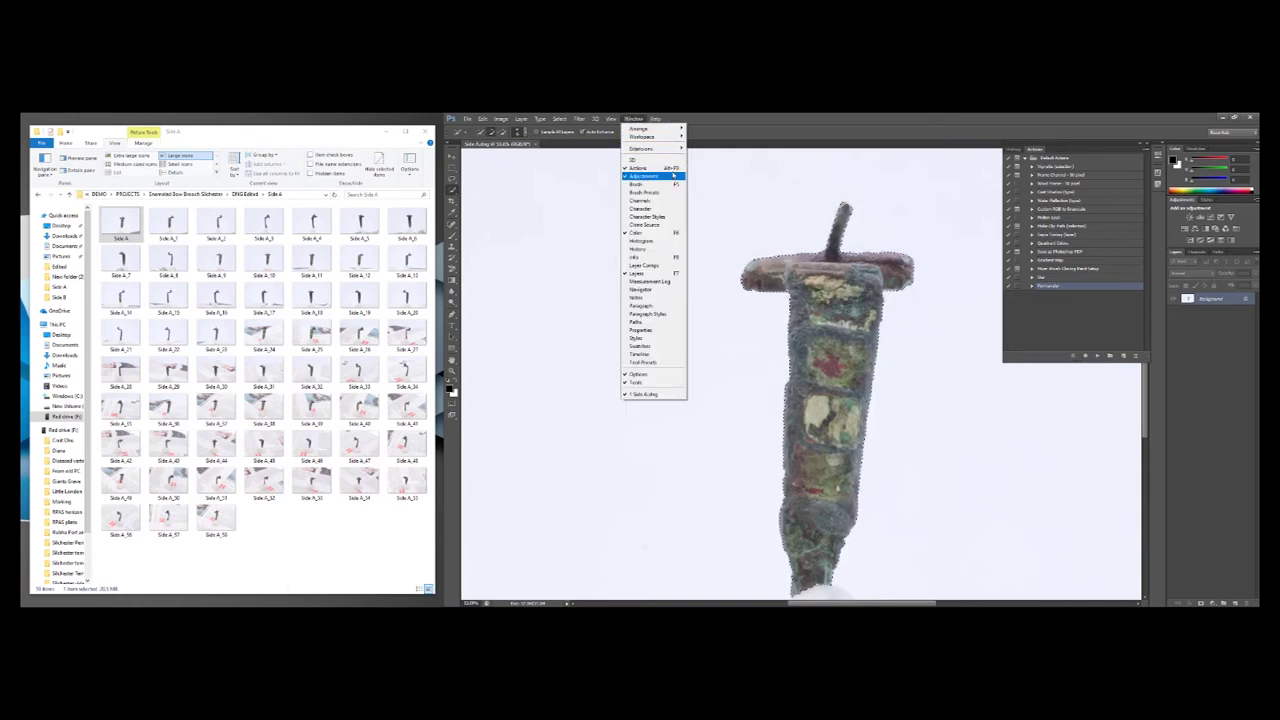
pyautogui.click(1101, 327)
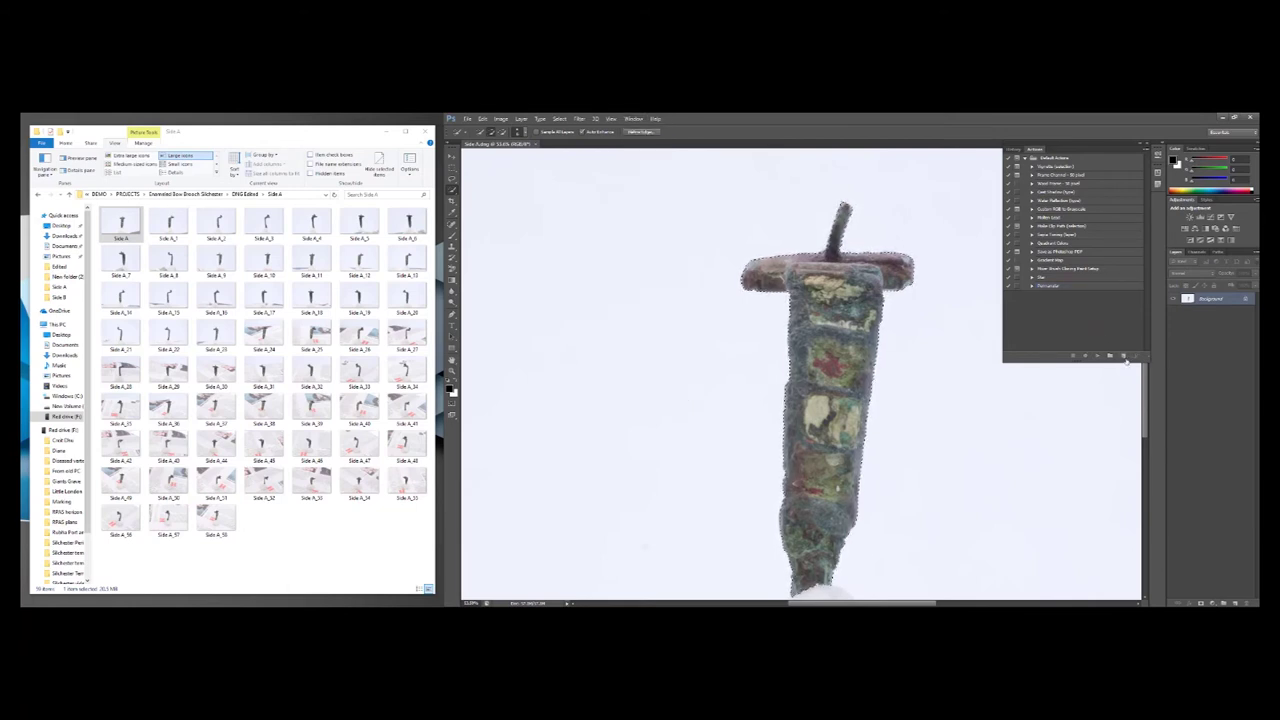
pyautogui.click(1124, 357)
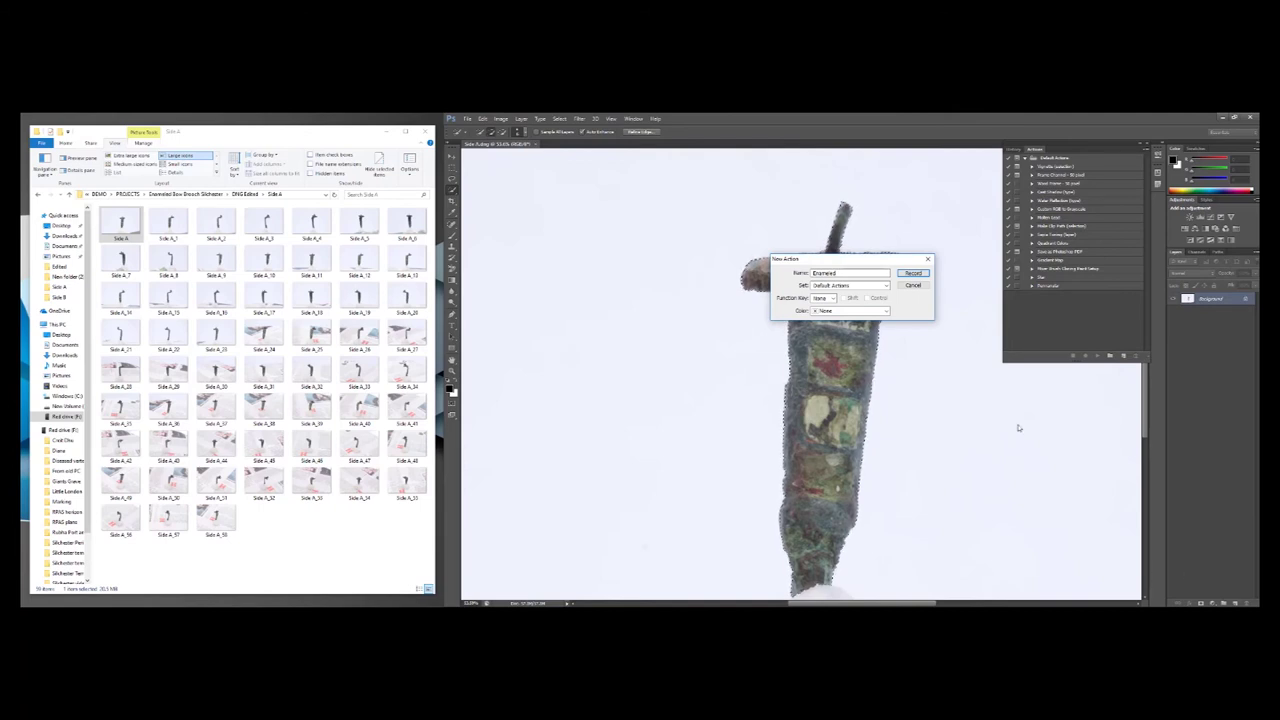
pyautogui.click(913, 273)
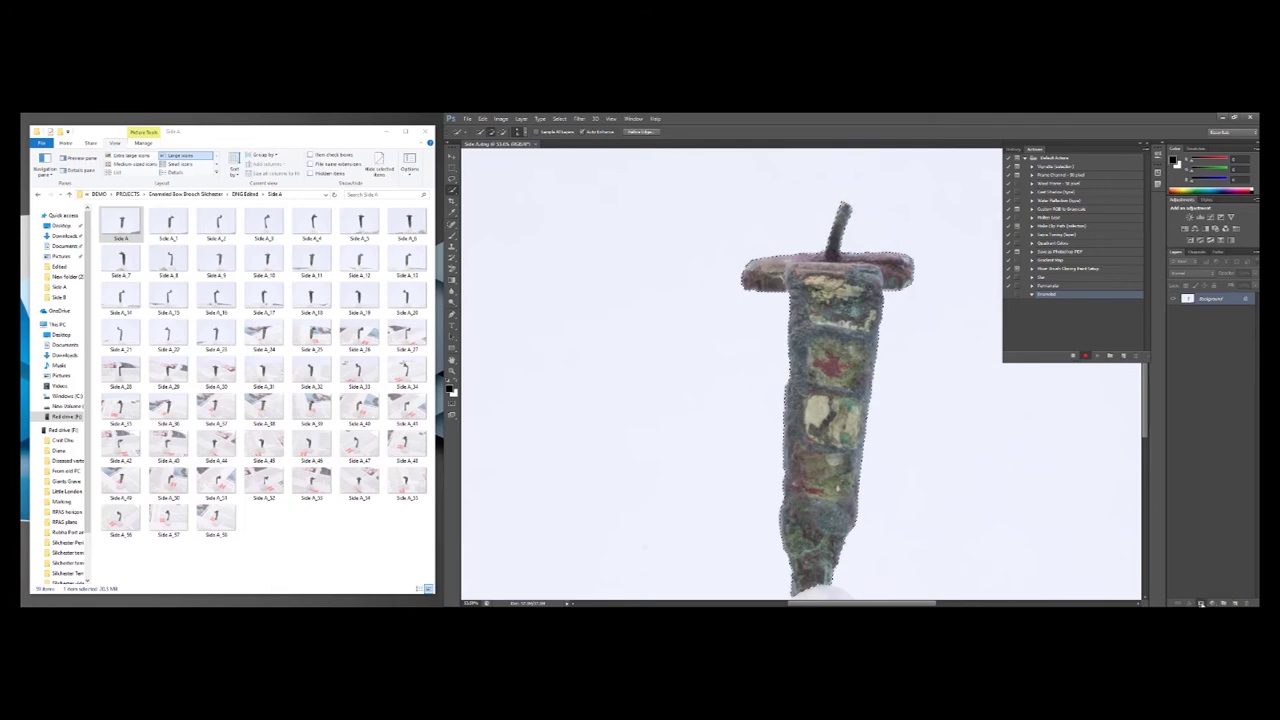
# Step: Mask out the white background from the selection and browse to Masked Images to save
pyautogui.click(1201, 603)
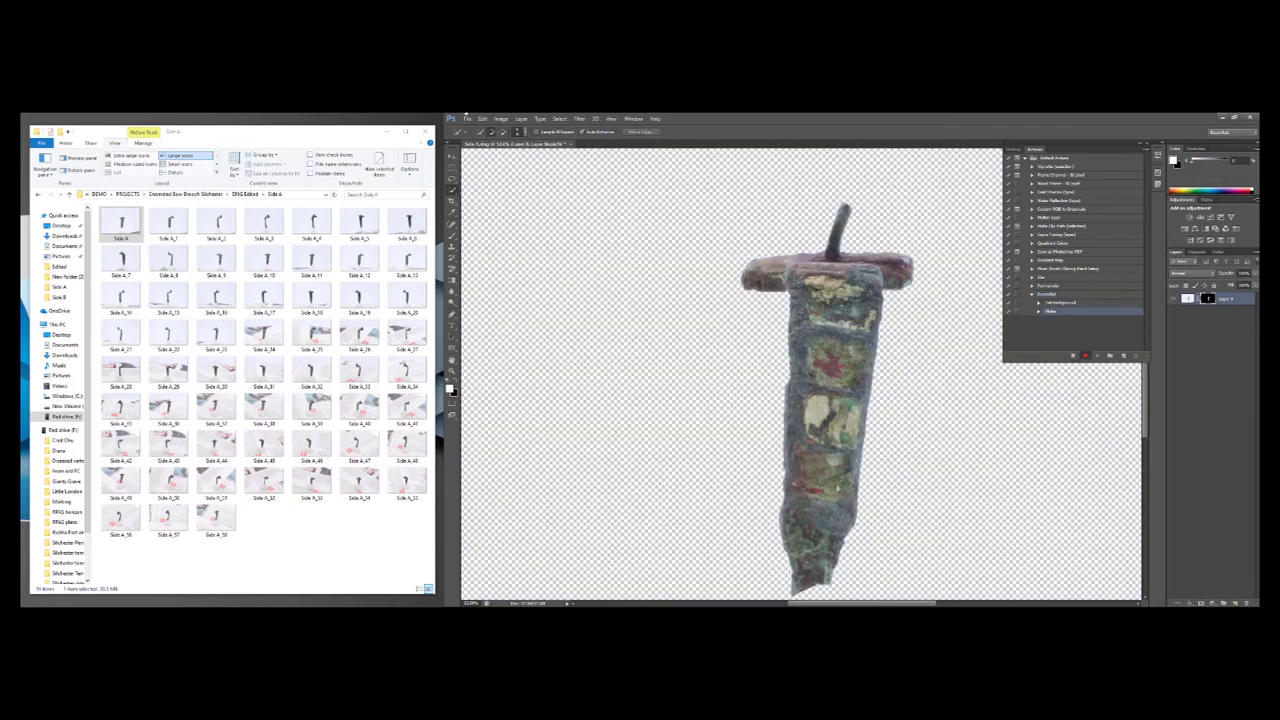
pyautogui.click(474, 119)
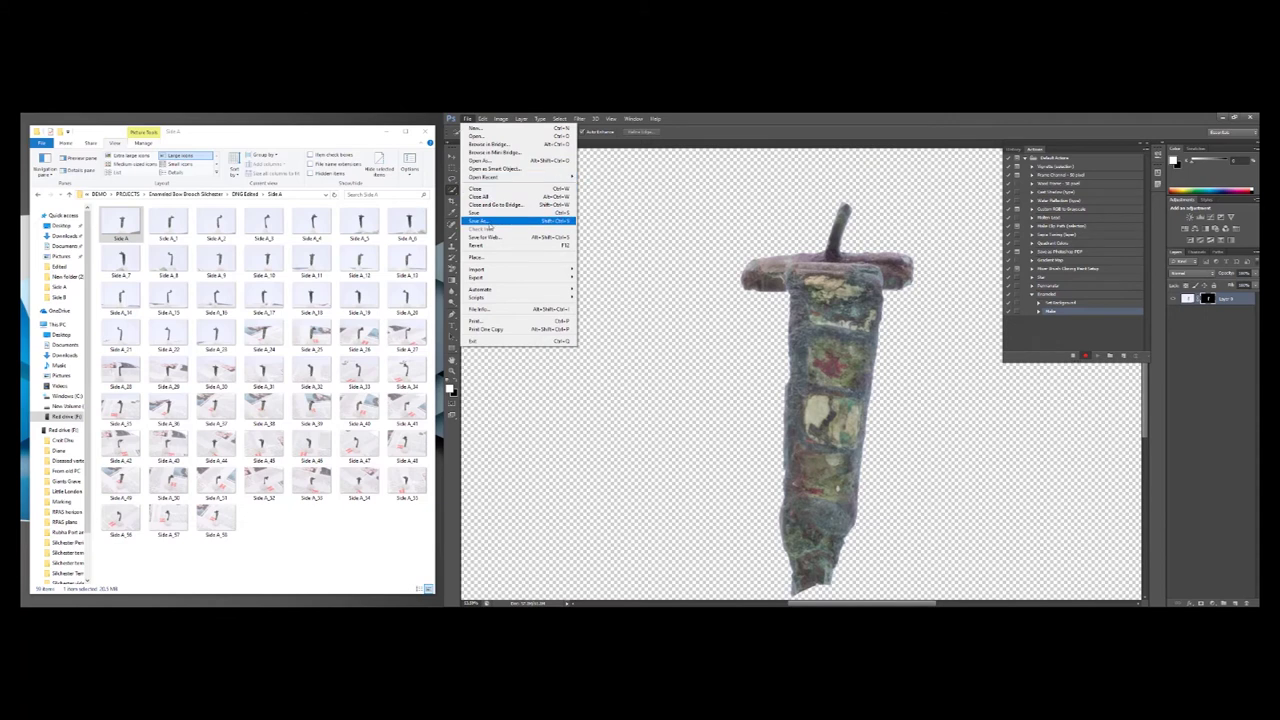
pyautogui.click(560, 224)
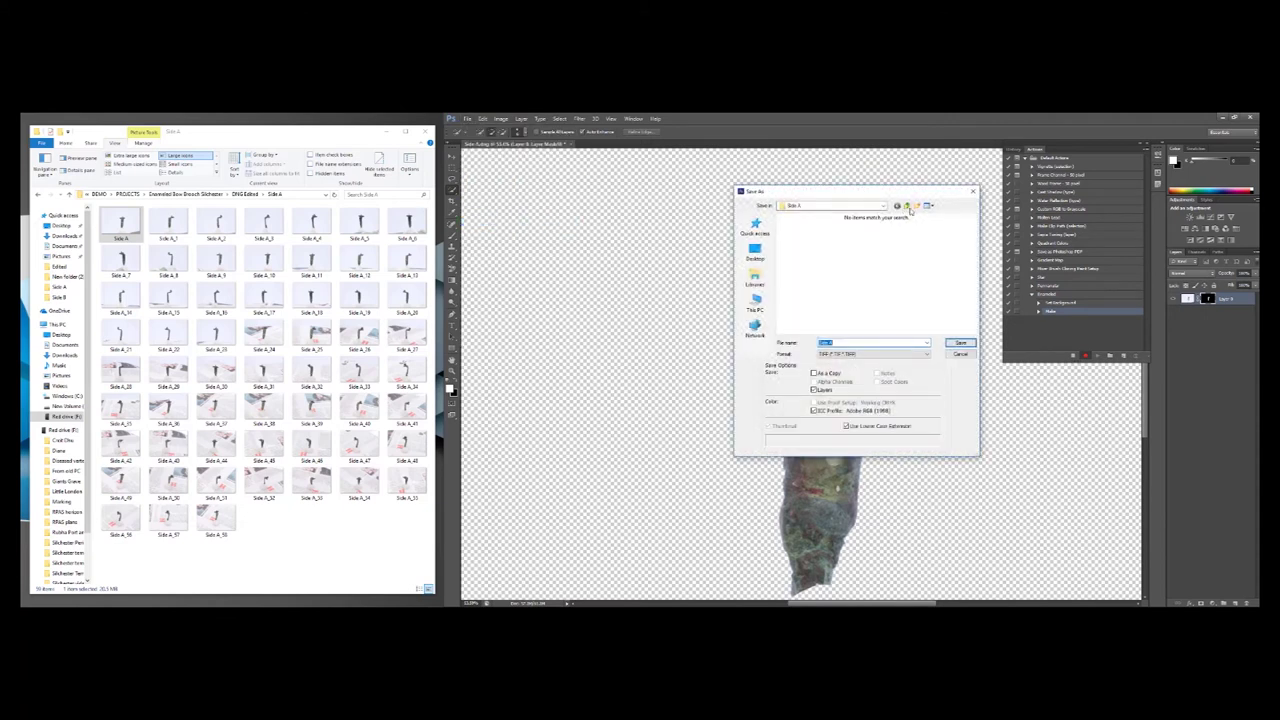
pyautogui.click(908, 206)
pyautogui.click(908, 206)
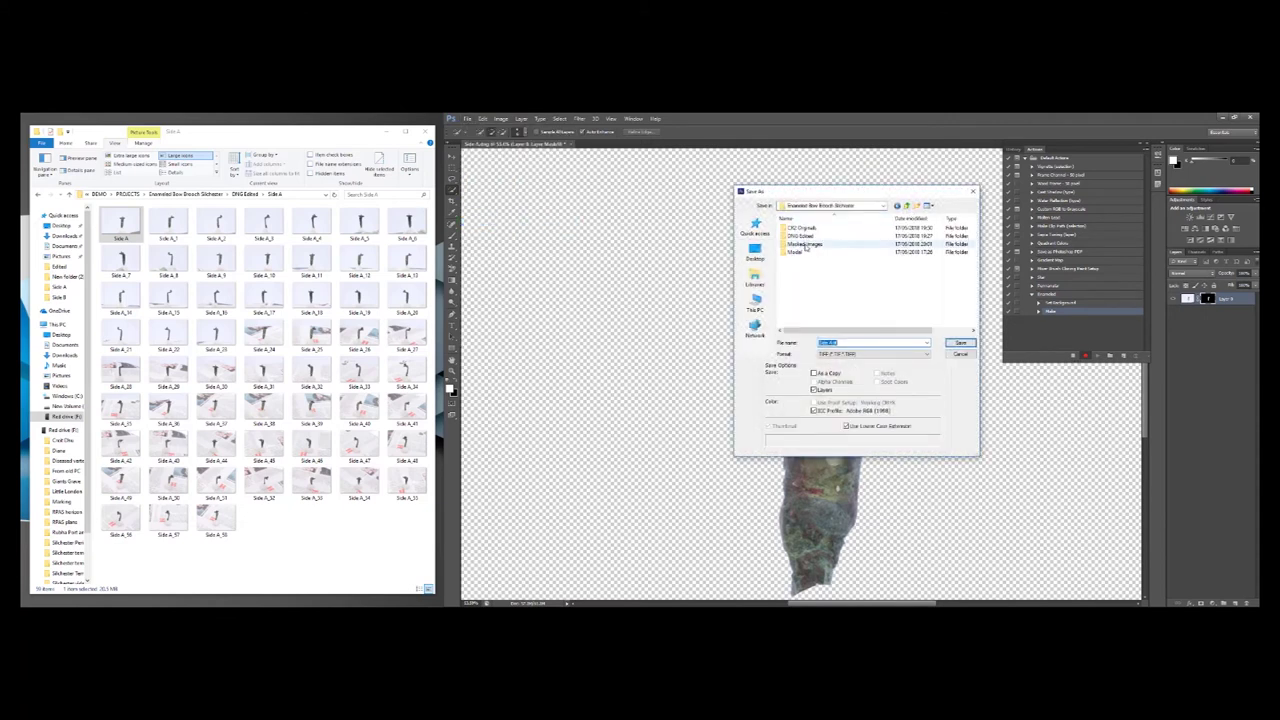
pyautogui.doubleClick(806, 249)
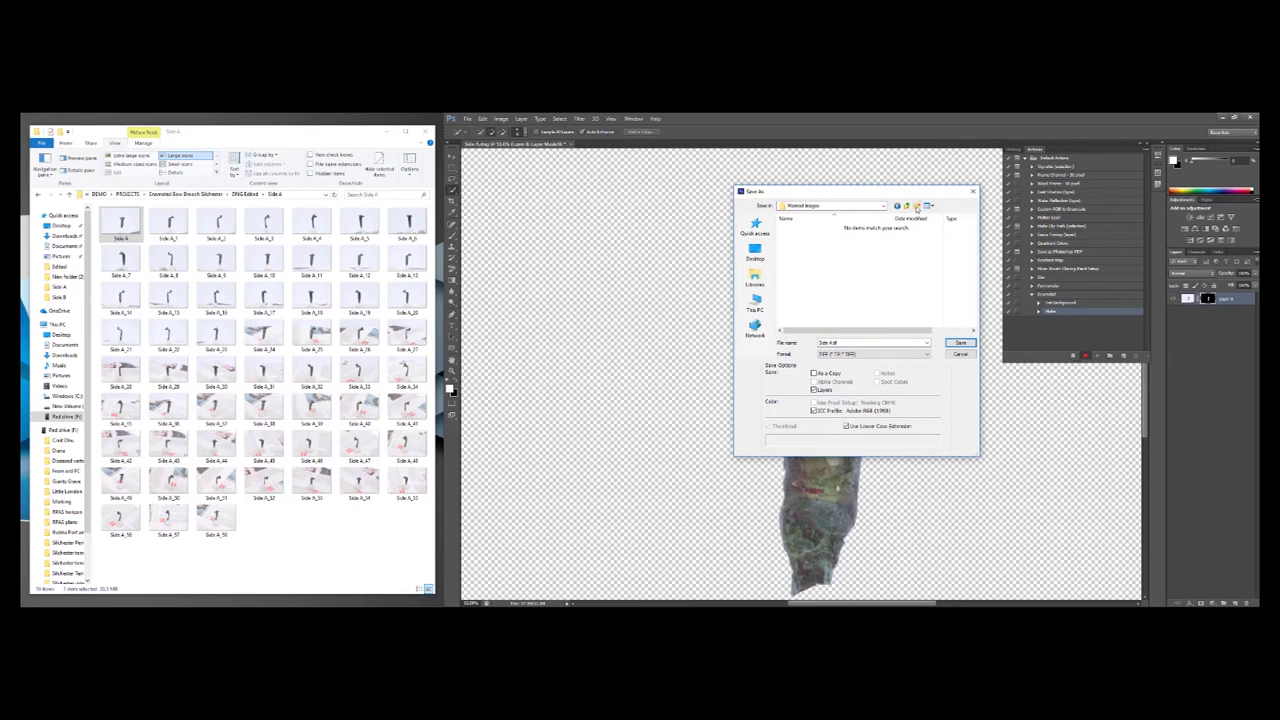
# Step: Save the masked image as TIFF into a new Side A folder and stop recording
pyautogui.click(916, 206)
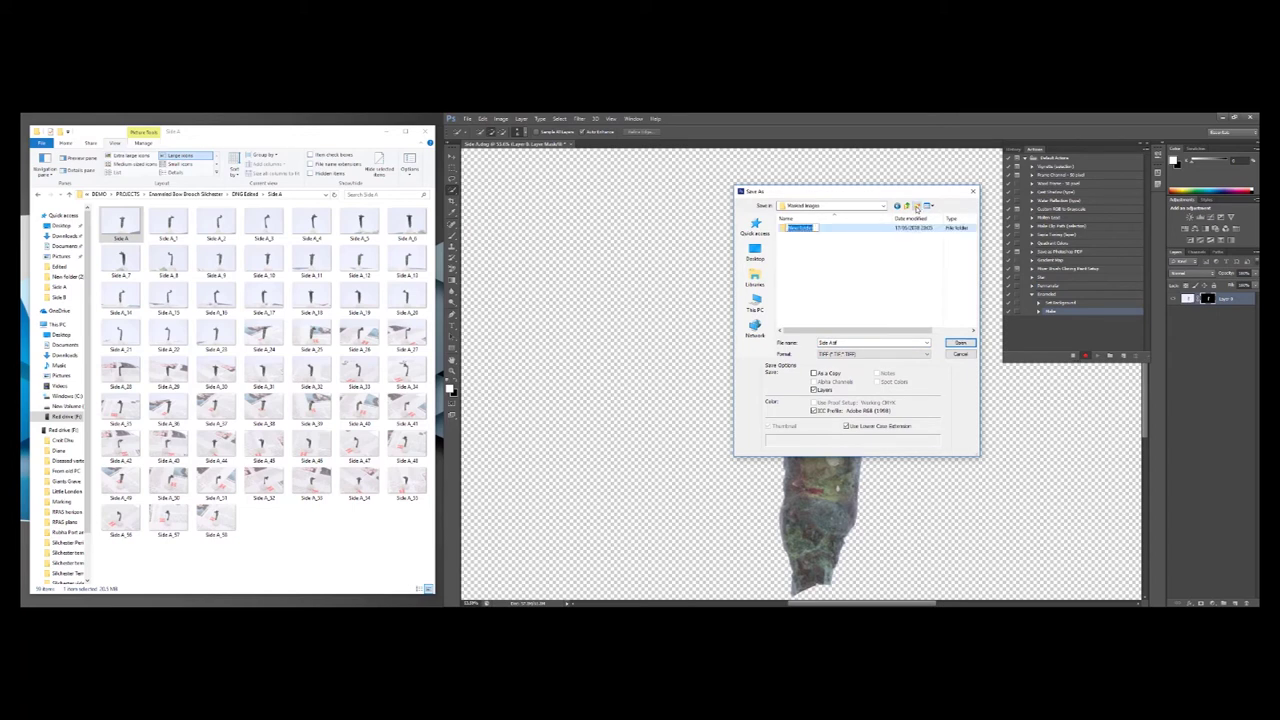
pyautogui.write('Side A')
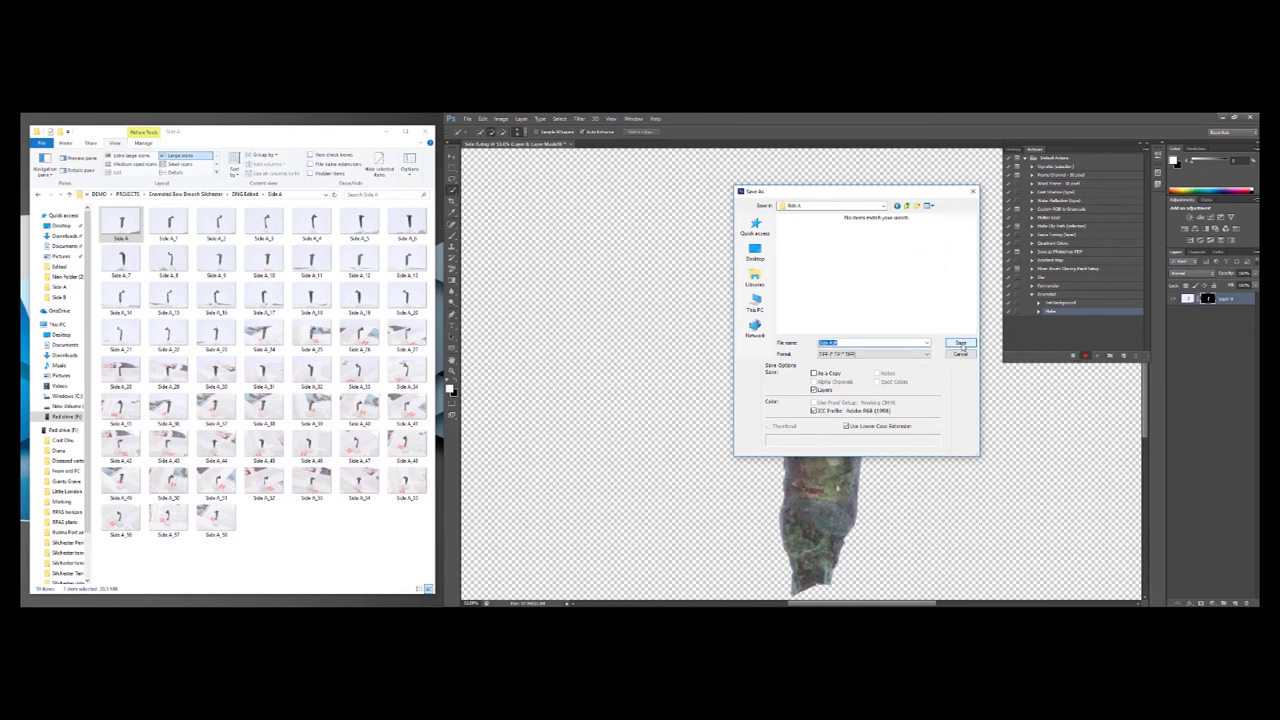
pyautogui.click(961, 344)
pyautogui.click(907, 226)
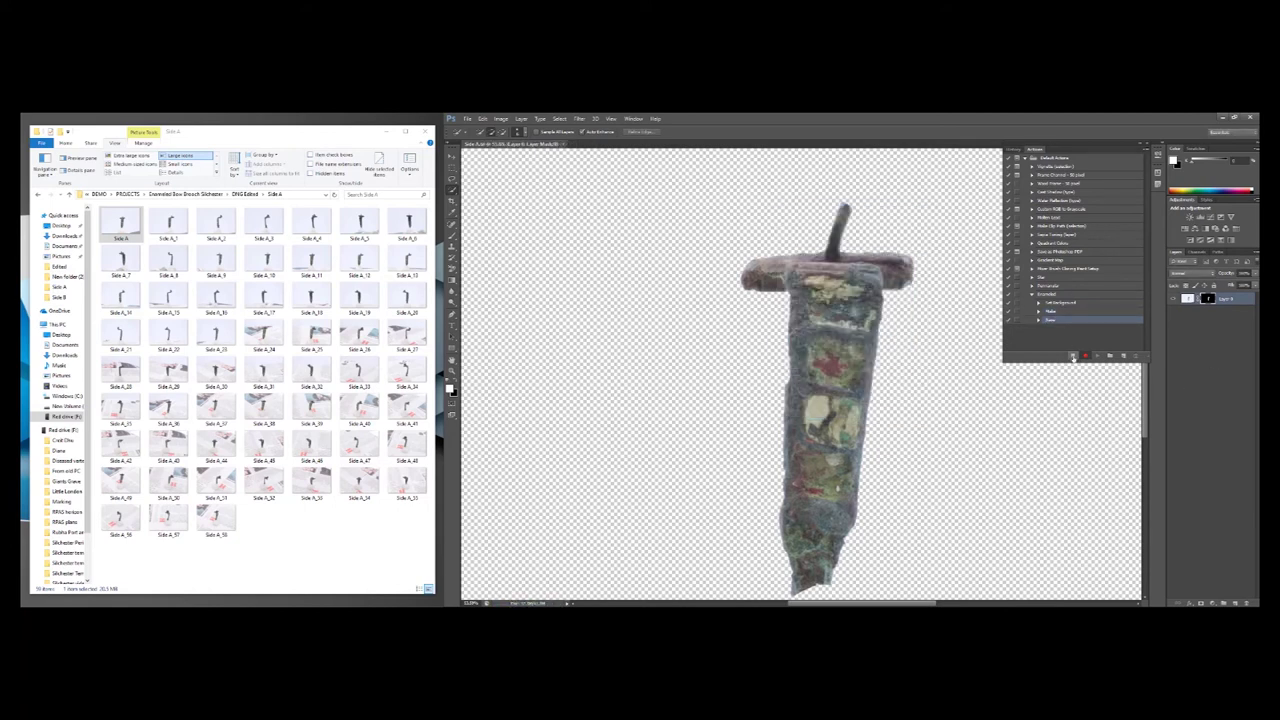
pyautogui.click(1073, 357)
# Step: Open Side A_49 in Photoshop CS6 through Camera Raw as a new document
pyautogui.rightClick(112, 478)
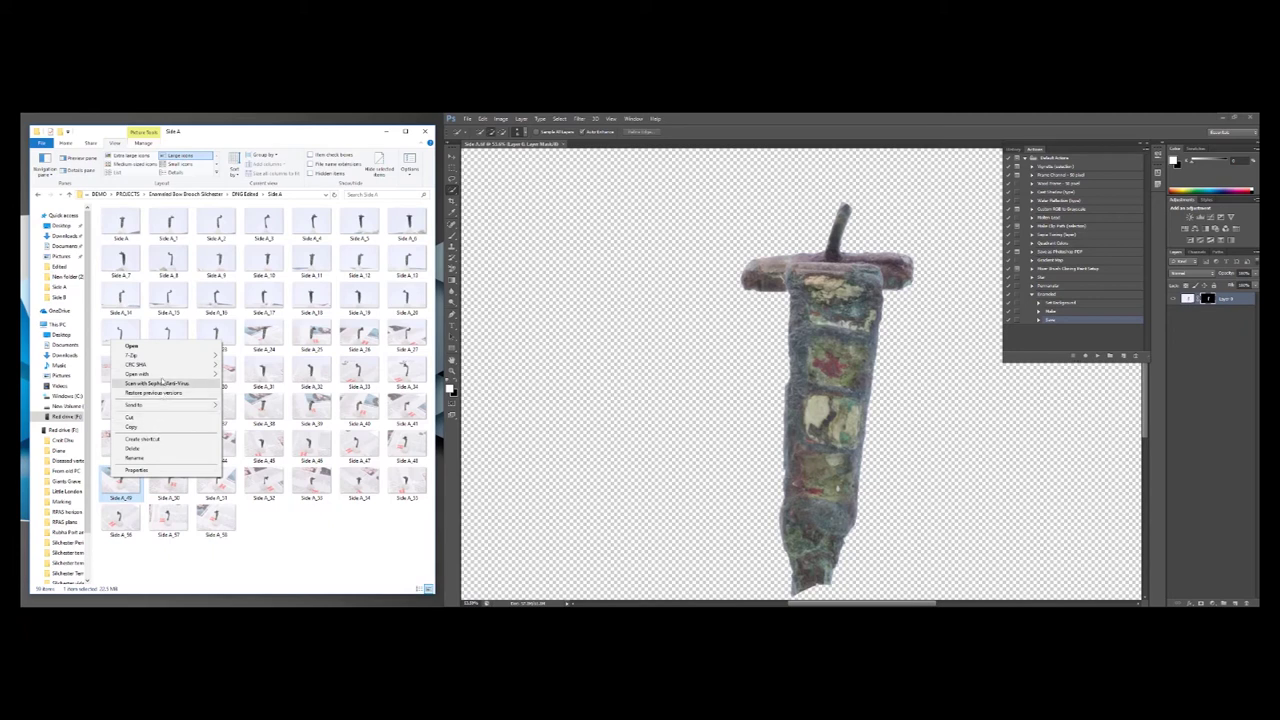
pyautogui.moveTo(163, 375)
pyautogui.click(258, 374)
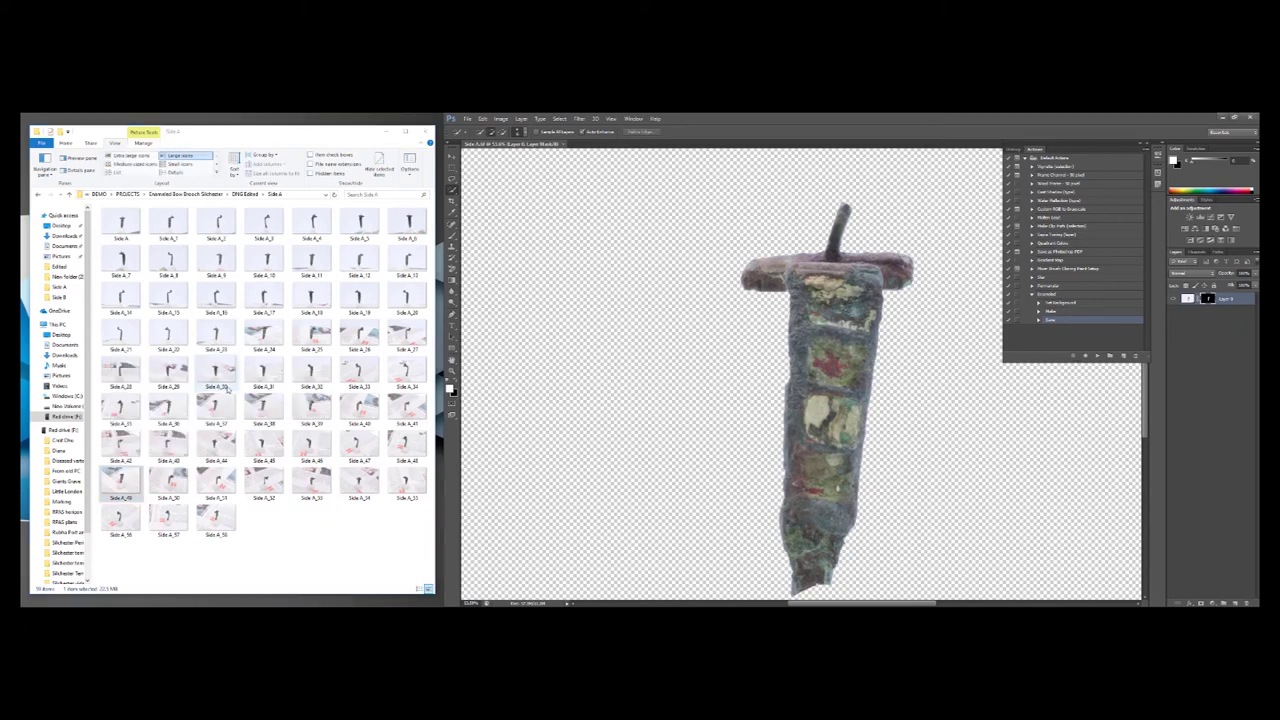
pyautogui.click(1140, 580)
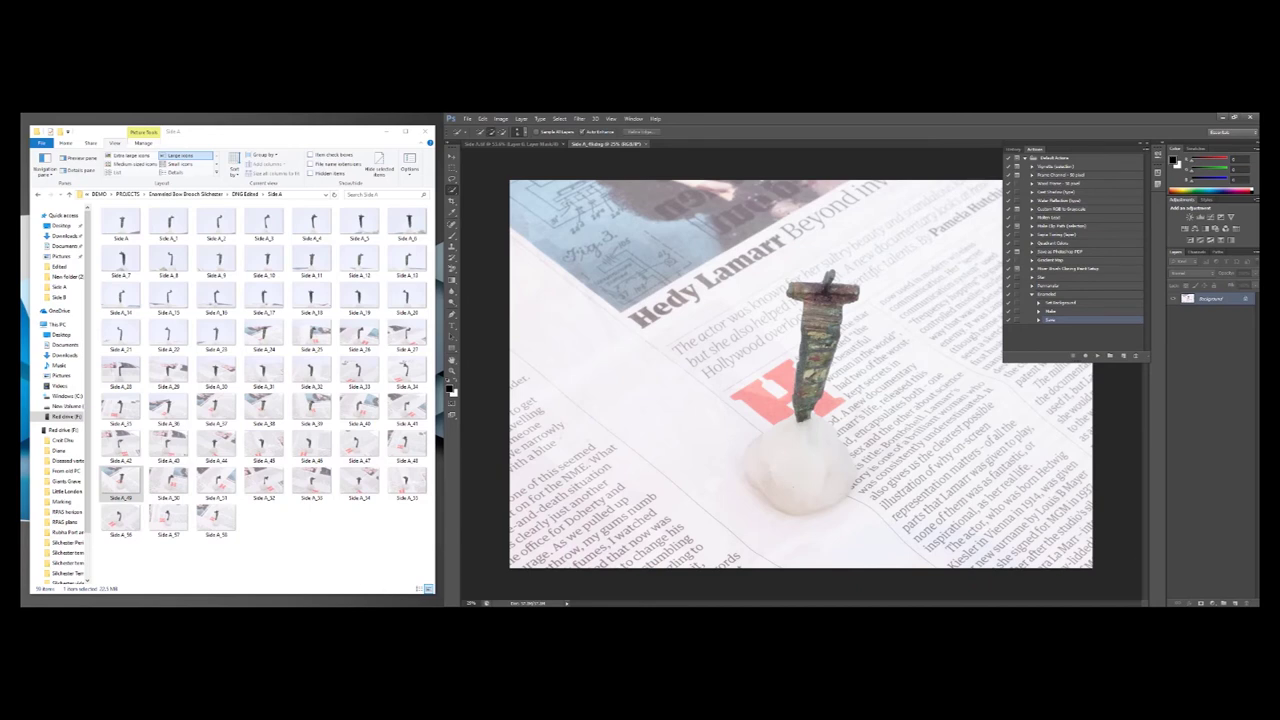
# Step: Quick-select the Side A_49 brooch and play the Enamelled action to mask out its newspaper background
pyautogui.hotkey('ctrl', '+')
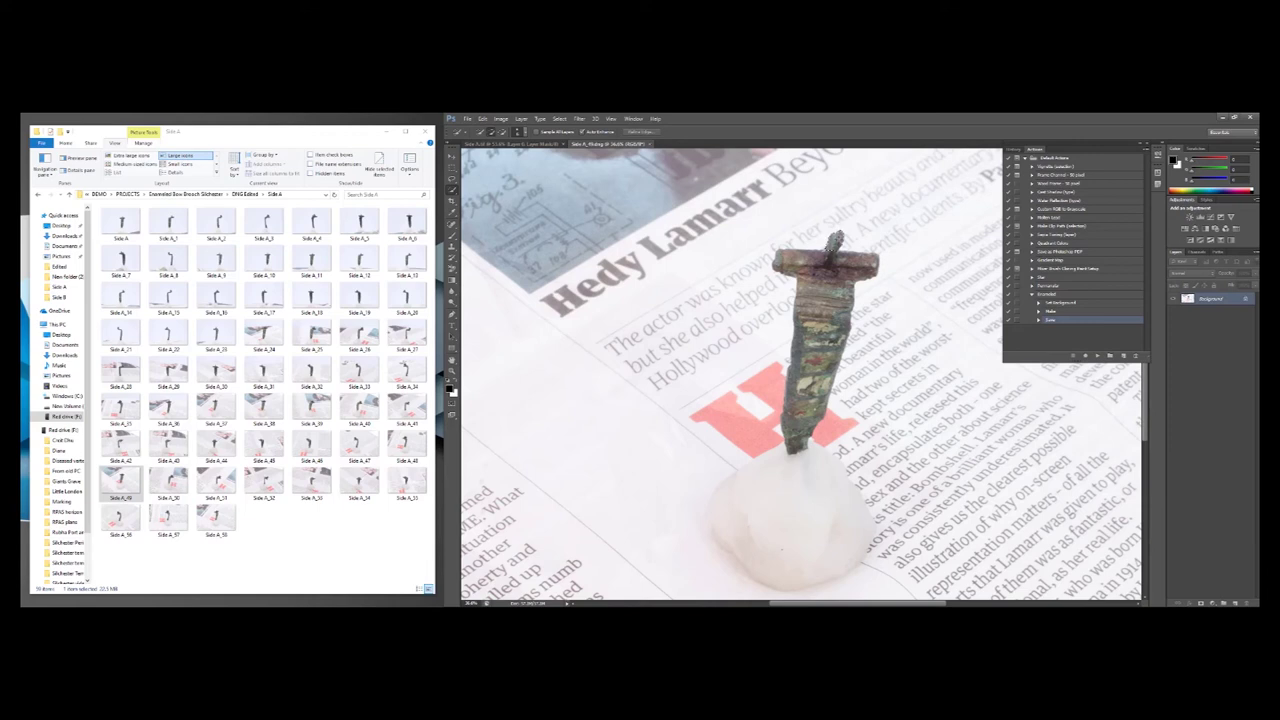
pyautogui.moveTo(835, 258)
pyautogui.mouseDown()
pyautogui.moveTo(849, 322)
pyautogui.moveTo(805, 340)
pyautogui.moveTo(808, 402)
pyautogui.mouseUp()
pyautogui.scroll(2, 790, 338)
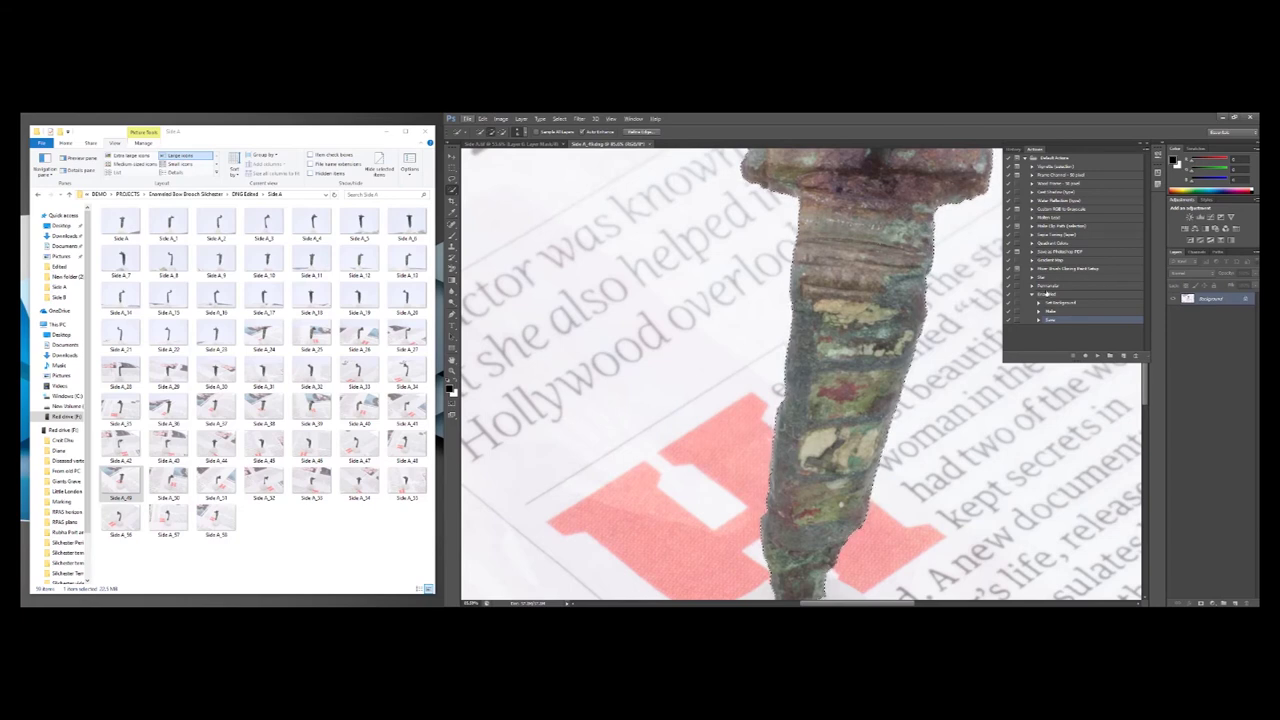
pyautogui.click(1051, 298)
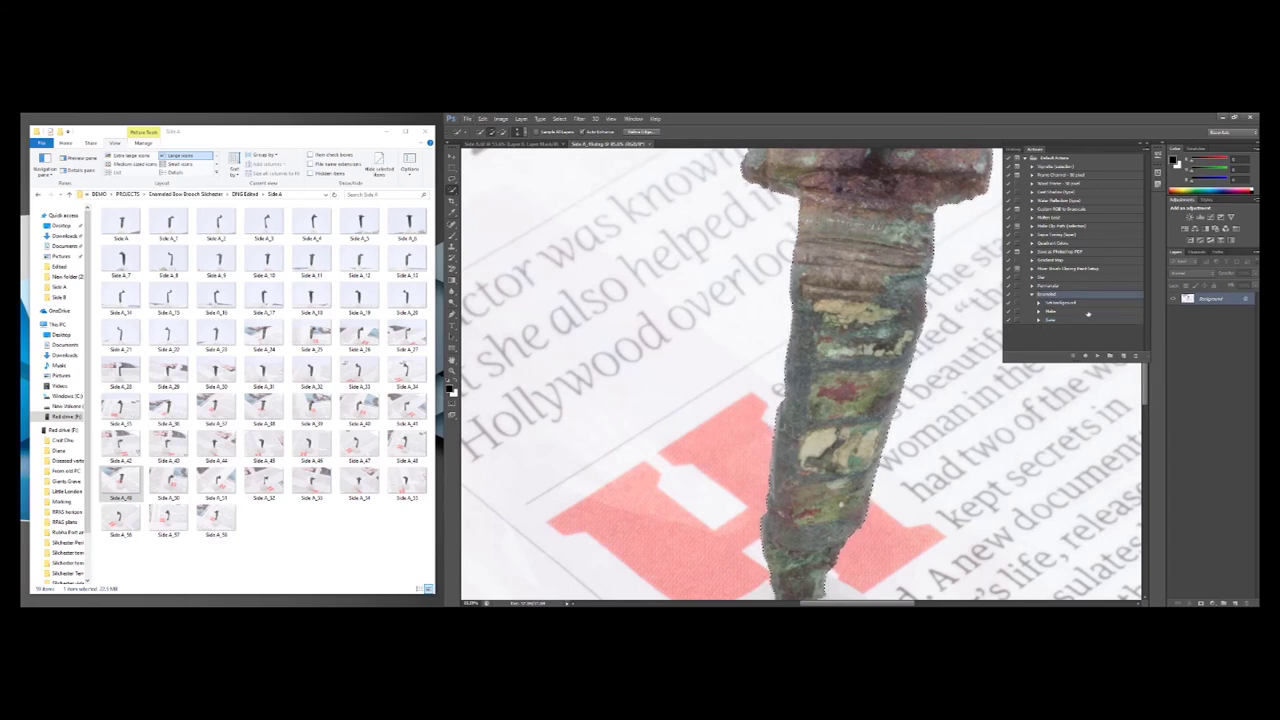
pyautogui.click(1097, 356)
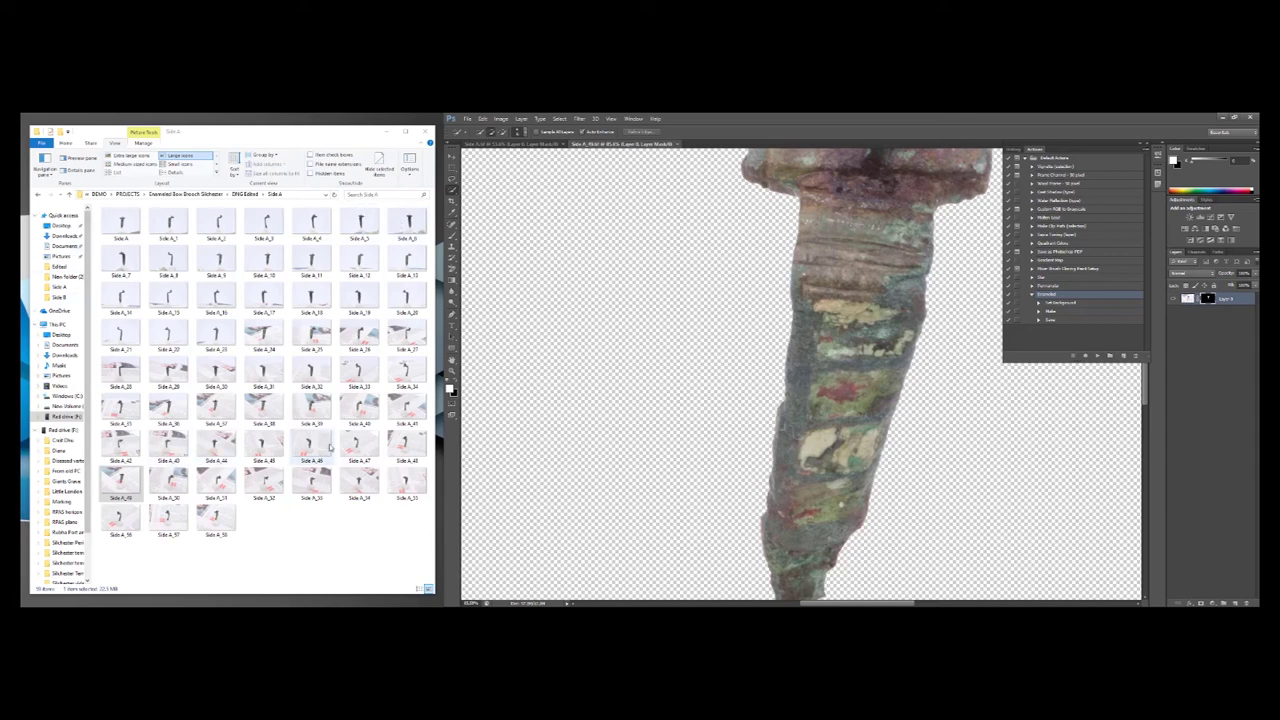
# Step: Open the first photo from DNG Edited\Side B in Adobe Photoshop CS6 as a new document
pyautogui.click(244, 194)
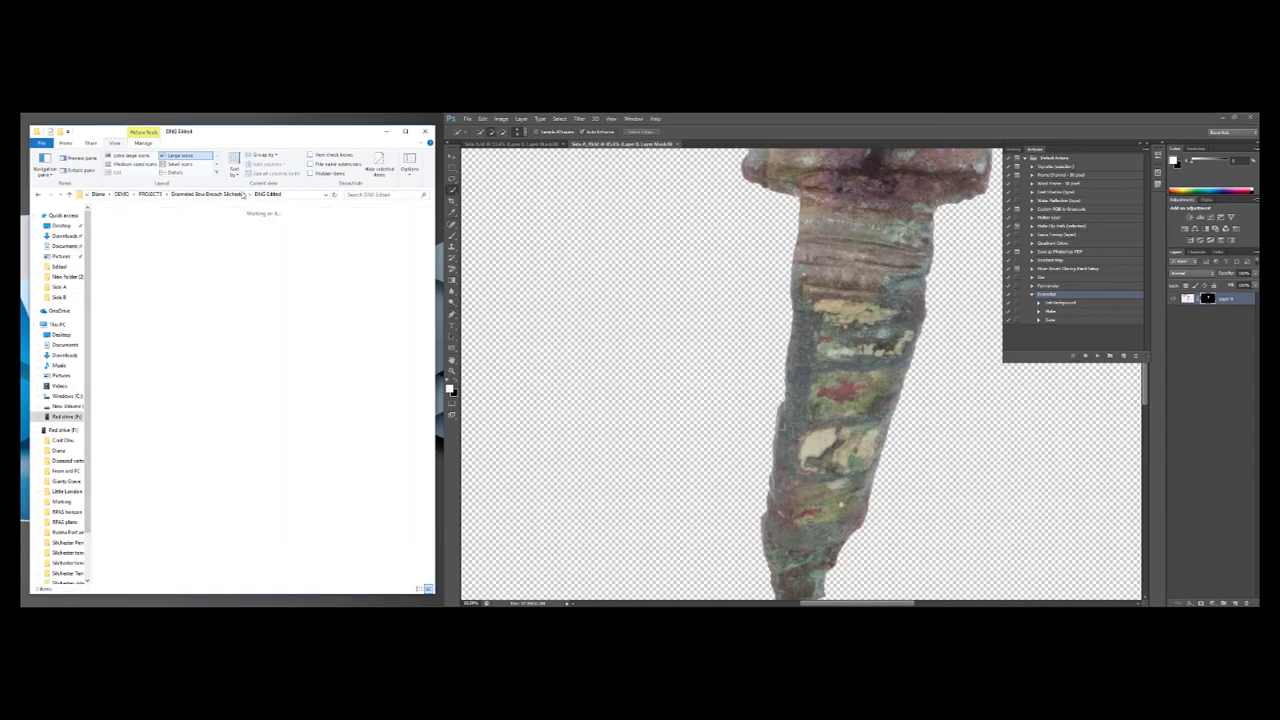
pyautogui.click(170, 240)
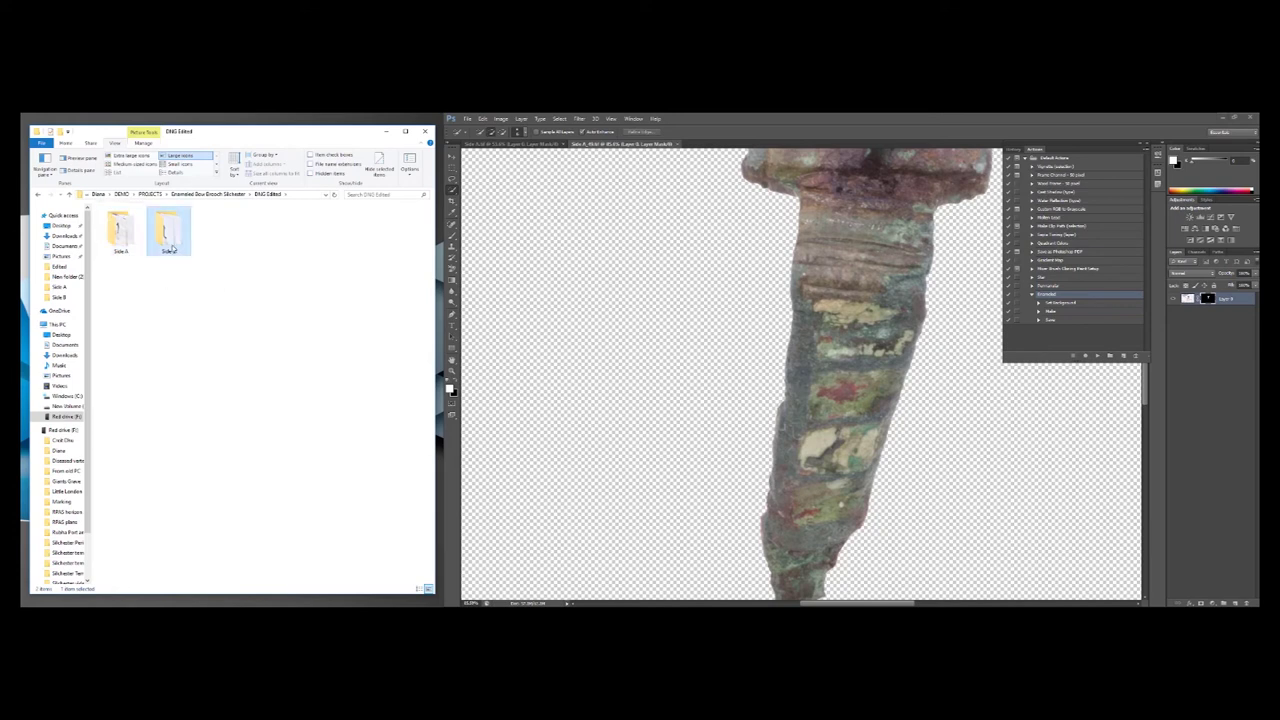
pyautogui.doubleClick(171, 245)
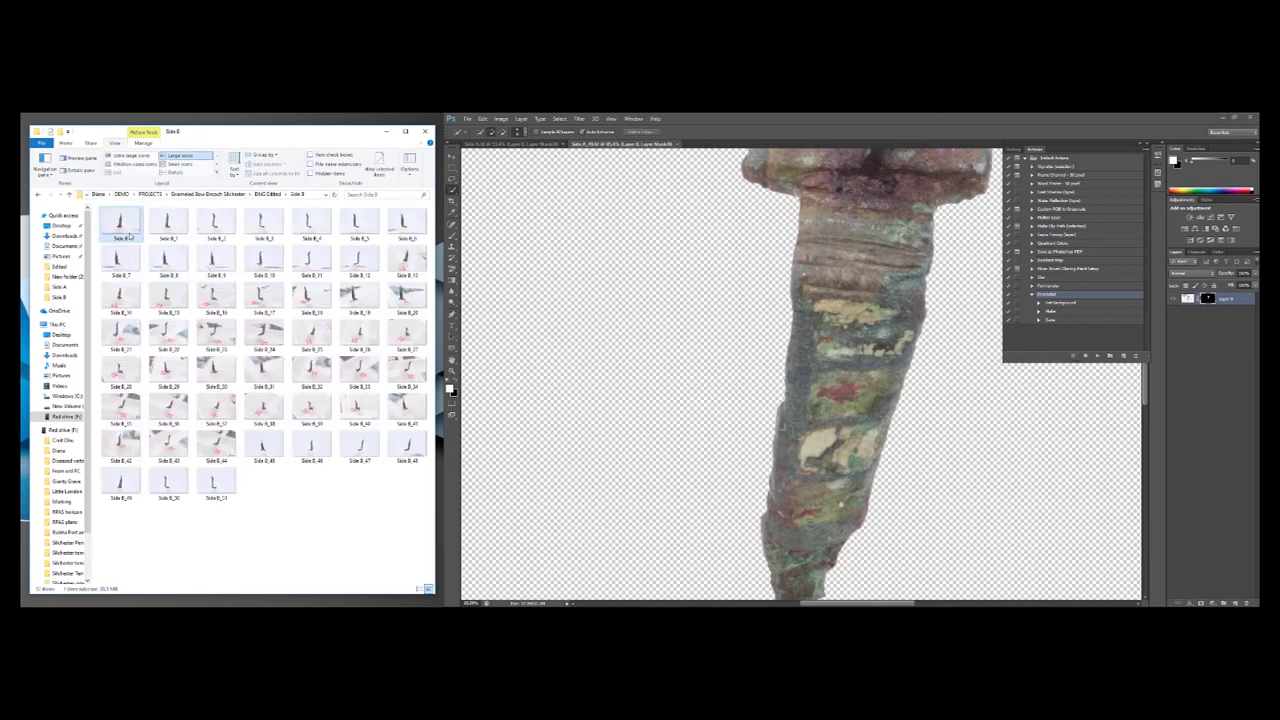
pyautogui.rightClick(138, 236)
pyautogui.moveTo(184, 268)
pyautogui.click(258, 269)
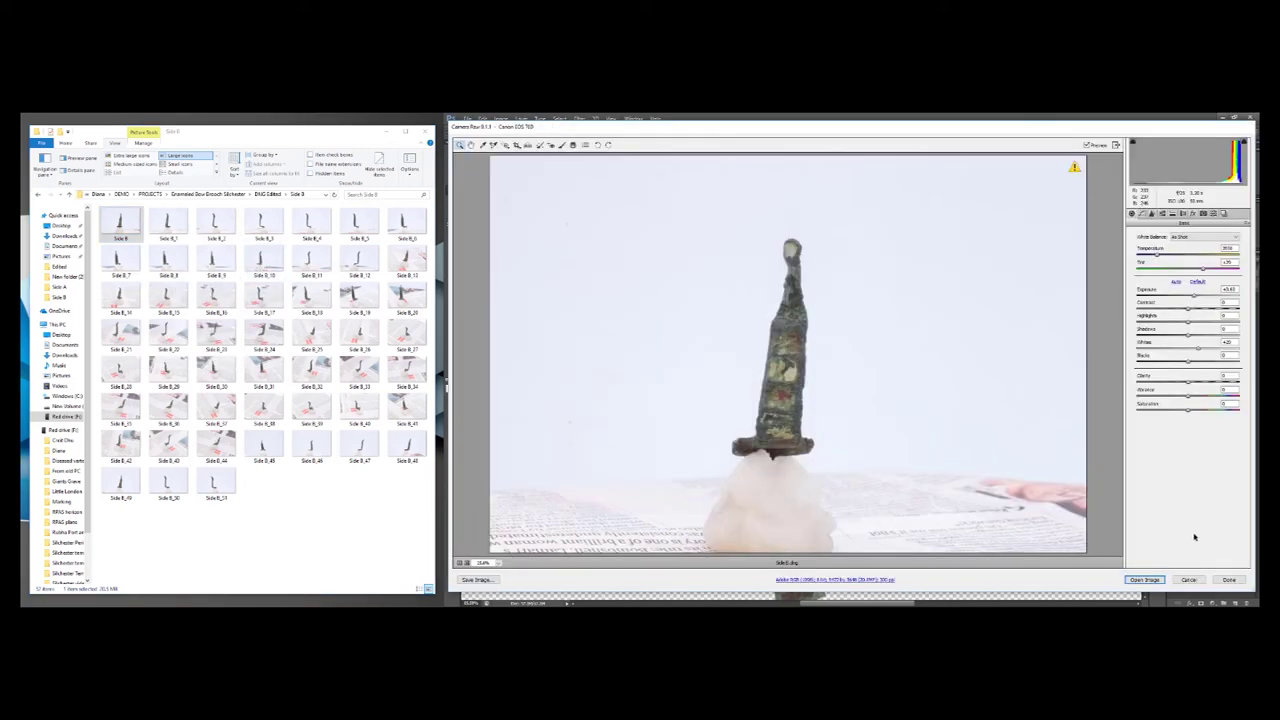
pyautogui.click(1144, 579)
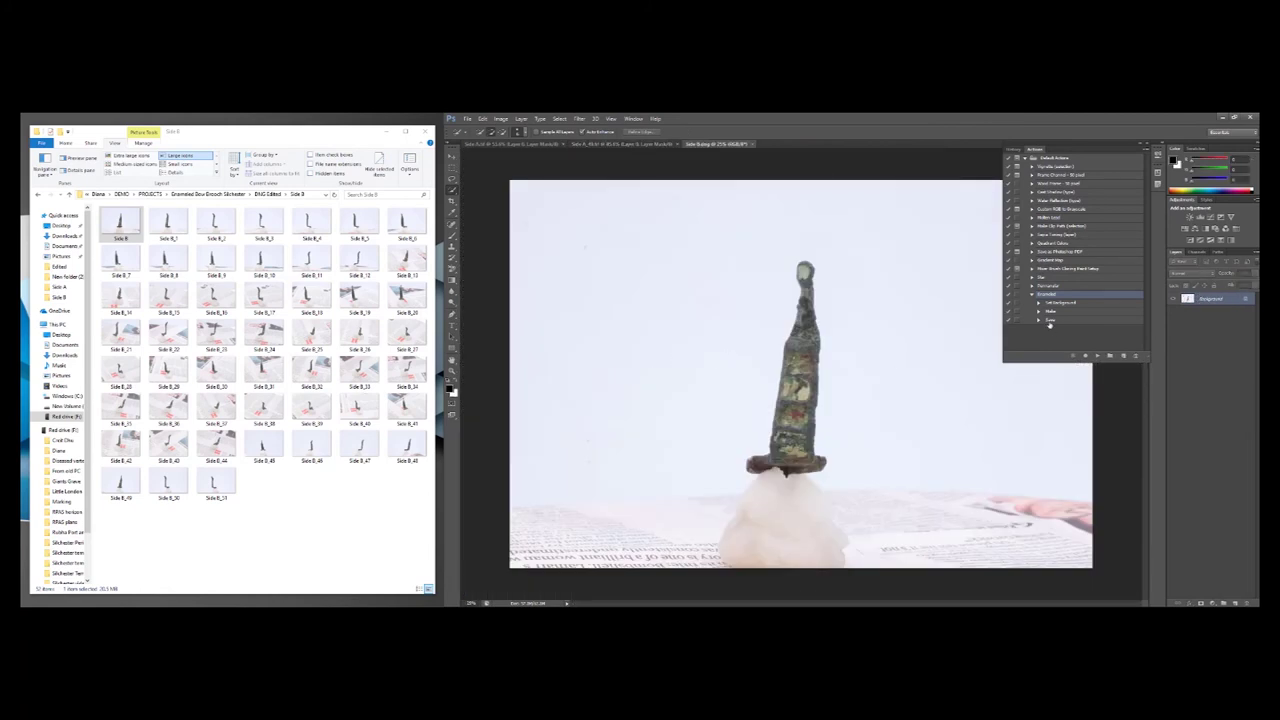
# Step: Delete the last recorded Save step from the Enamelled action
pyautogui.click(1049, 320)
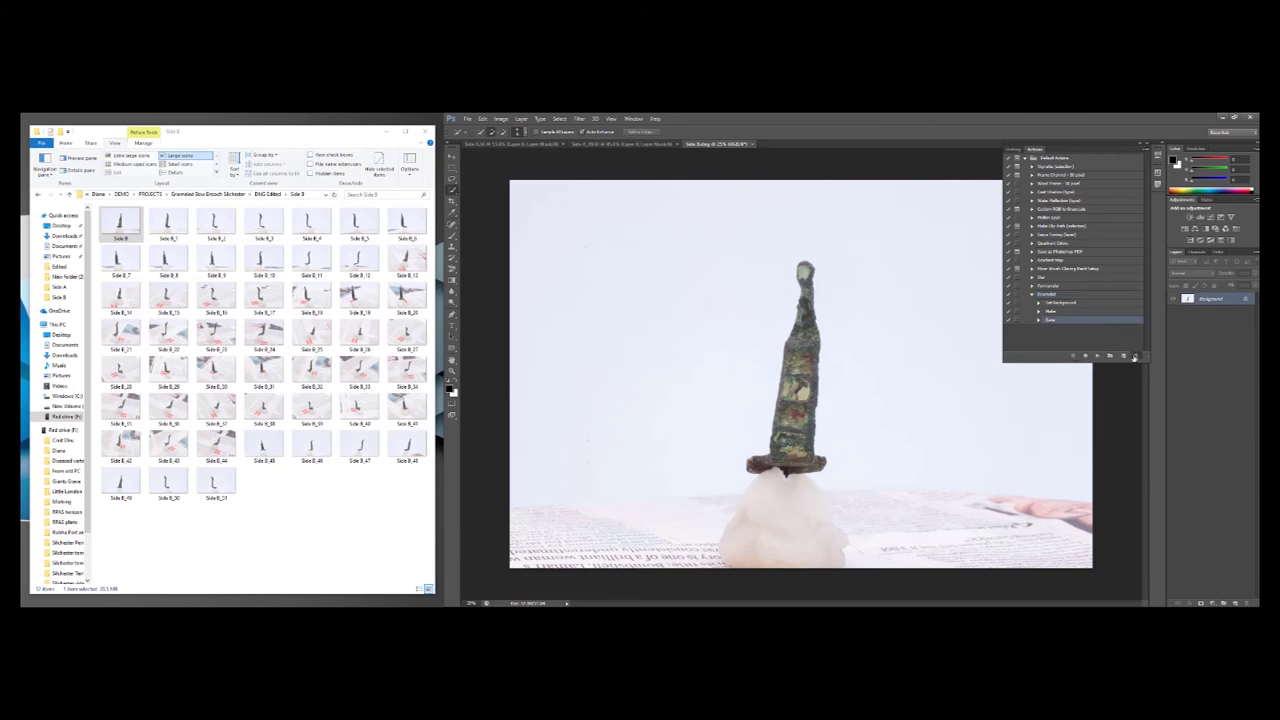
pyautogui.click(1134, 357)
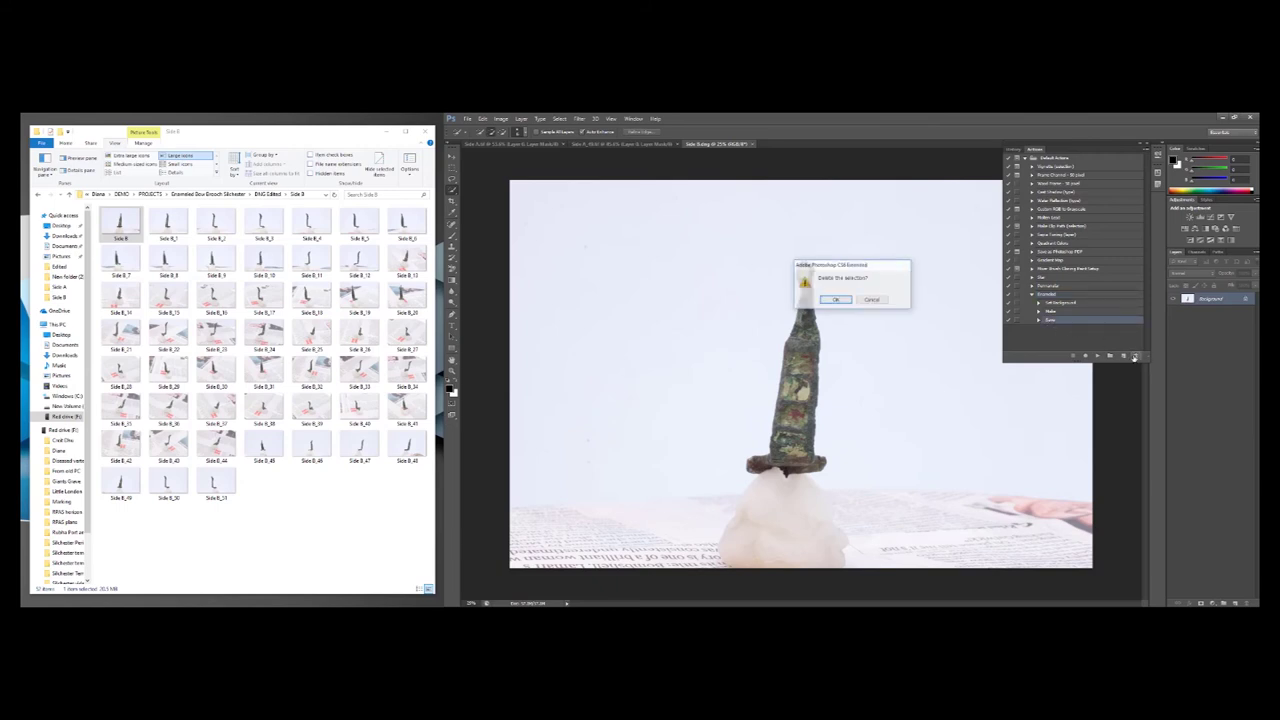
pyautogui.click(834, 300)
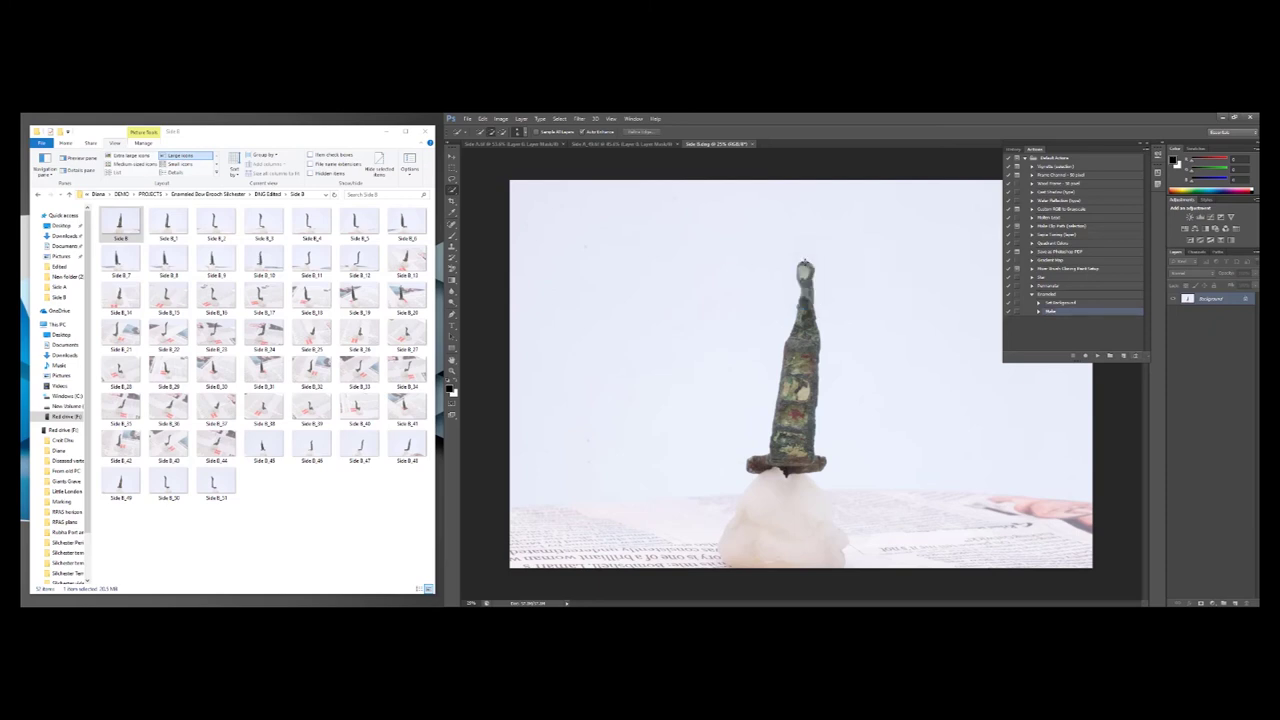
# Step: Quick-select the Side B brooch and play the Enamelled action to mask its background
pyautogui.scroll(3, 798, 265)
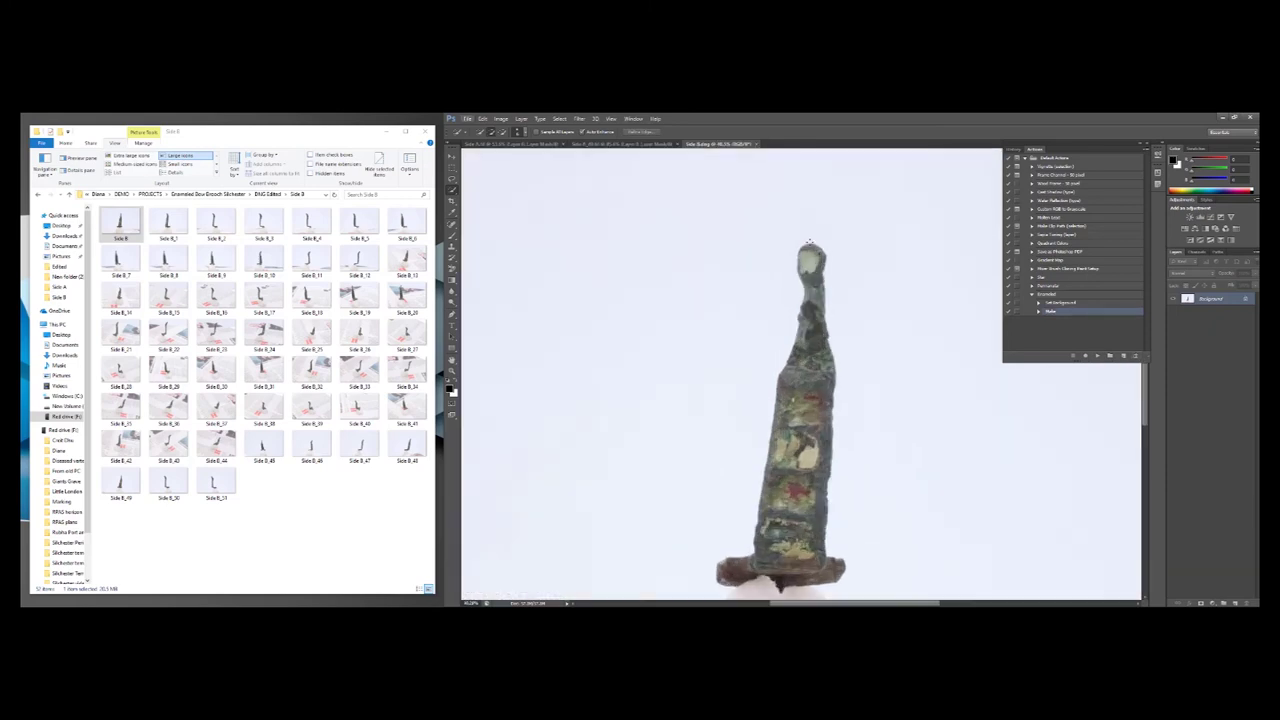
pyautogui.click(808, 248)
pyautogui.click(1050, 294)
pyautogui.click(1098, 356)
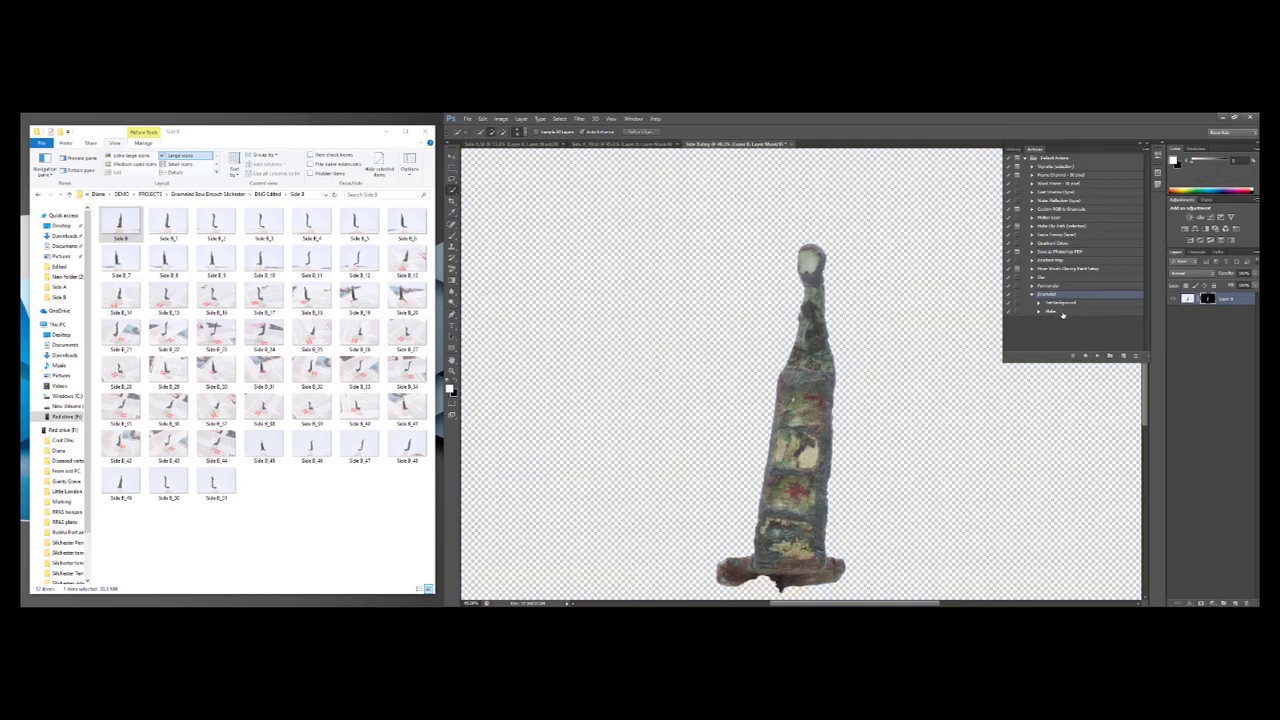
# Step: Start recording new steps into the action and begin a Save As in the Masked Images folder
pyautogui.click(1061, 312)
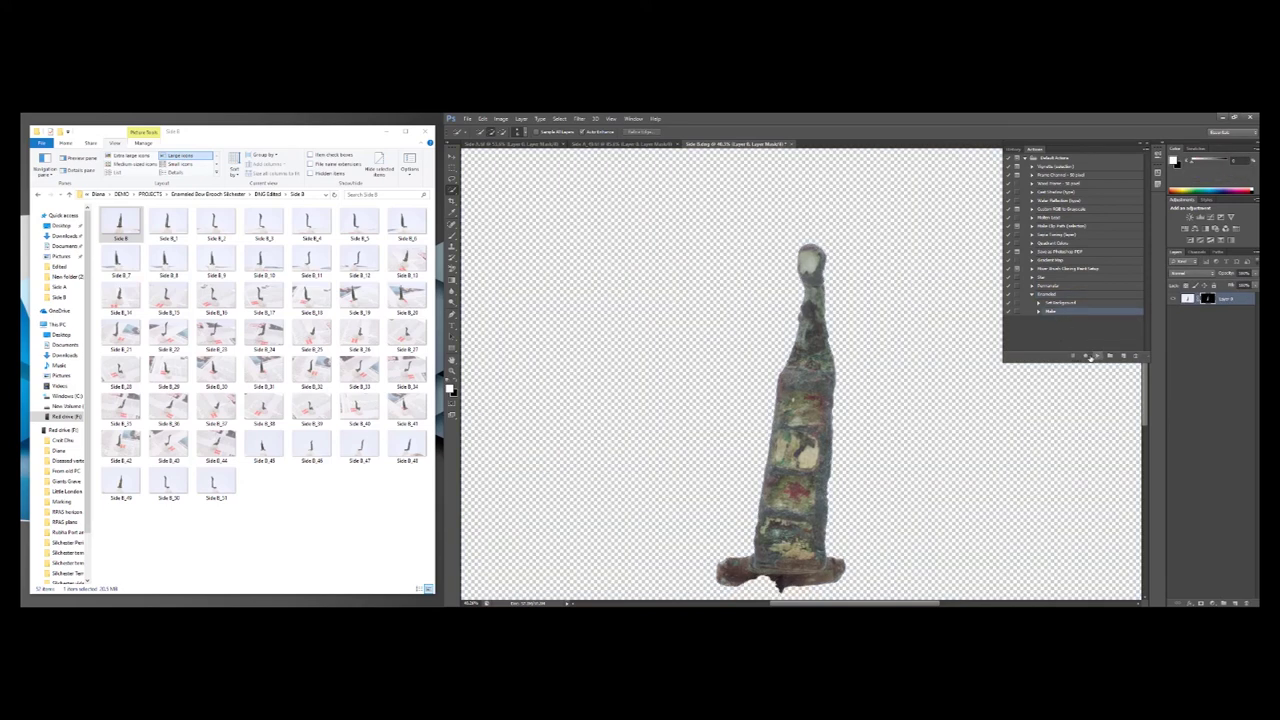
pyautogui.click(1086, 356)
pyautogui.click(467, 118)
pyautogui.click(482, 220)
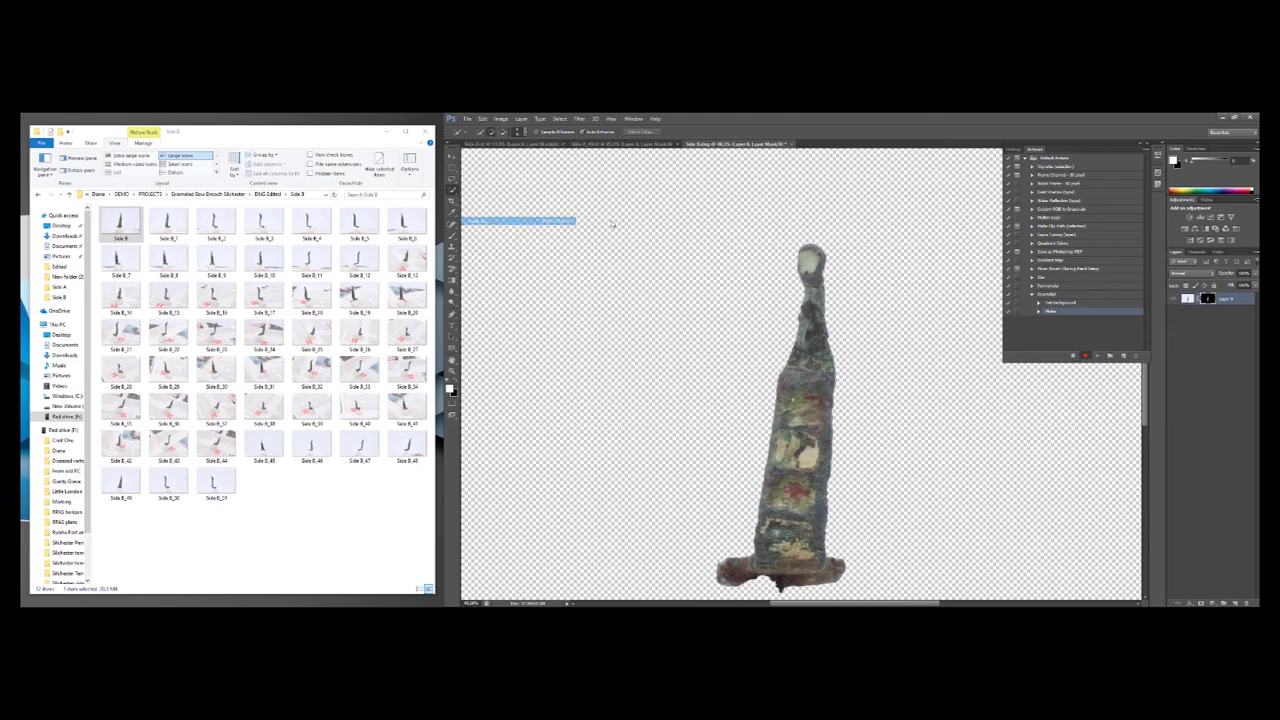
pyautogui.click(907, 206)
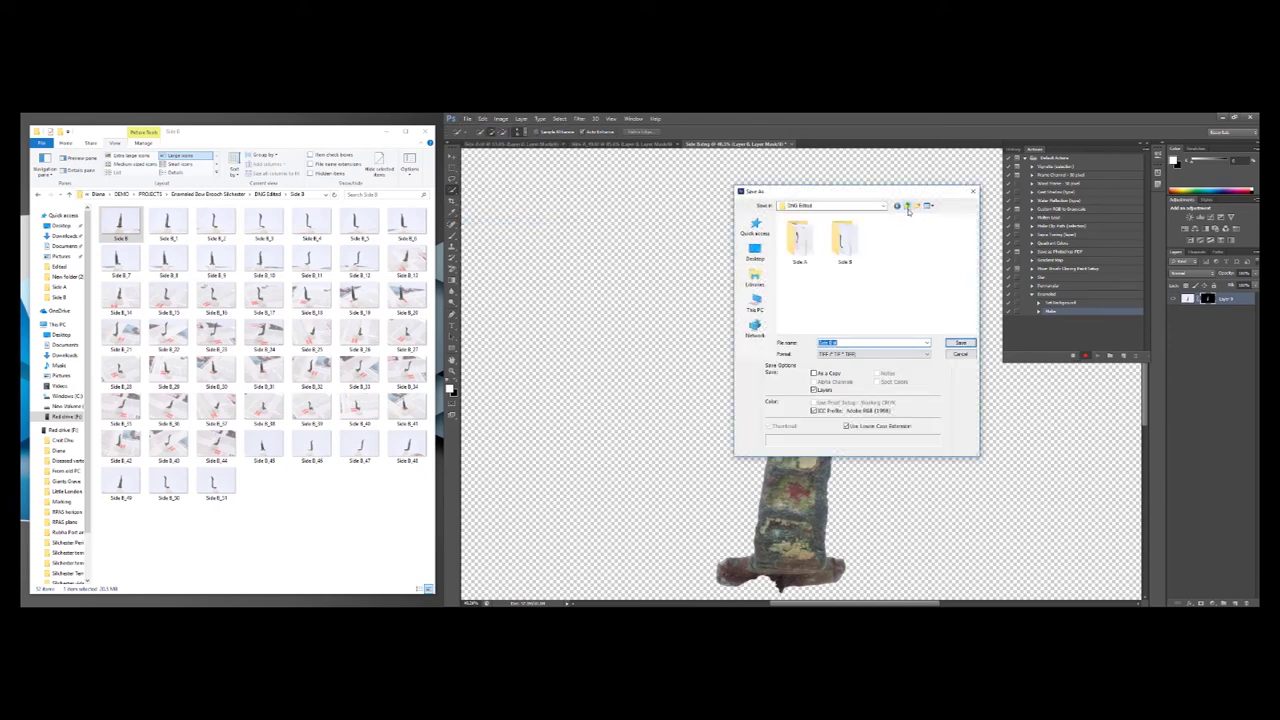
pyautogui.click(907, 206)
pyautogui.click(907, 206)
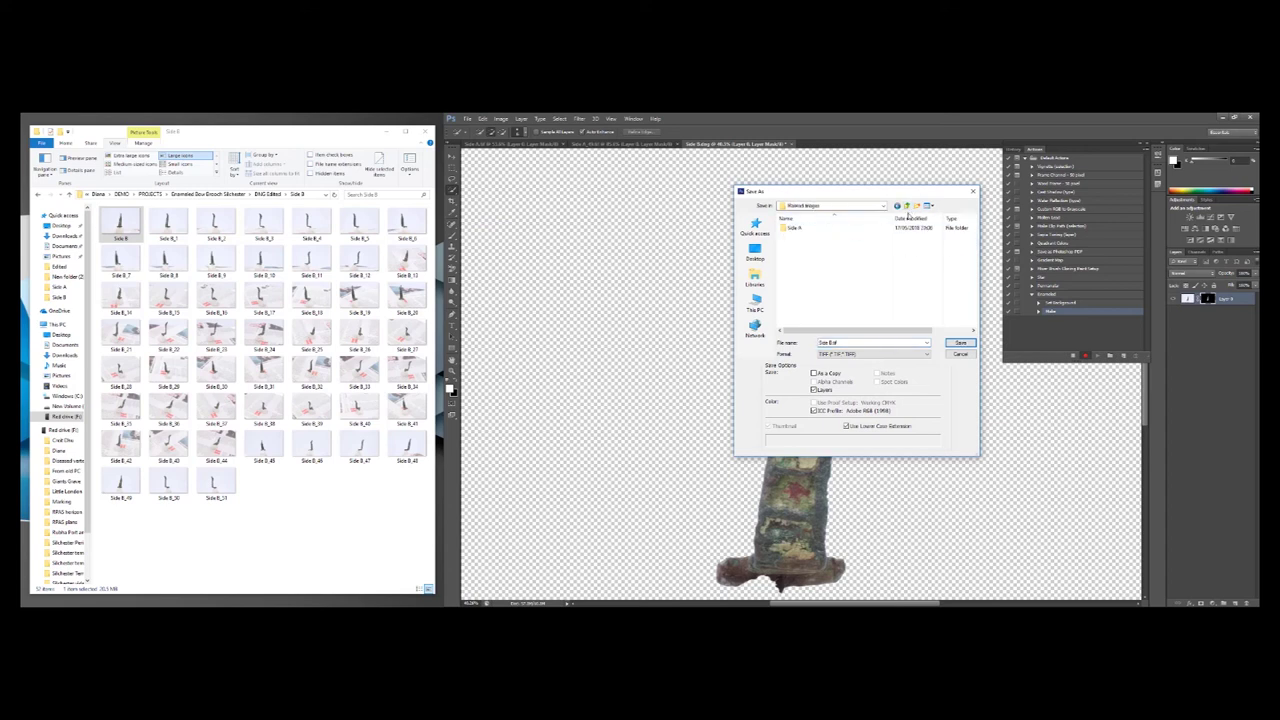
# Step: Save the image as TIFF in a new 'Side B' folder, then stop recording
pyautogui.click(915, 207)
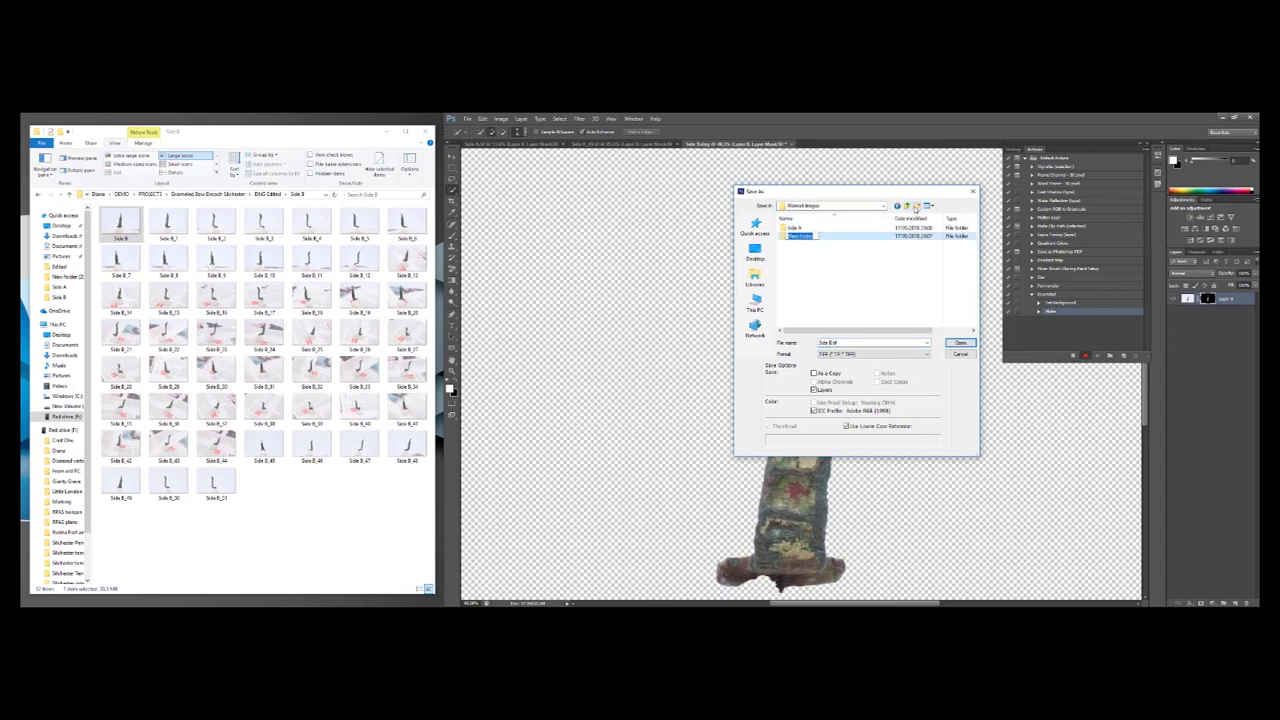
pyautogui.write('Side B')
pyautogui.click(960, 344)
pyautogui.click(960, 344)
pyautogui.click(960, 344)
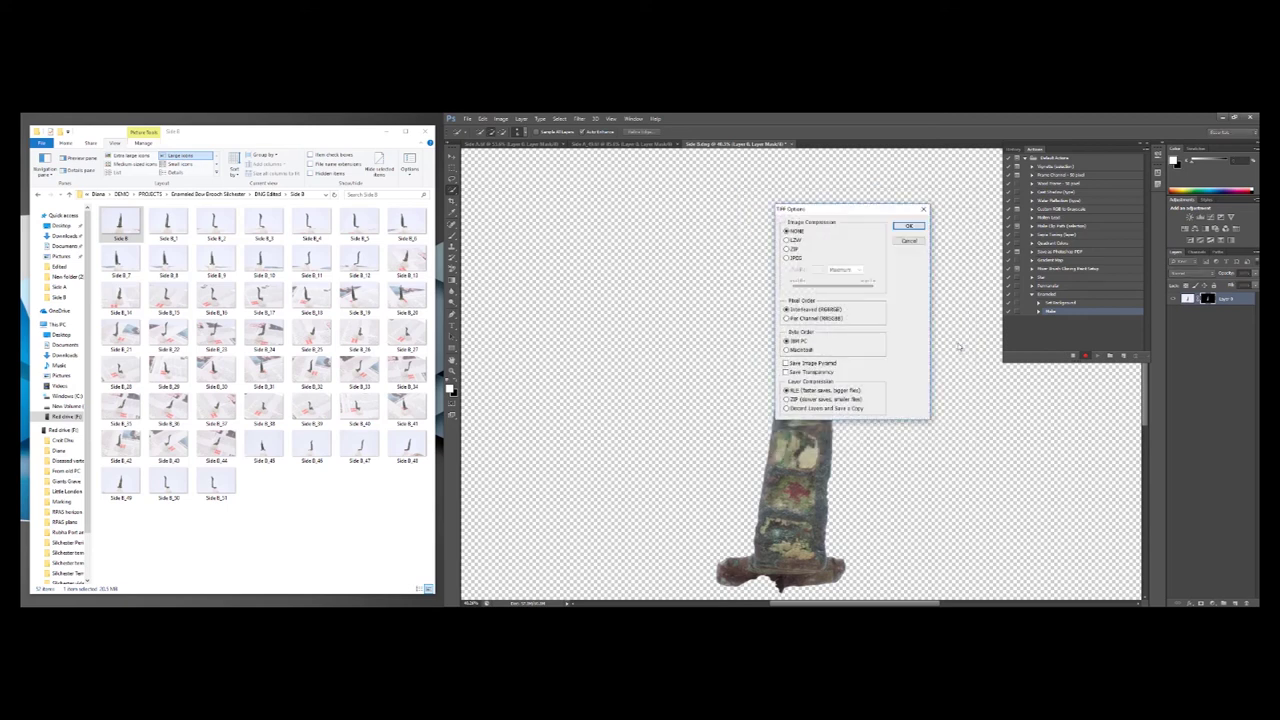
pyautogui.click(909, 226)
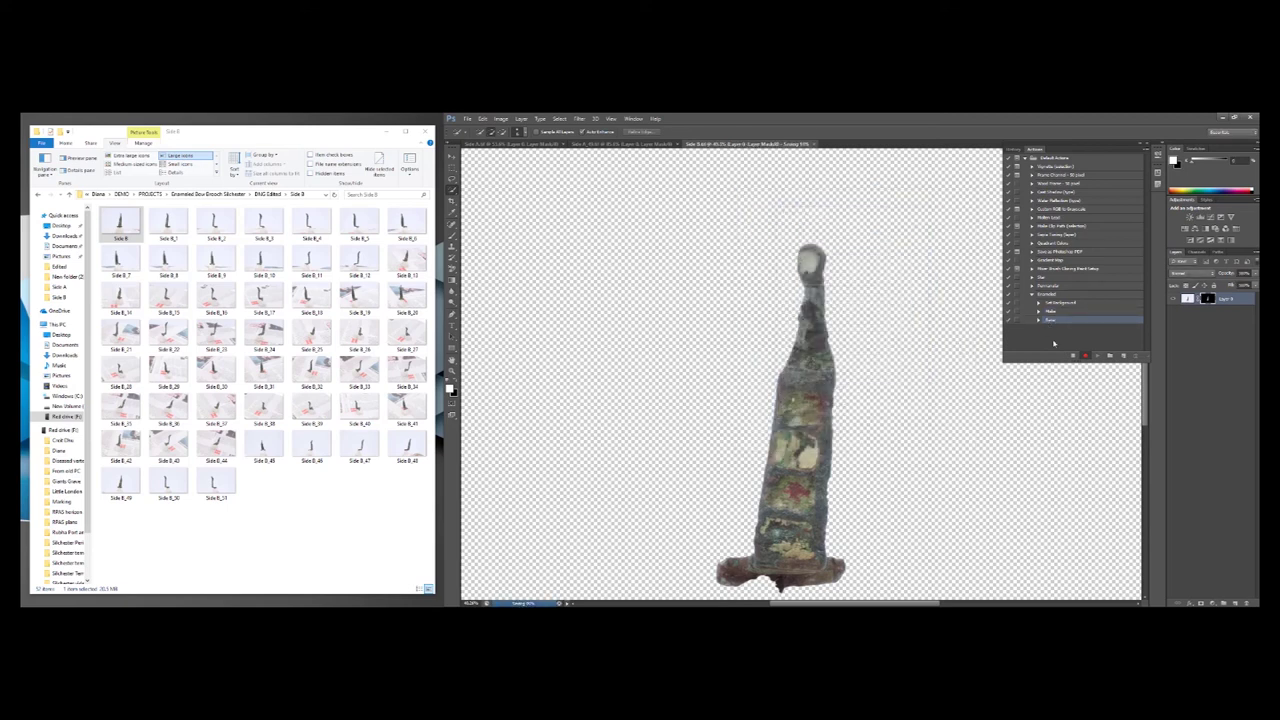
pyautogui.click(1074, 357)
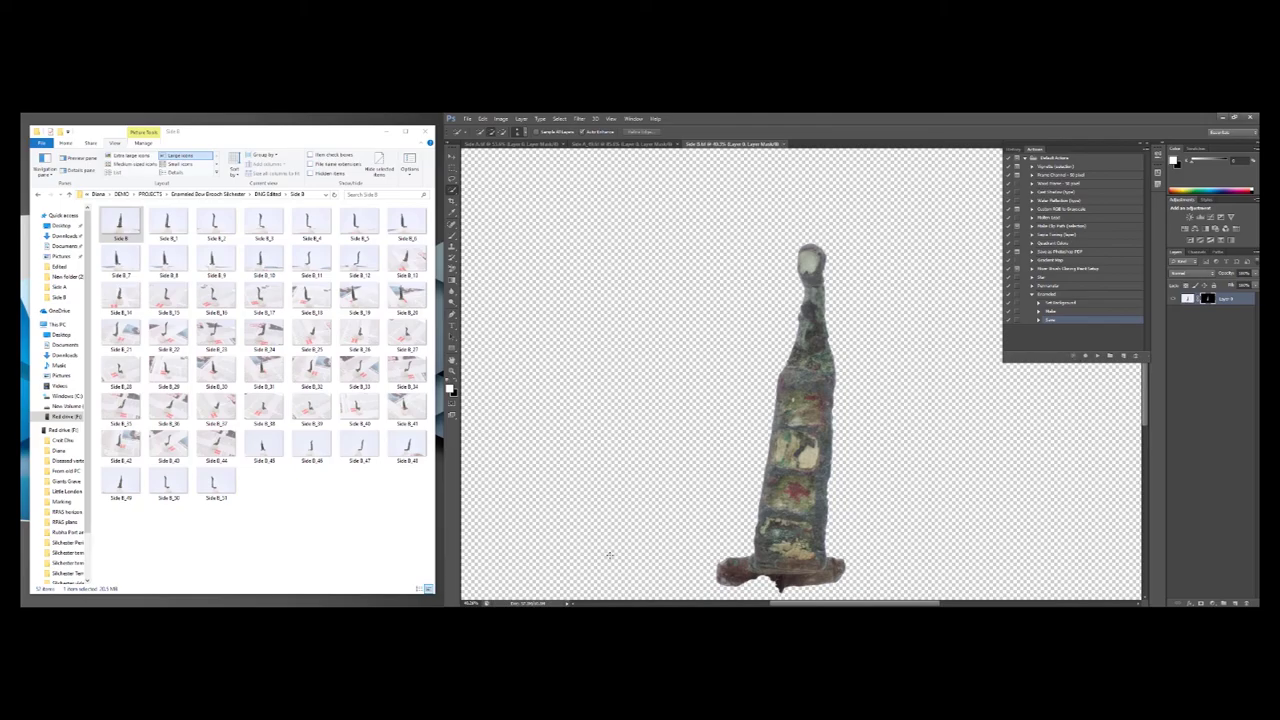